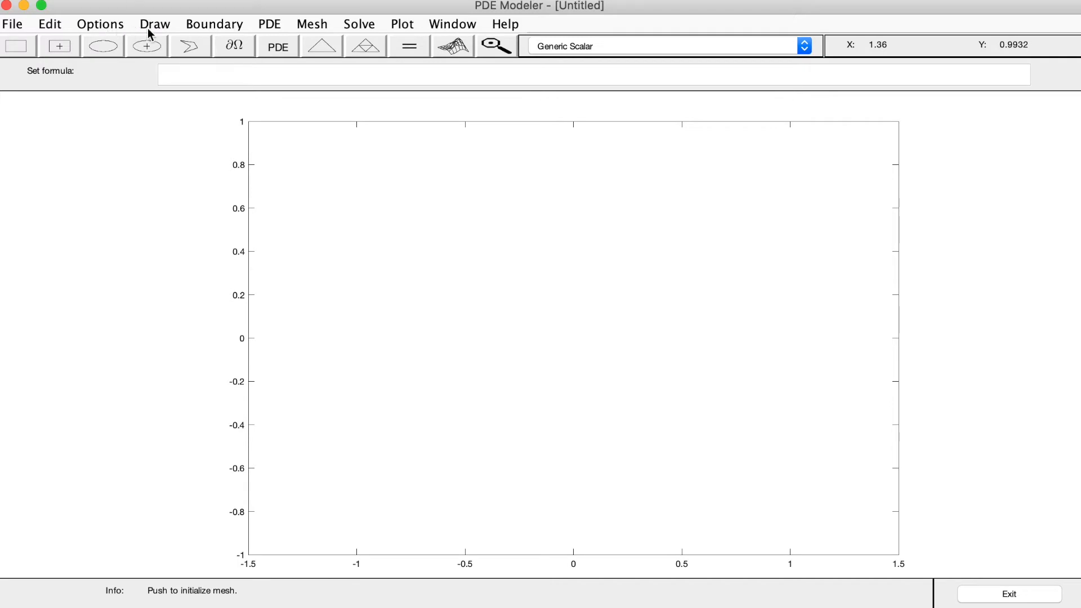
# Show the drawing grid and draw a rectangle with its lower corner near the origin, about 0.77 wide and 0.70 high
pyautogui.moveTo(125, 22)
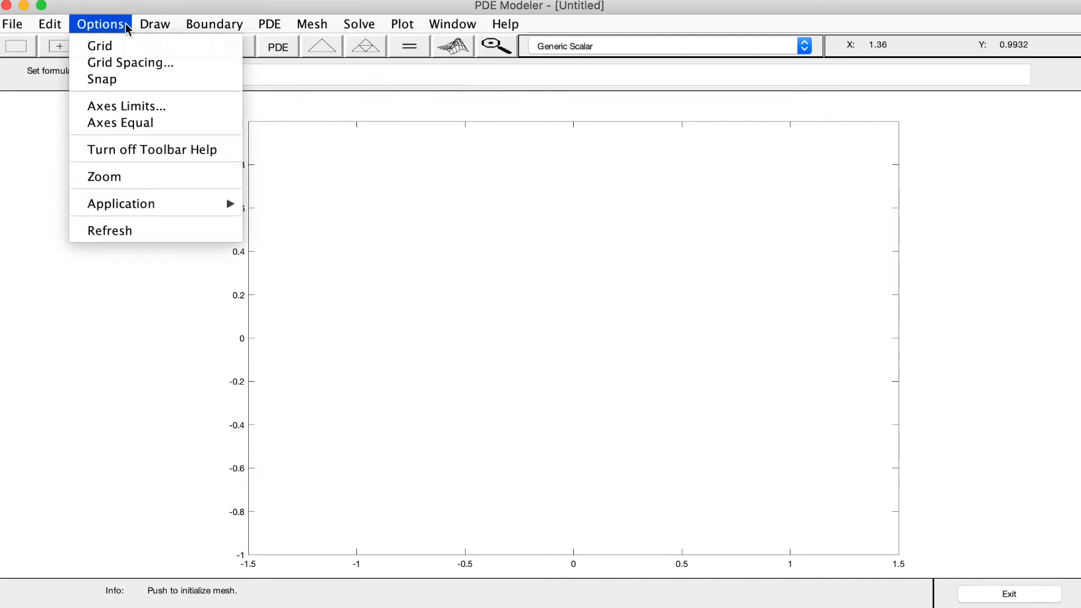
pyautogui.click(101, 47)
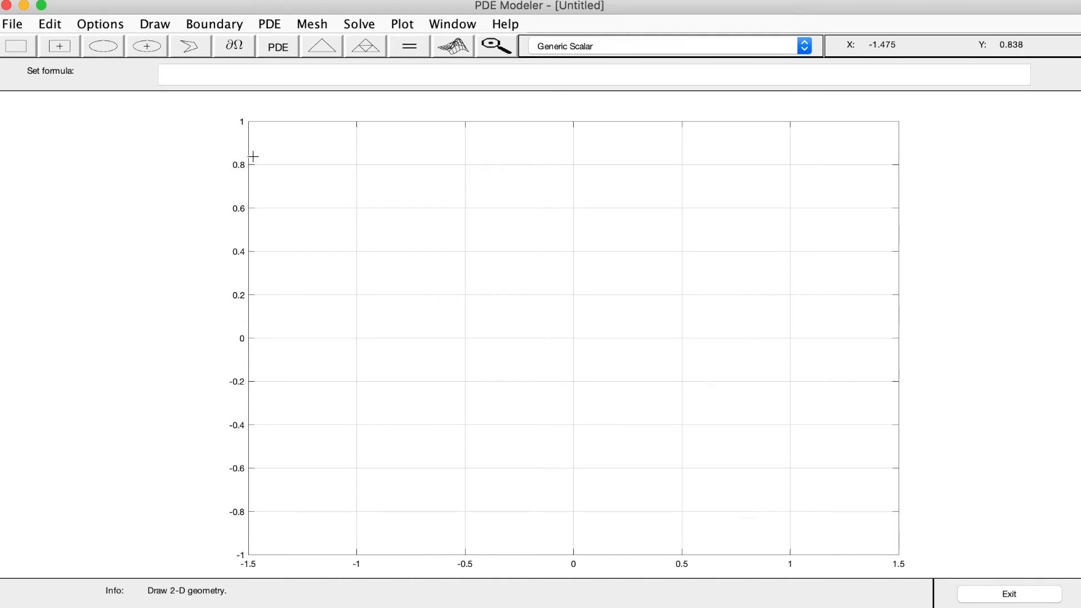
pyautogui.click(180, 39)
pyautogui.click(28, 47)
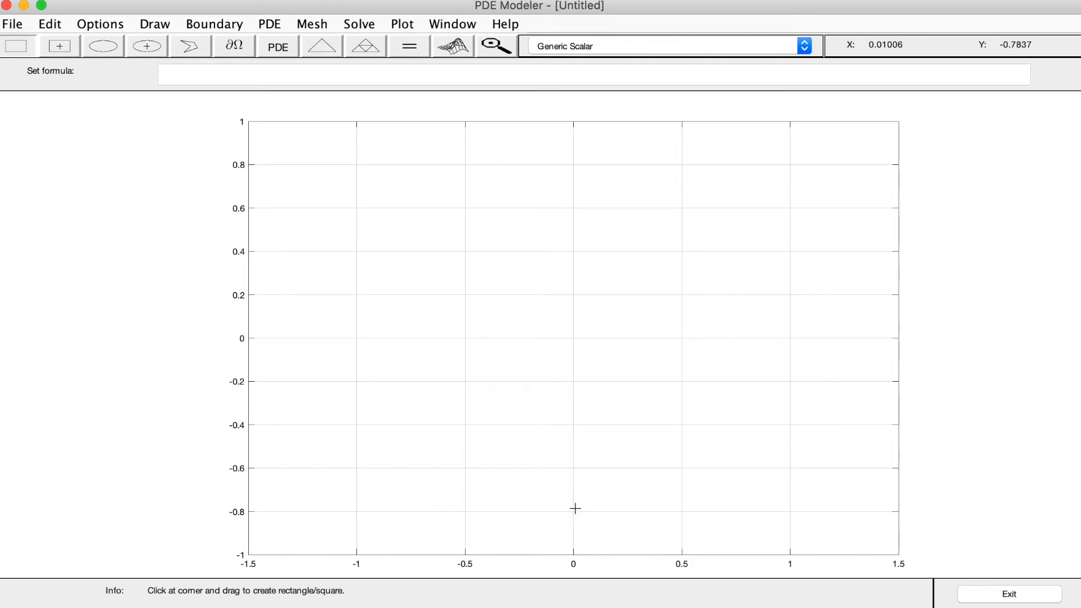
pyautogui.moveTo(574, 338); pyautogui.dragTo(742, 187)
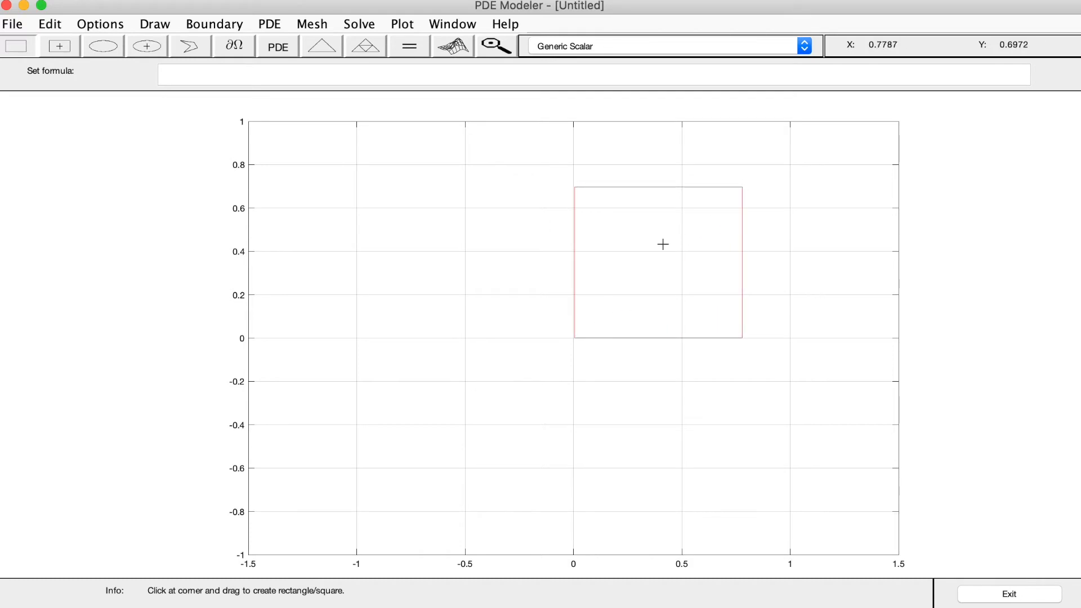
# Open the new rectangle's object properties and name it Core1
pyautogui.doubleClick(652, 254)
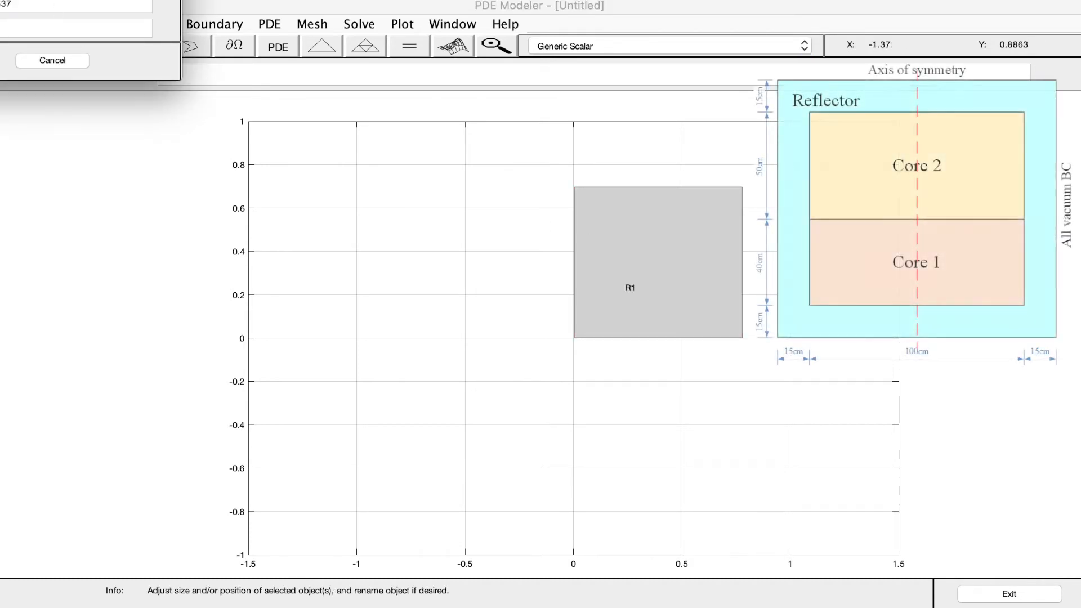
pyautogui.moveTo(19, 1); pyautogui.dragTo(361, 138)
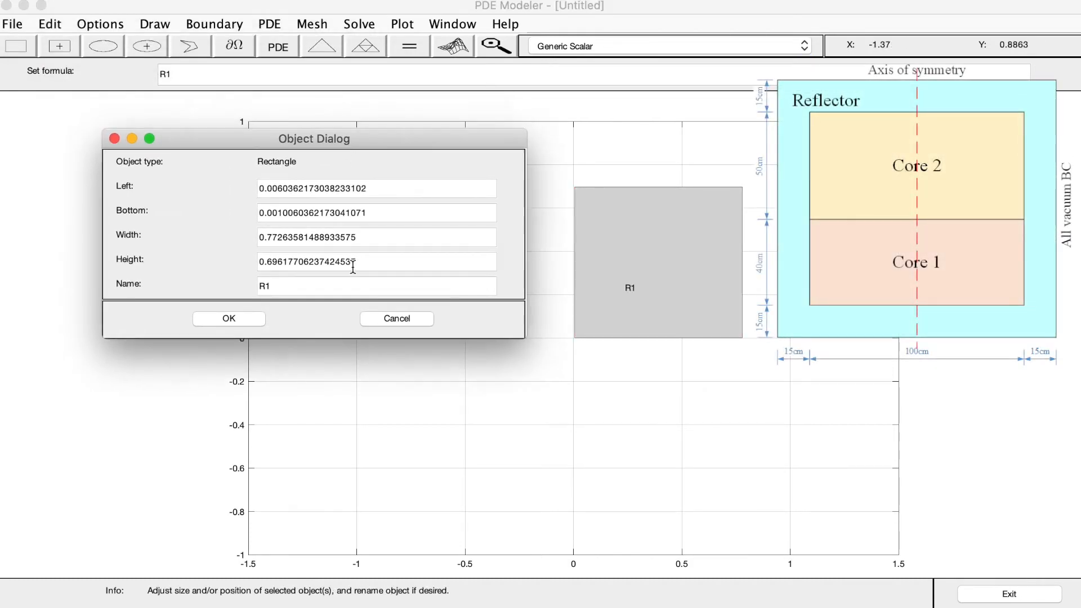
pyautogui.doubleClick(350, 284)
pyautogui.write('Core1')
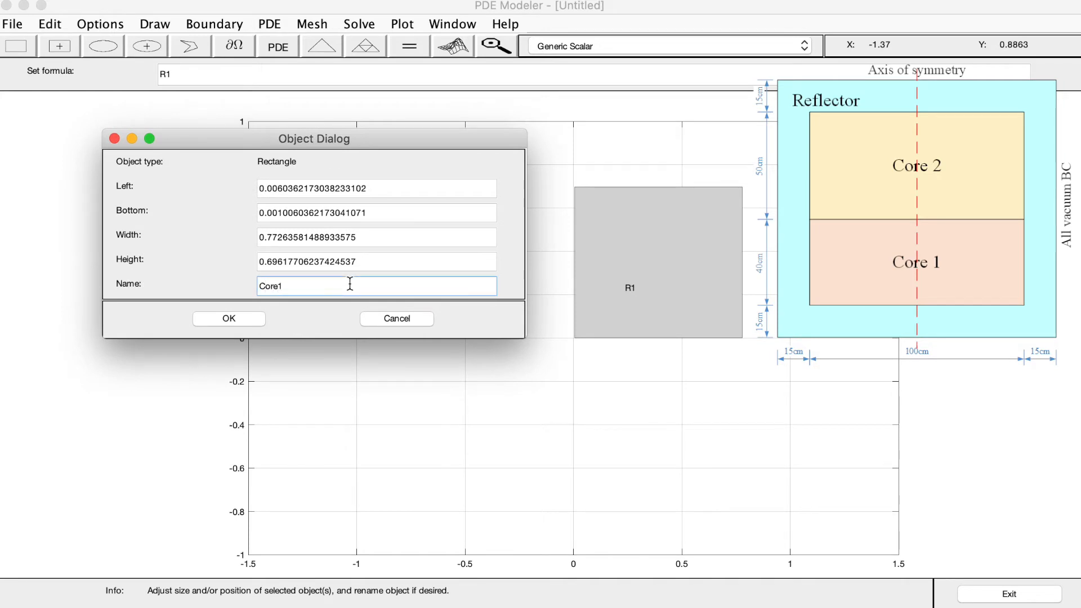
# Set Core1's left to 0, bottom to 15, width to 50 and height to 40, and apply the values
pyautogui.doubleClick(374, 190)
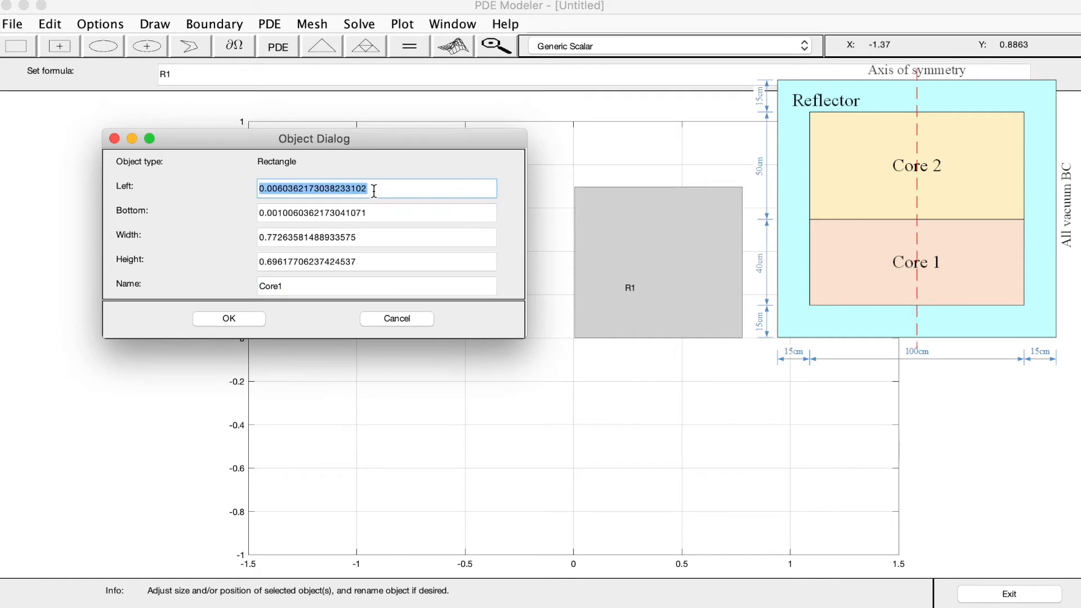
pyautogui.write('0')
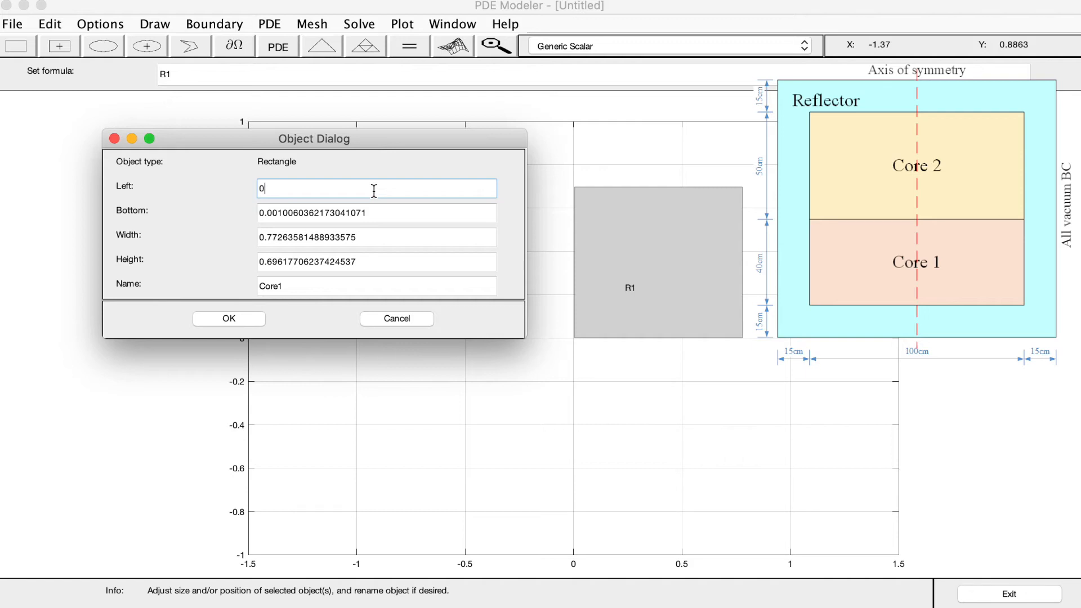
pyautogui.click(373, 209)
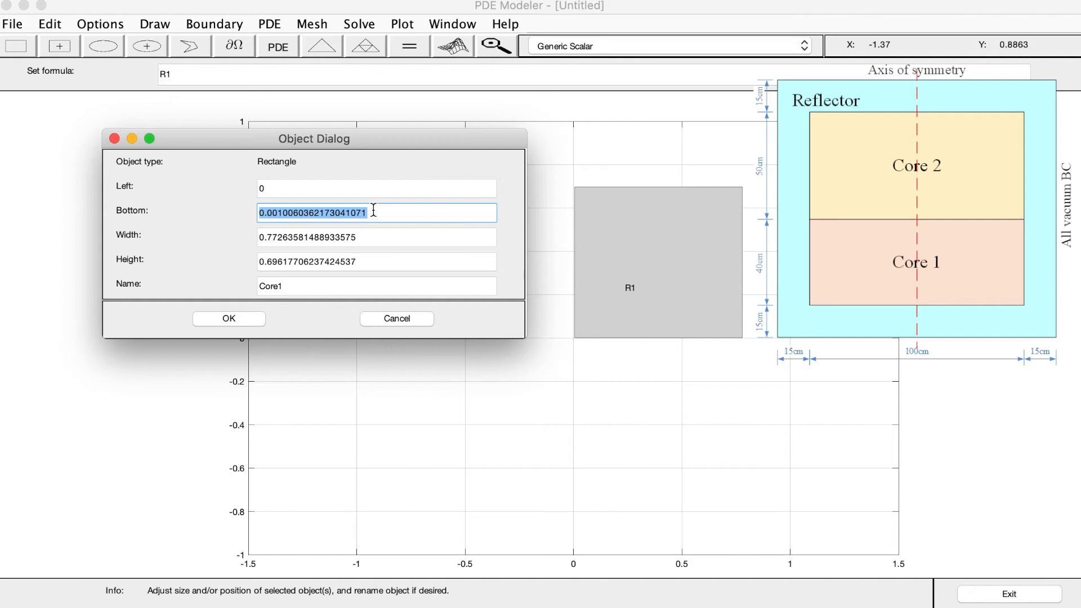
pyautogui.write('15')
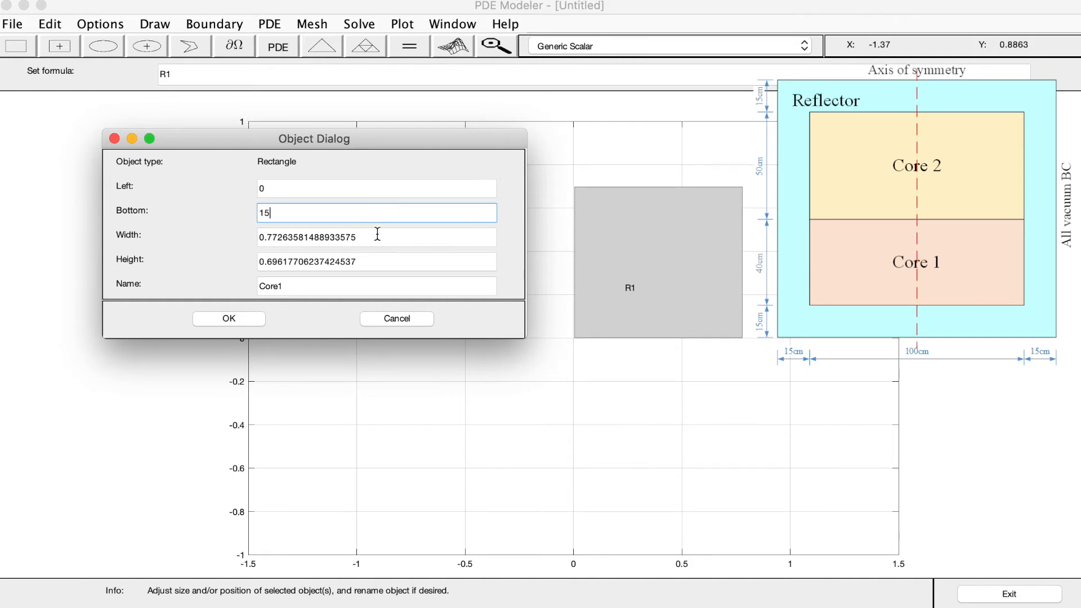
pyautogui.click(377, 234)
pyautogui.write('50')
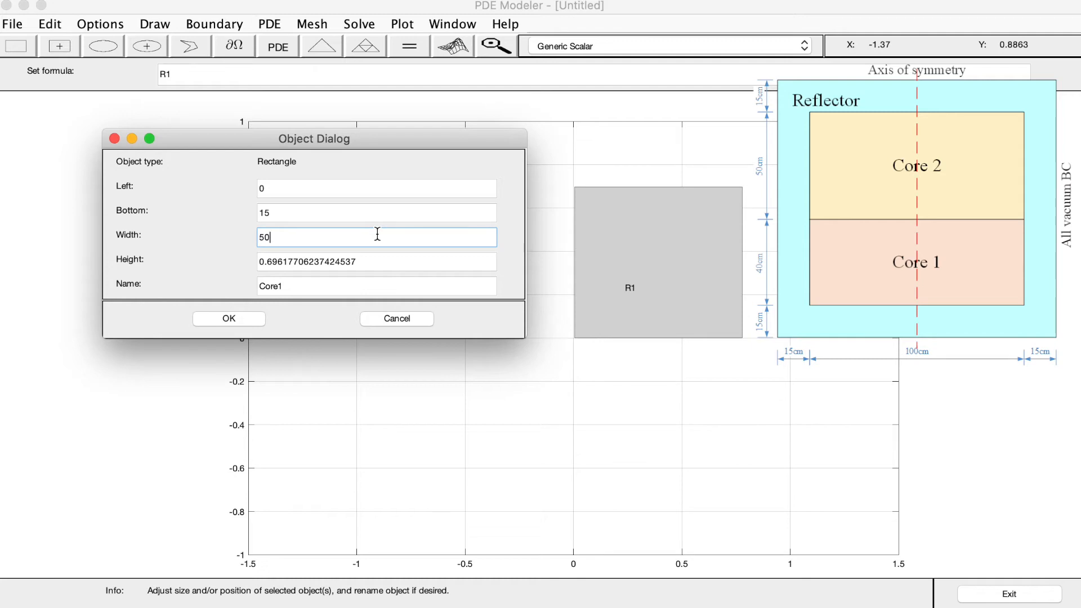
pyautogui.click(398, 265)
pyautogui.doubleClick(398, 265)
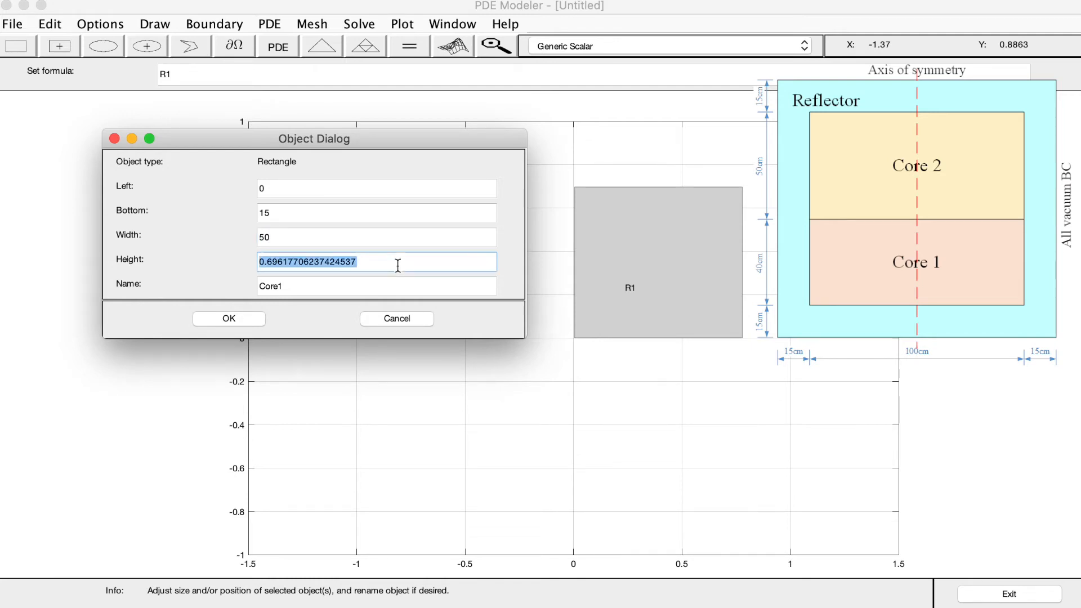
pyautogui.write('40')
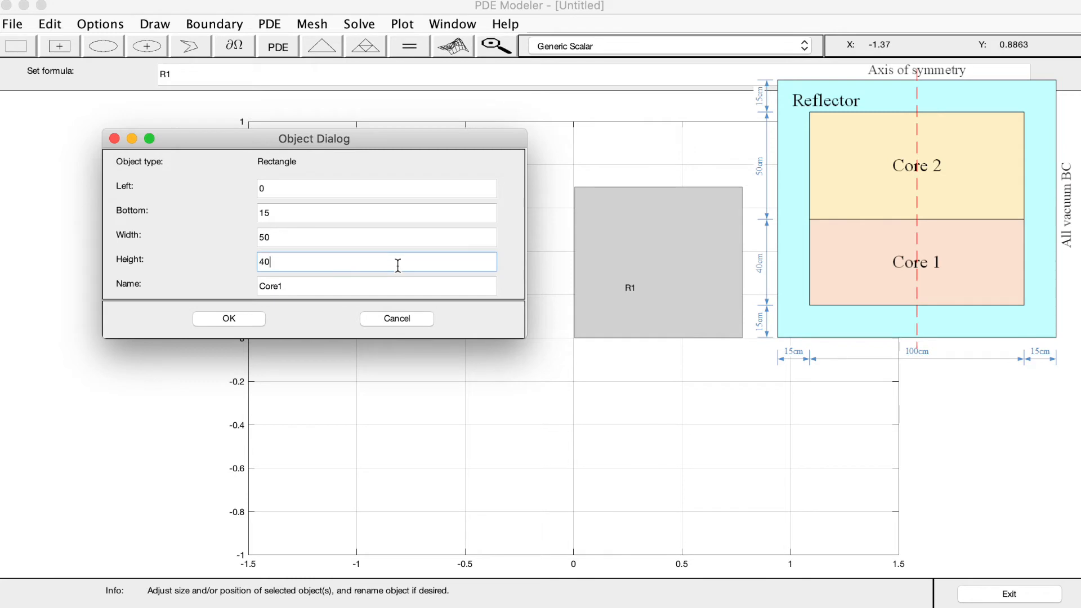
pyautogui.click(246, 318)
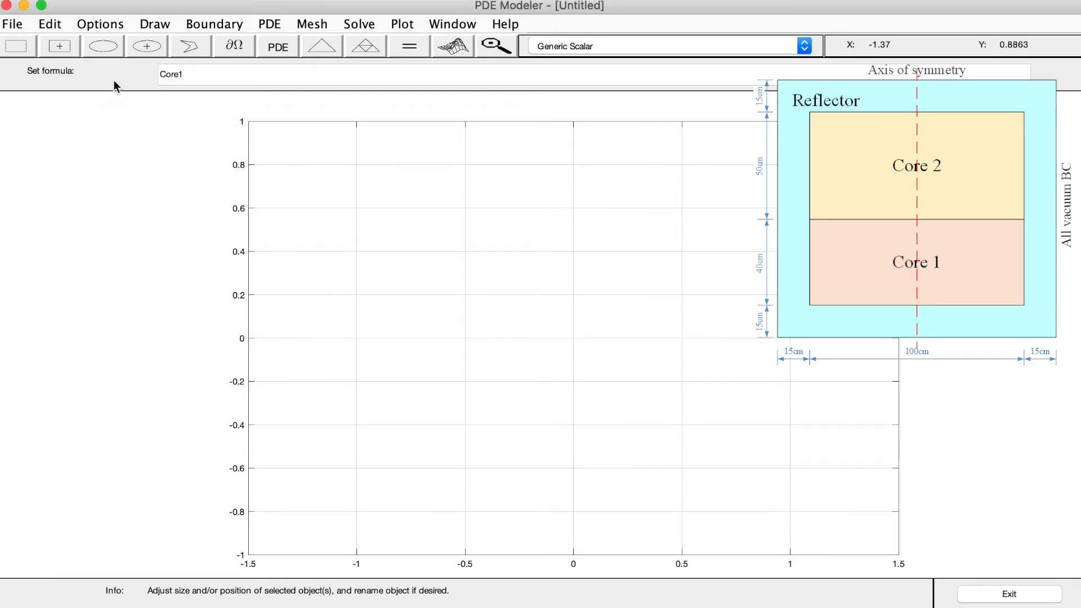
# Set the X-axis range in the axes limits to [-10 70]
pyautogui.click(52, 24)
pyautogui.moveTo(91, 28)
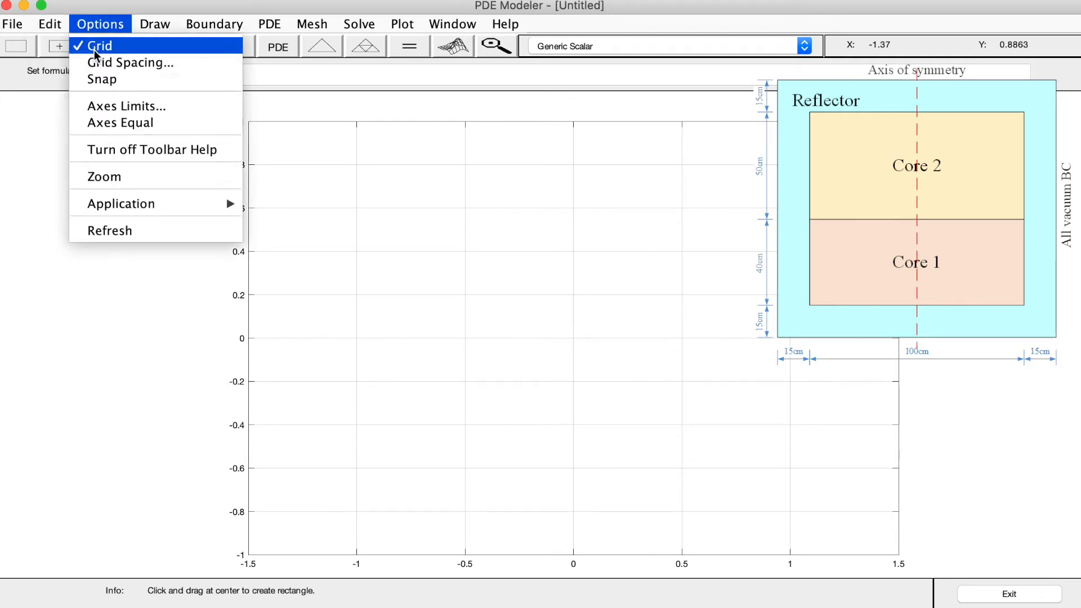
pyautogui.click(105, 113)
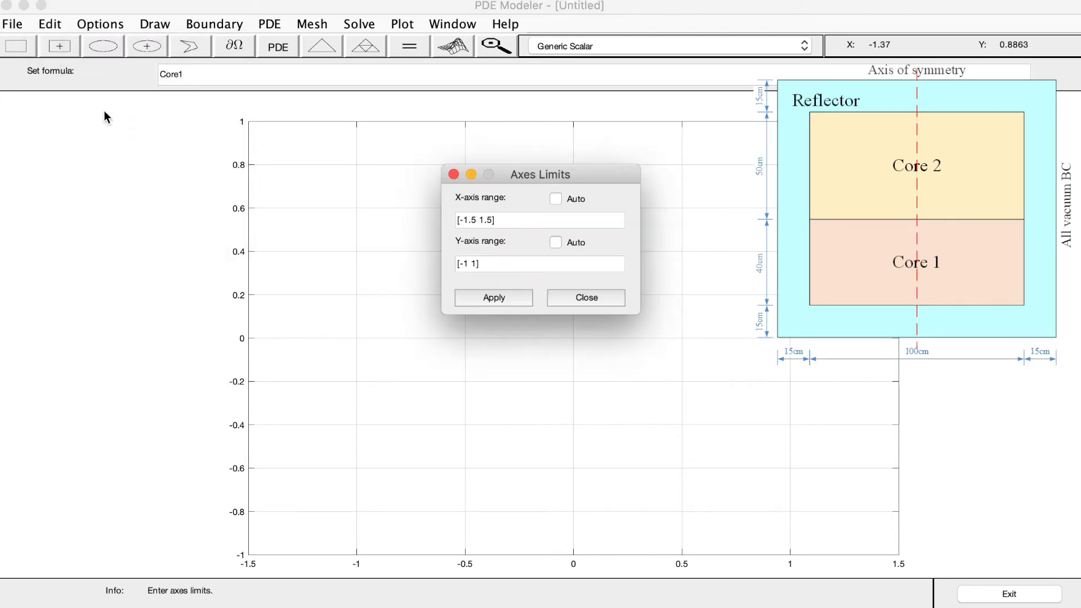
pyautogui.click(477, 220)
pyautogui.press('BackSpace')
pyautogui.press('BackSpace')
pyautogui.press('BackSpace')
pyautogui.press('BackSpace')
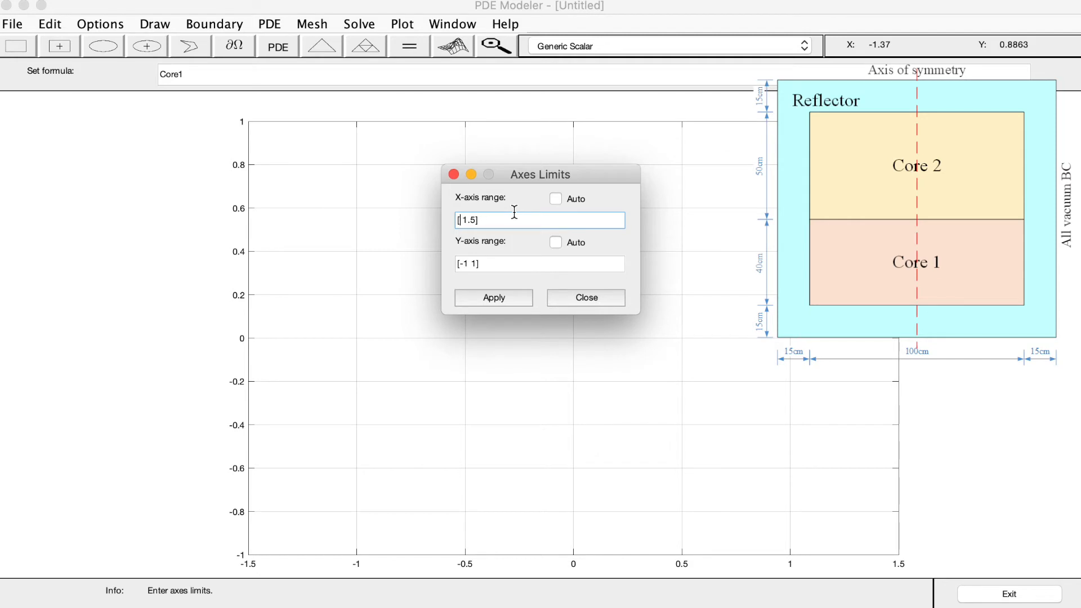
pyautogui.write('-10')
pyautogui.press('Right')
pyautogui.press('Right')
pyautogui.press('BackSpace')
pyautogui.press('BackSpace')
pyautogui.press('BackSpace')
pyautogui.write('70')
# Set the Y-axis range to [-10 130], then apply the axes limits and close their dialog
pyautogui.click(474, 264)
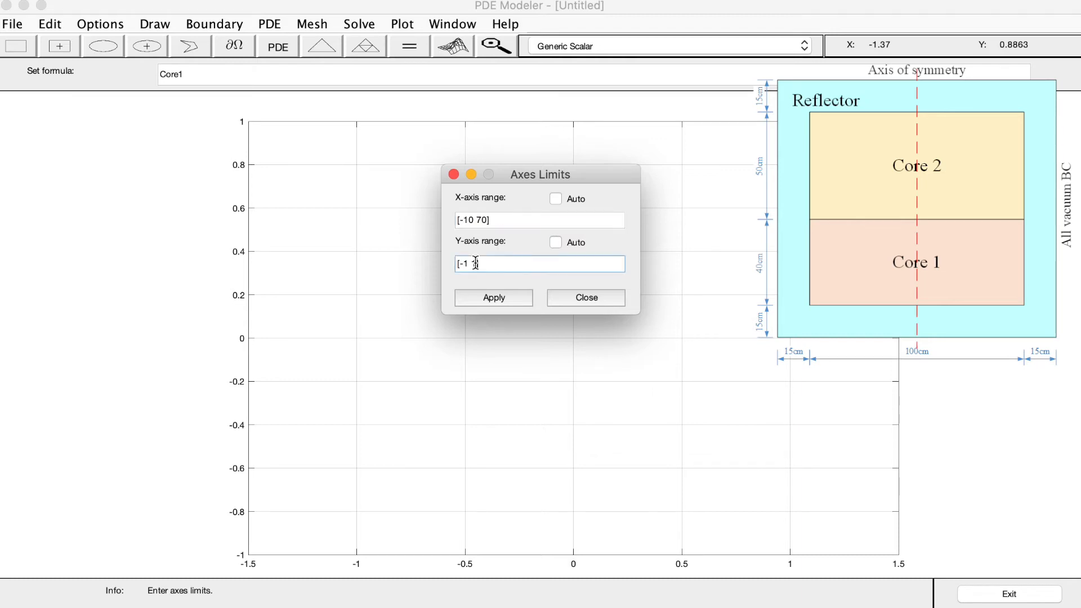
pyautogui.press('BackSpace')
pyautogui.press('BackSpace')
pyautogui.press('BackSpace')
pyautogui.write('-10')
pyautogui.press('BackSpace')
pyautogui.write('130')
pyautogui.click(499, 299)
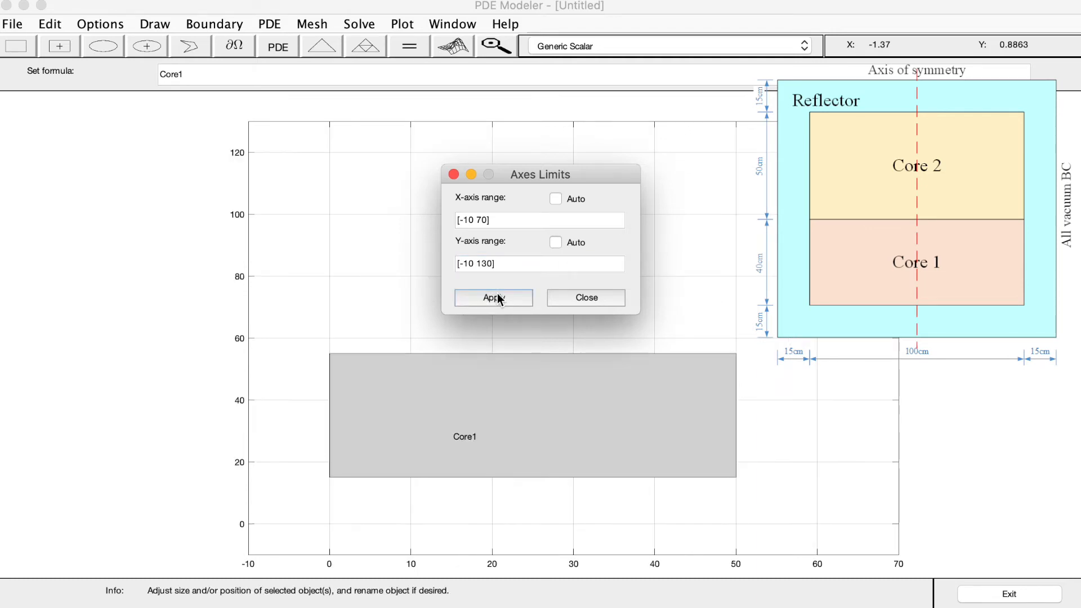
pyautogui.click(589, 302)
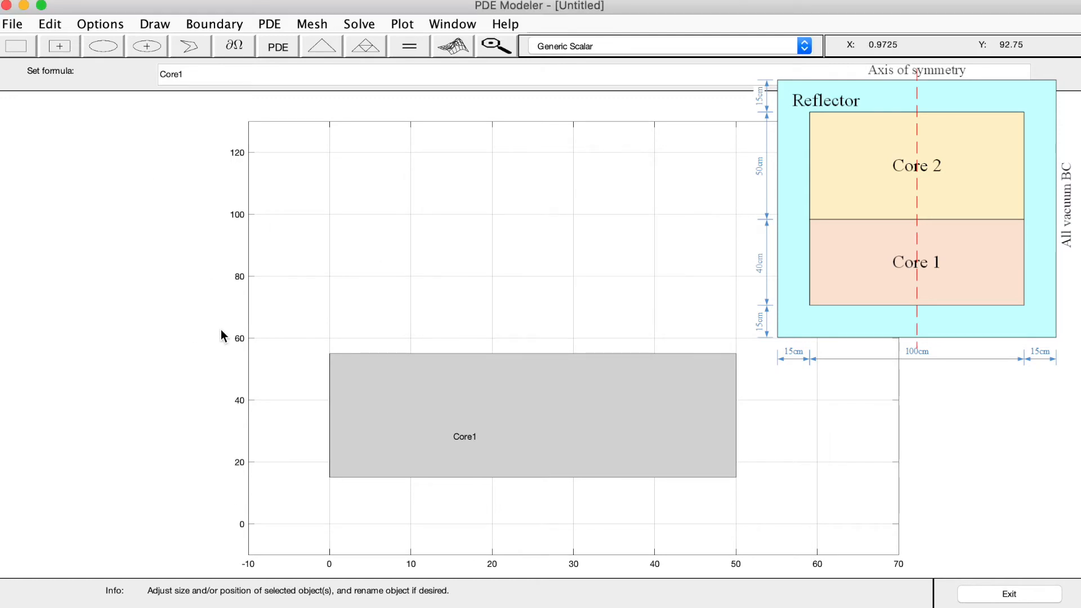
# Draw a second rectangle directly above Core1, about 50 wide and 63 high, and name it Core2
pyautogui.click(15, 46)
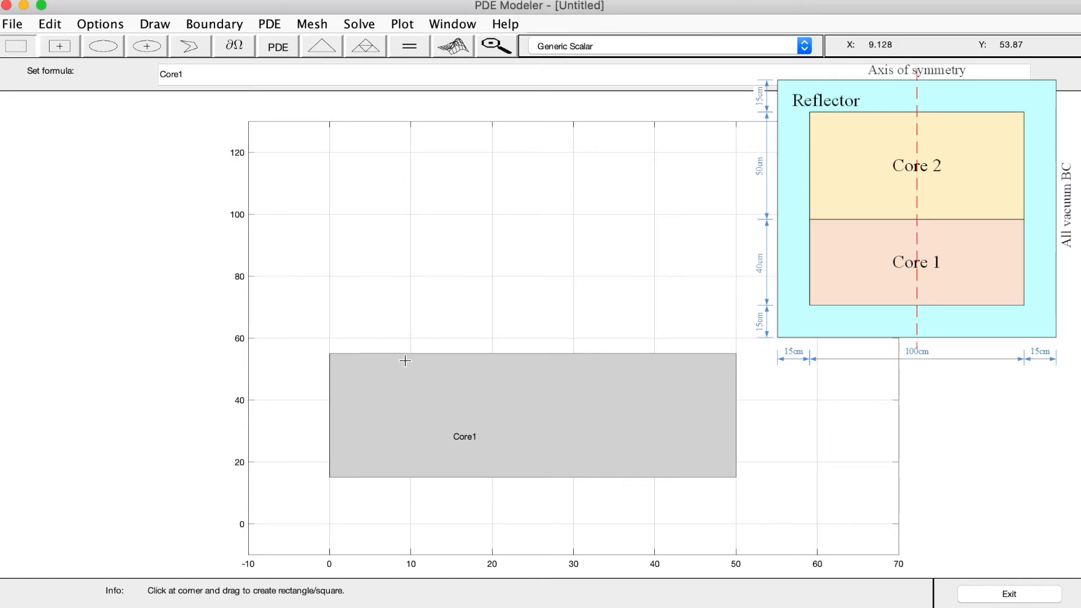
pyautogui.moveTo(330, 353); pyautogui.dragTo(735, 158)
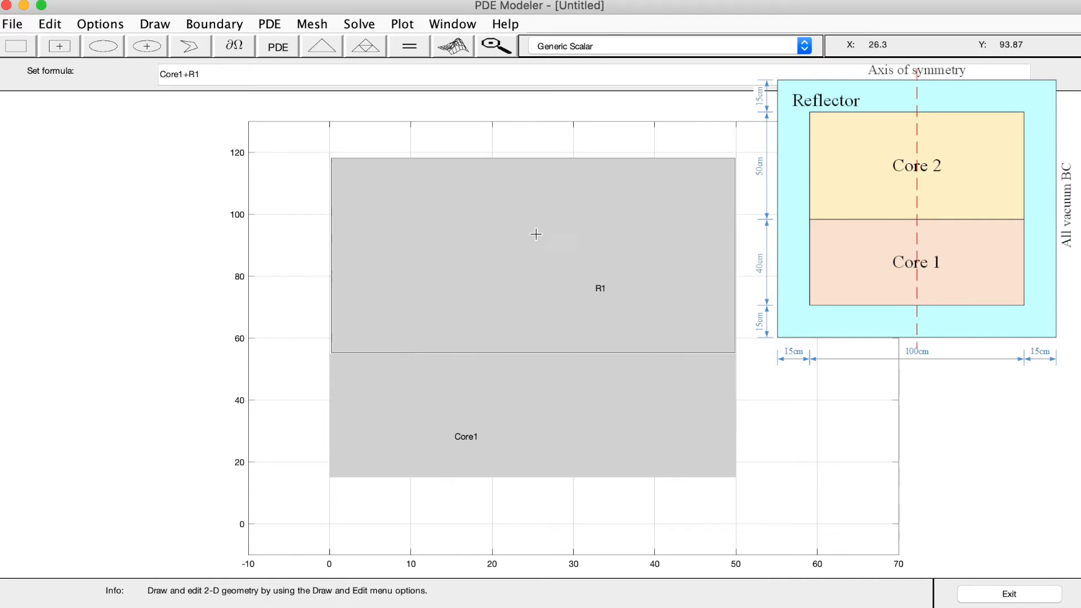
pyautogui.doubleClick(524, 235)
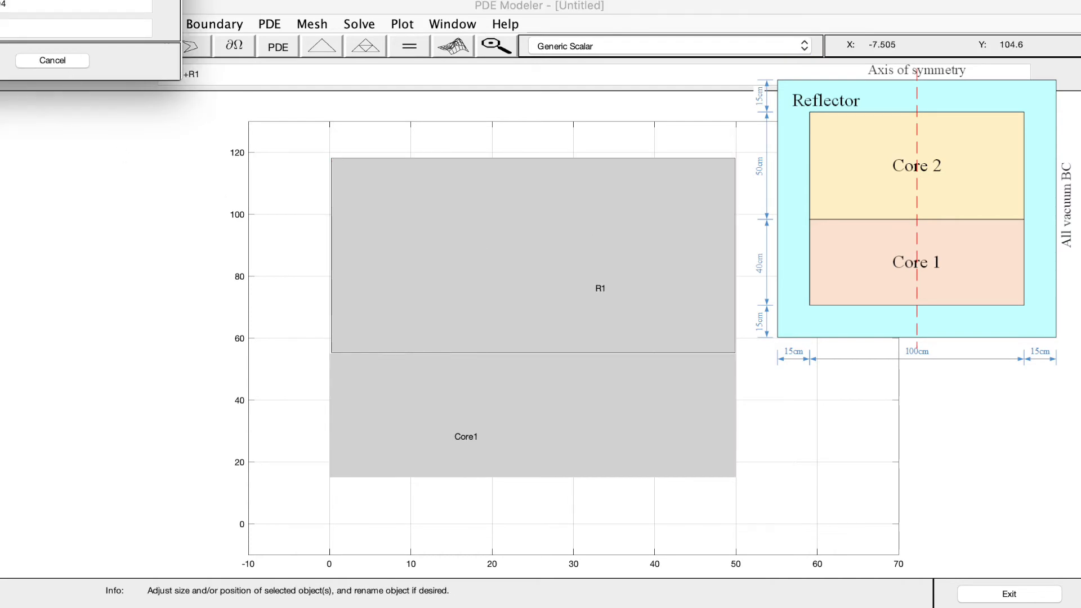
pyautogui.click(342, 424)
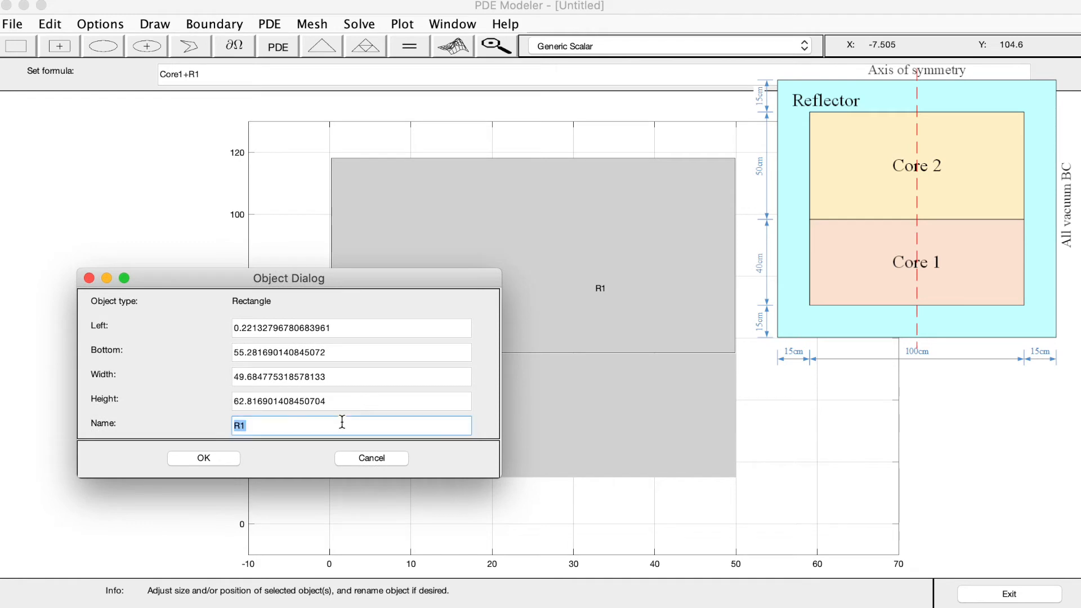
pyautogui.write('Core2')
# Set Core2's left to 0, bottom to 55, width to 50 and height to 50, and apply the values
pyautogui.doubleClick(338, 328)
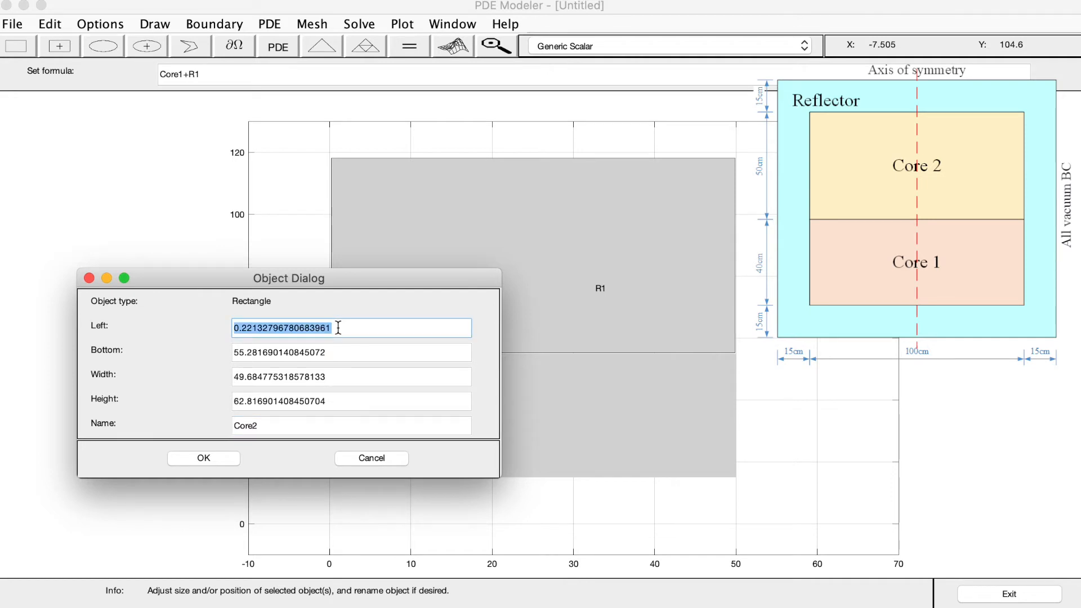
pyautogui.write('0')
pyautogui.doubleClick(338, 350)
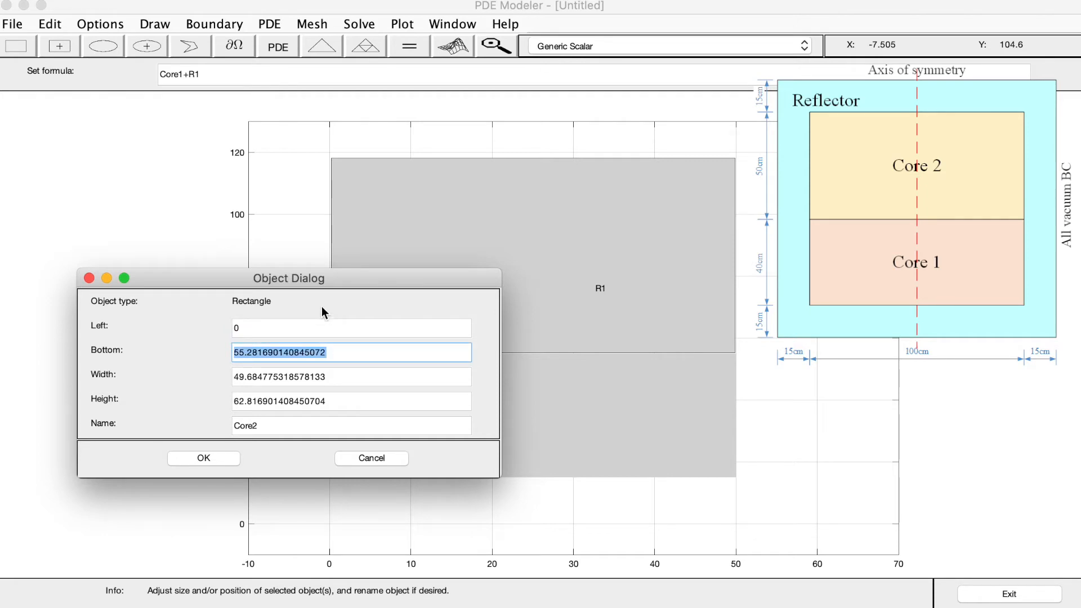
pyautogui.write('55')
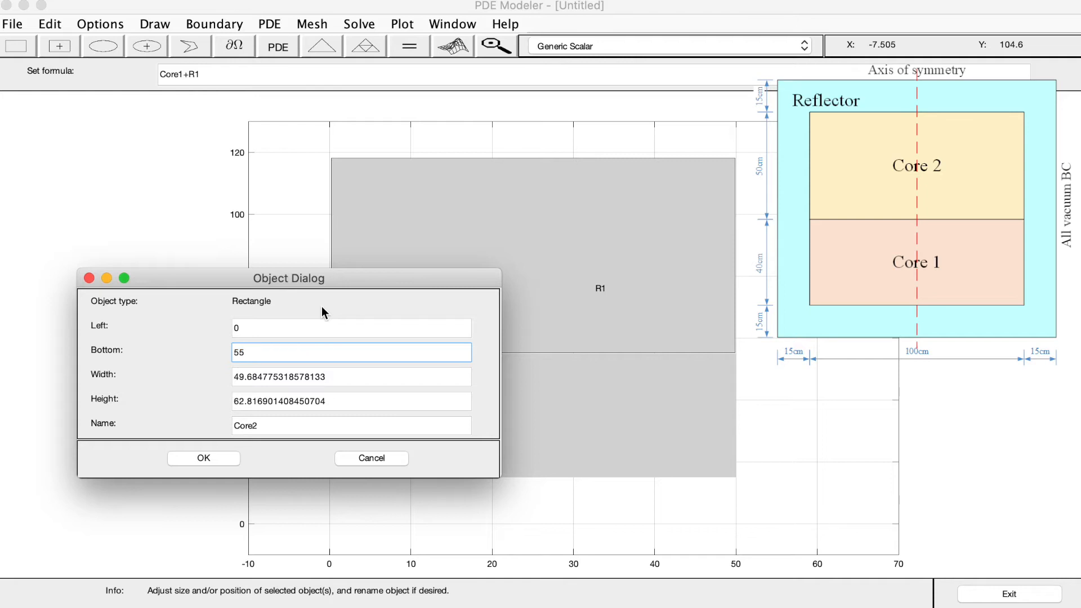
pyautogui.doubleClick(328, 378)
pyautogui.write('50')
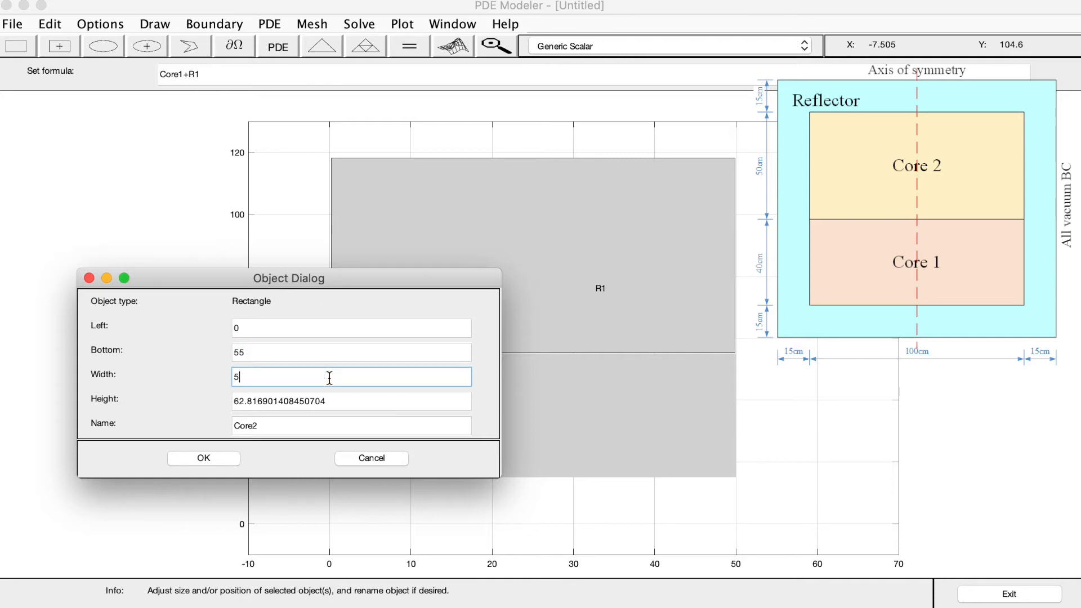
pyautogui.doubleClick(328, 400)
pyautogui.write('50')
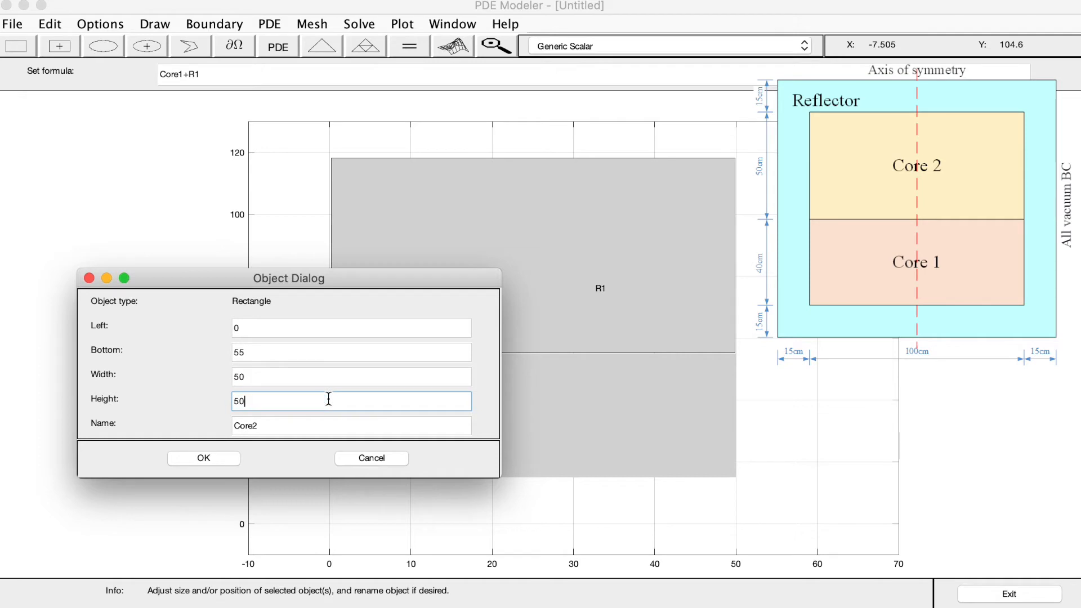
pyautogui.click(227, 457)
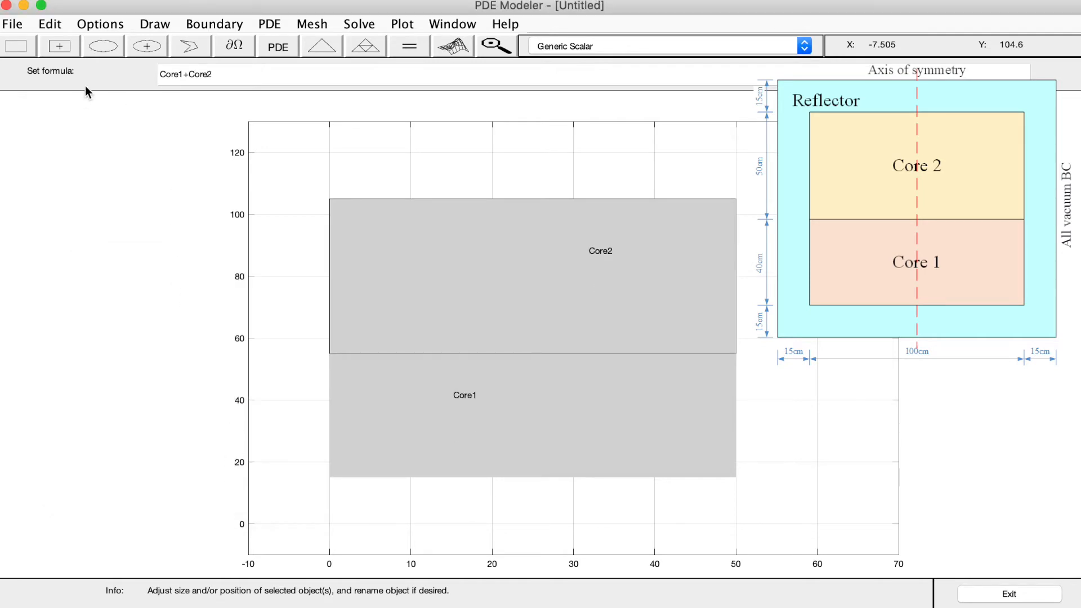
# Turn on equal scaling for the plot axes
pyautogui.click(50, 25)
pyautogui.moveTo(100, 28)
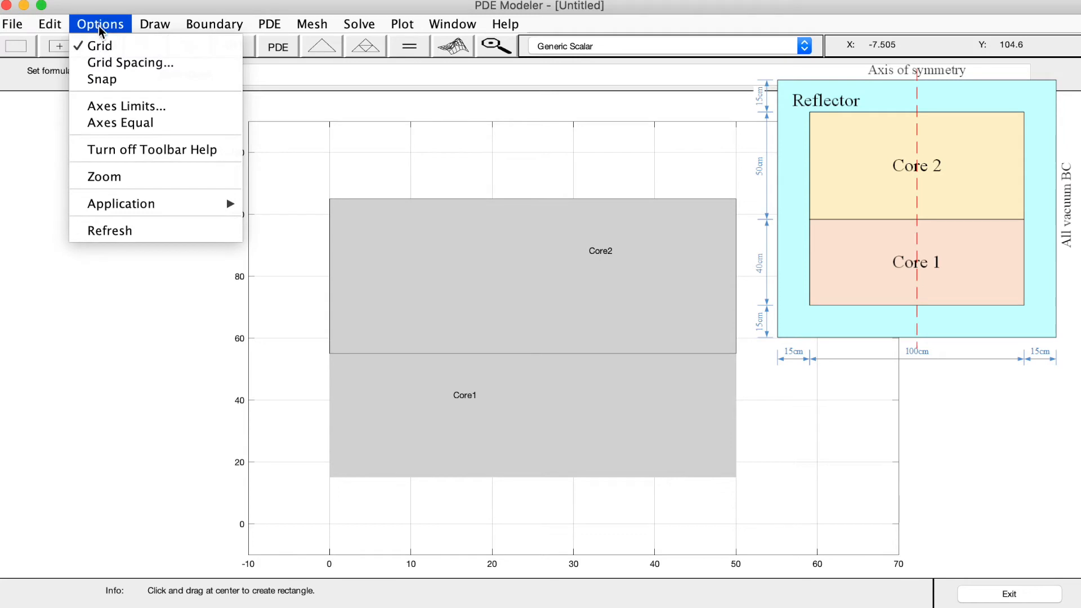
pyautogui.click(107, 123)
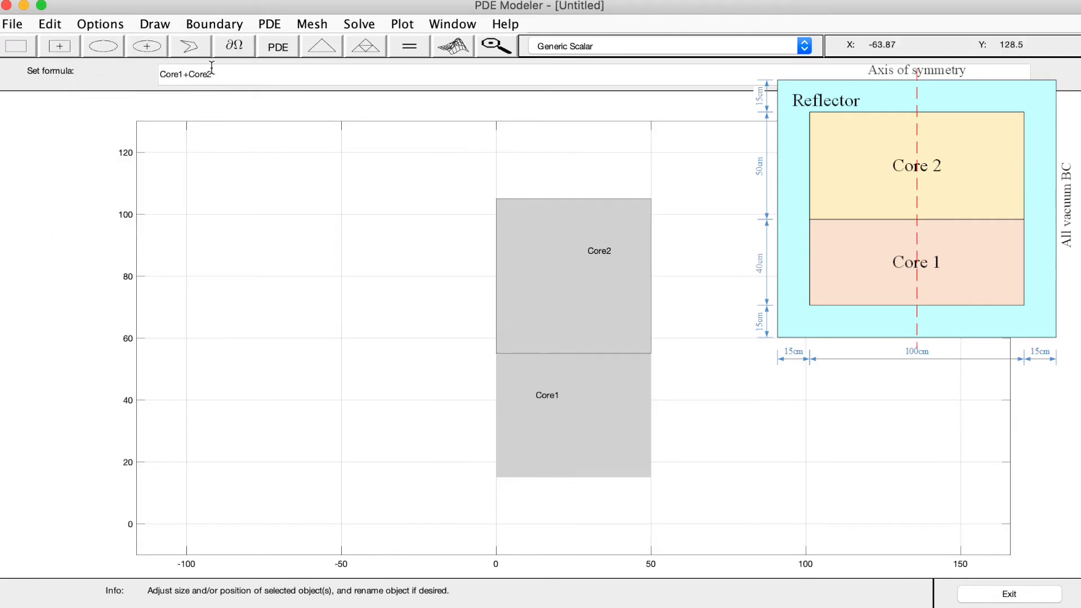
# Draw a rectangle enclosing both cores from x = 0, about 67 wide and 120 high
pyautogui.click(17, 47)
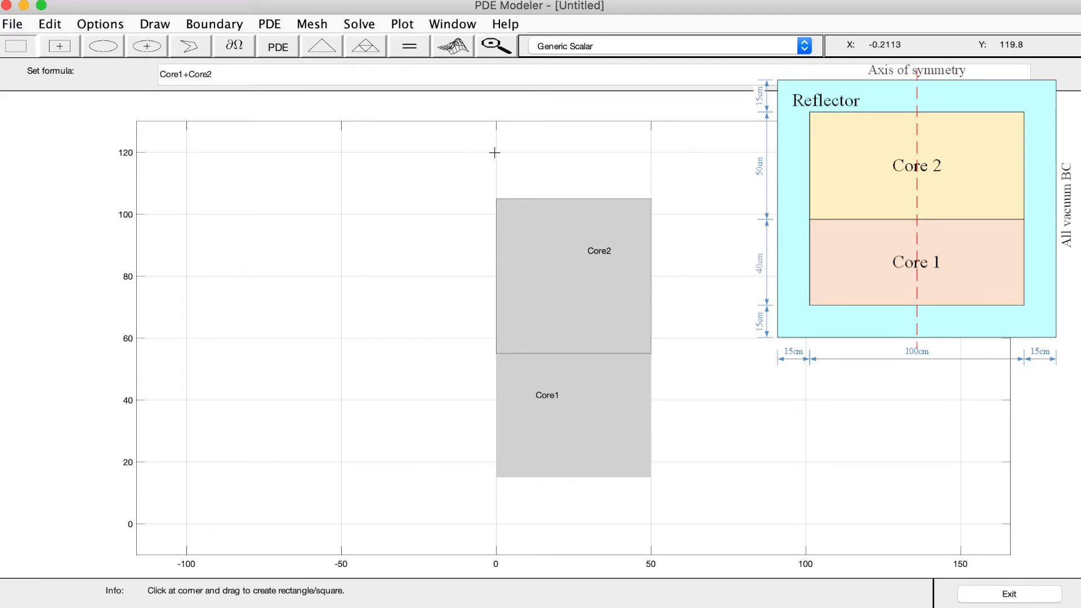
pyautogui.moveTo(494, 153); pyautogui.dragTo(677, 524)
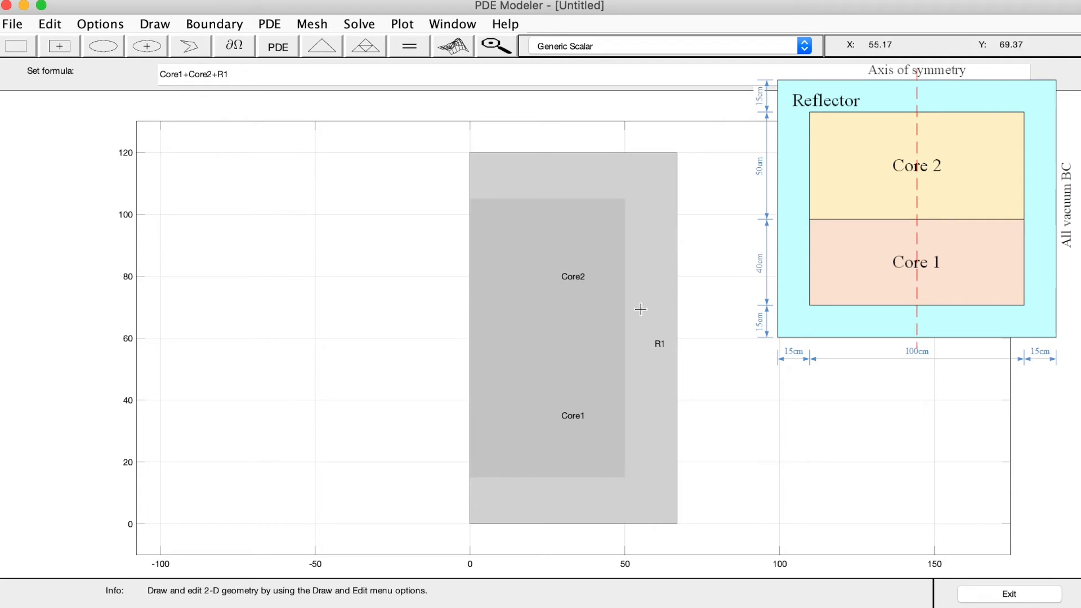
# Open the properties of the rectangle enclosing both cores and set its left and bottom to 0
pyautogui.doubleClick(520, 260)
pyautogui.moveTo(0, 0); pyautogui.dragTo(250, 276)
pyautogui.click(277, 323)
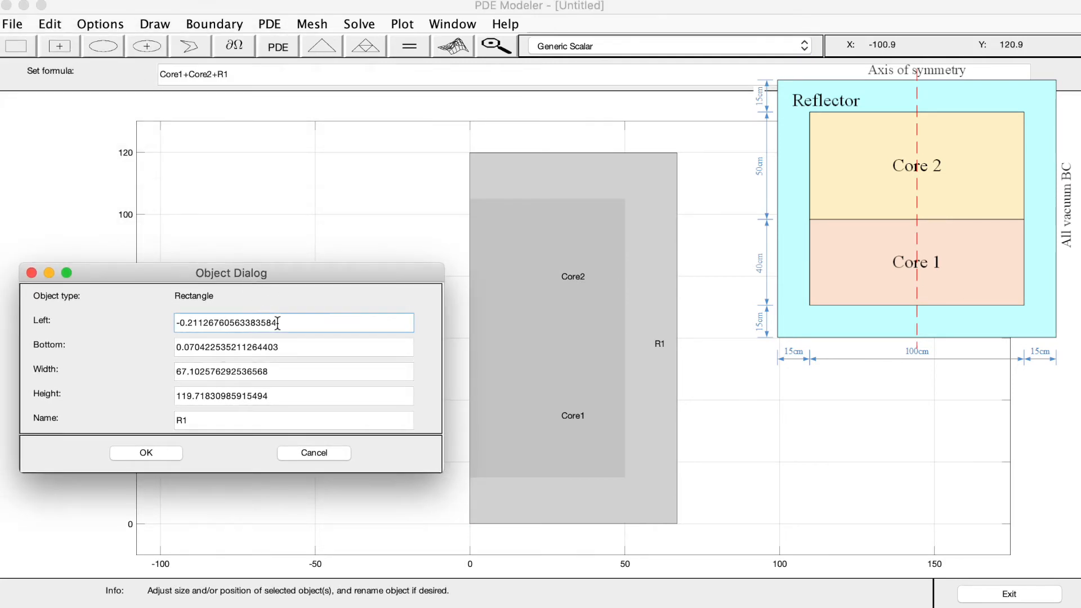
pyautogui.tripleClick(277, 323)
pyautogui.press('BackSpace')
pyautogui.write('0')
pyautogui.tripleClick(281, 347)
pyautogui.write('0')
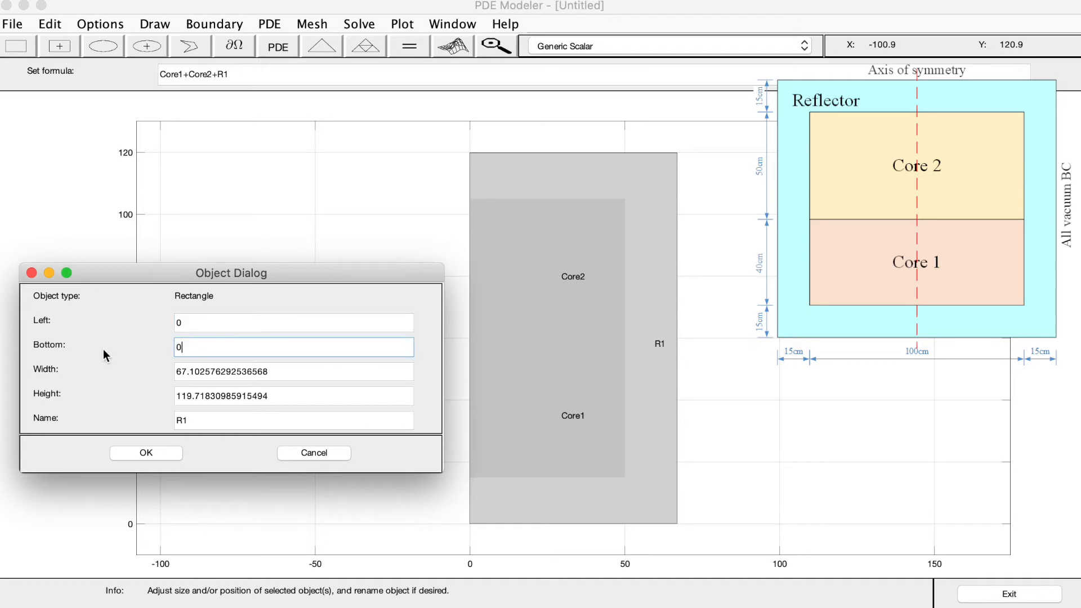
# Set the enclosing rectangle's width to 65 and height to 120, name it Reflector, and apply the values
pyautogui.click(274, 372)
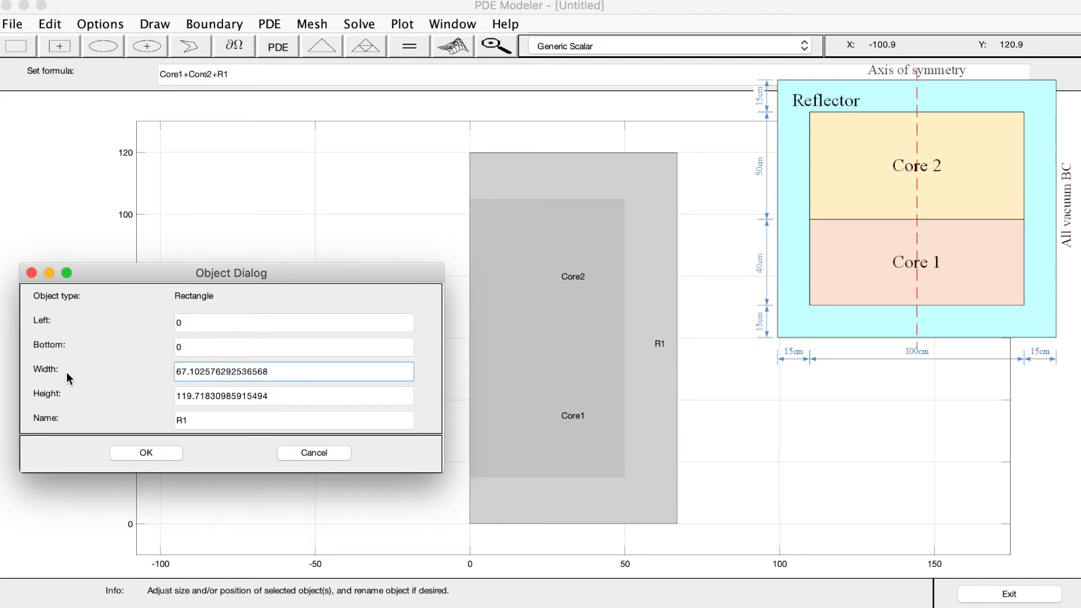
pyautogui.moveTo(272, 372); pyautogui.dragTo(149, 377)
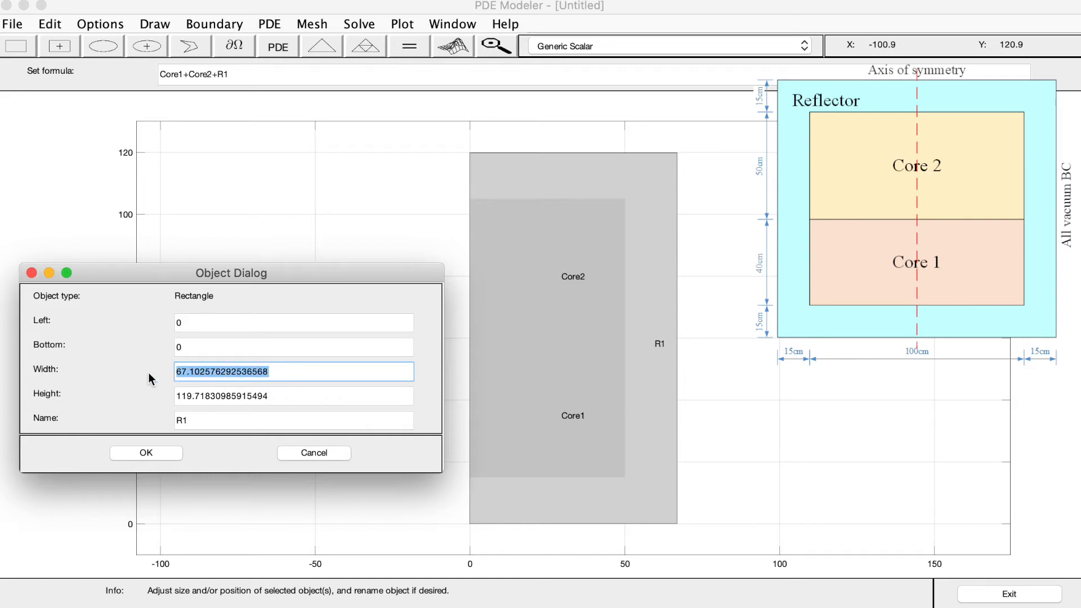
pyautogui.write('65')
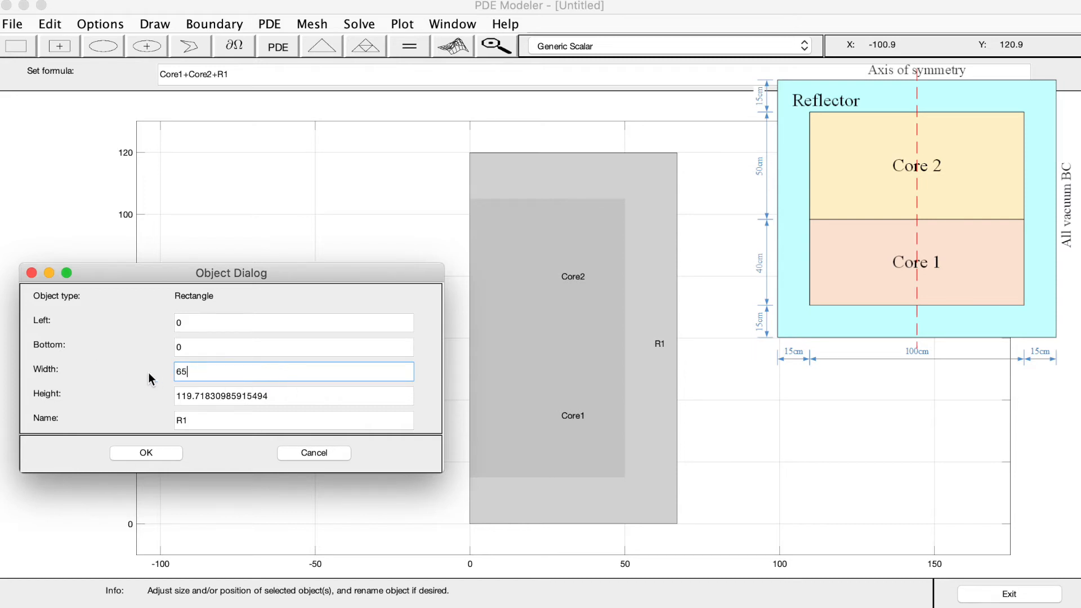
pyautogui.moveTo(284, 394); pyautogui.dragTo(95, 399)
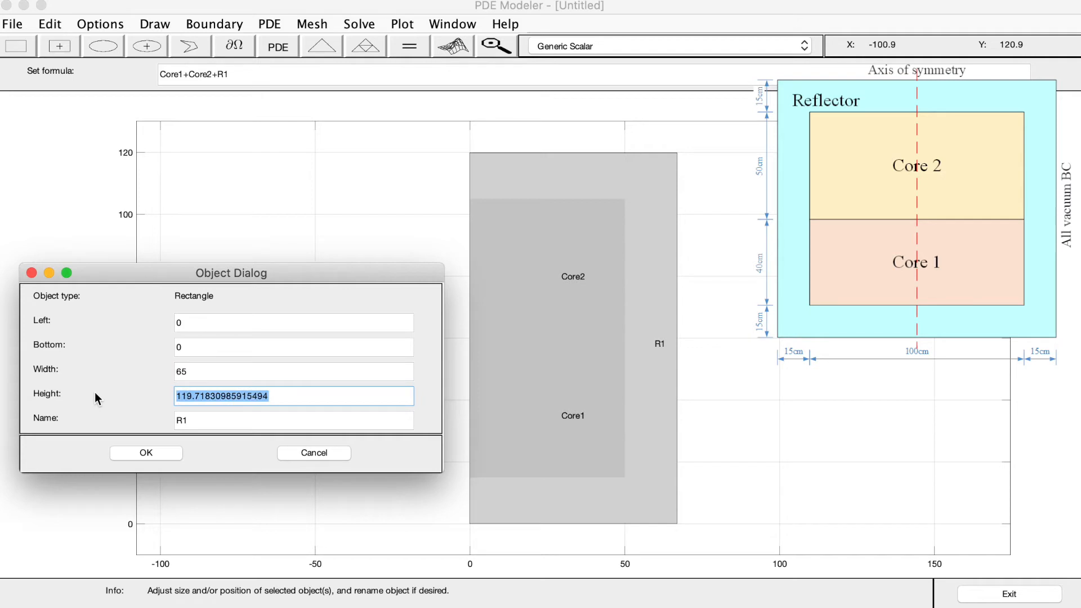
pyautogui.write('120')
pyautogui.click(208, 422)
pyautogui.doubleClick(208, 422)
pyautogui.write('Reflector')
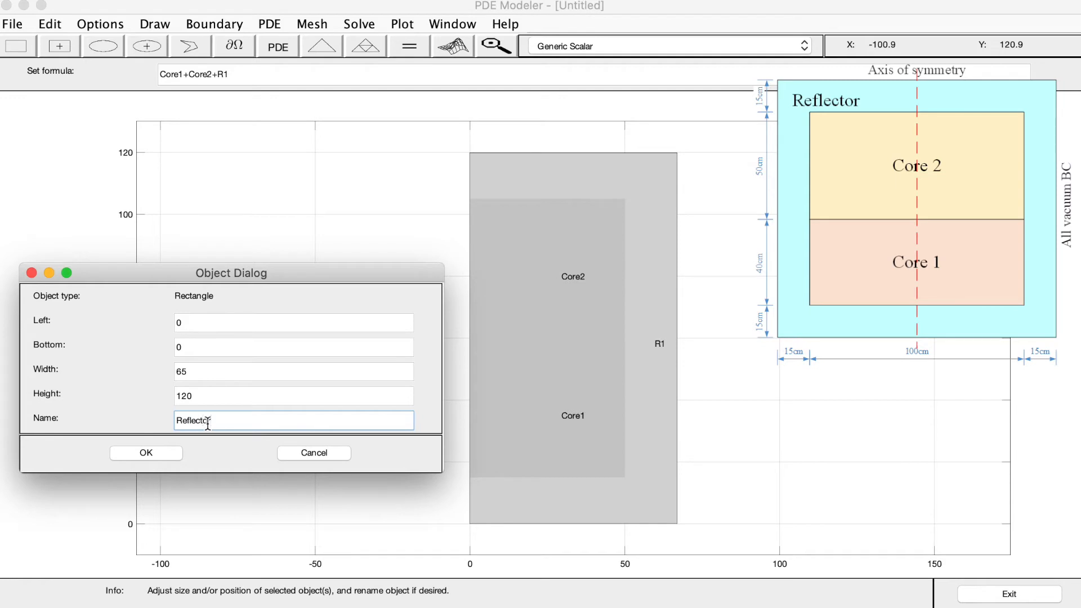
pyautogui.click(165, 455)
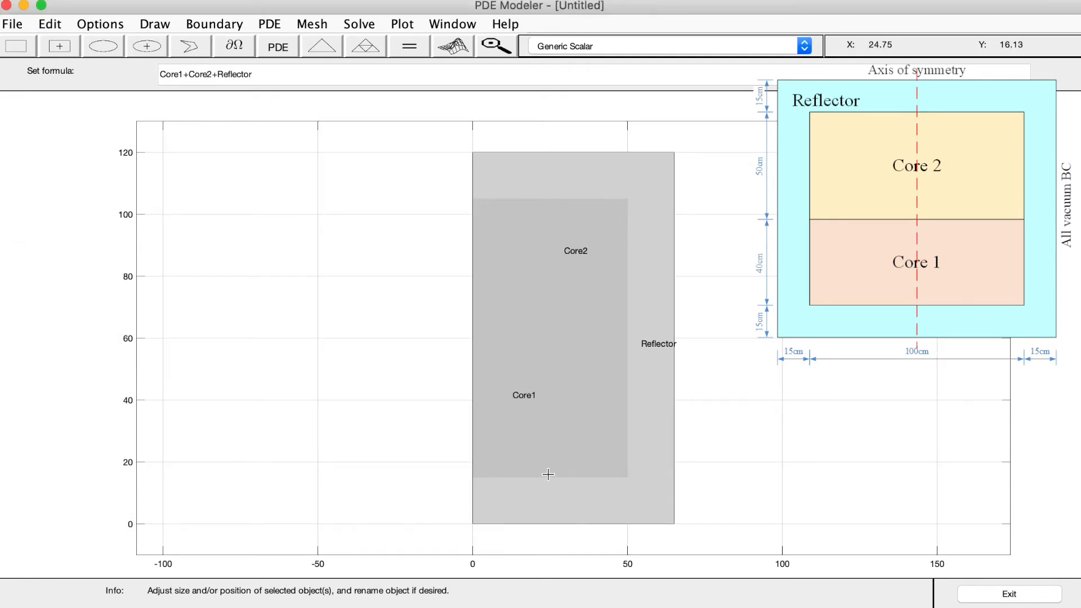
# Clear the rectangle selection and set the application mode to Generic System
pyautogui.click(541, 397)
pyautogui.click(552, 298)
pyautogui.click(580, 256)
pyautogui.click(739, 260)
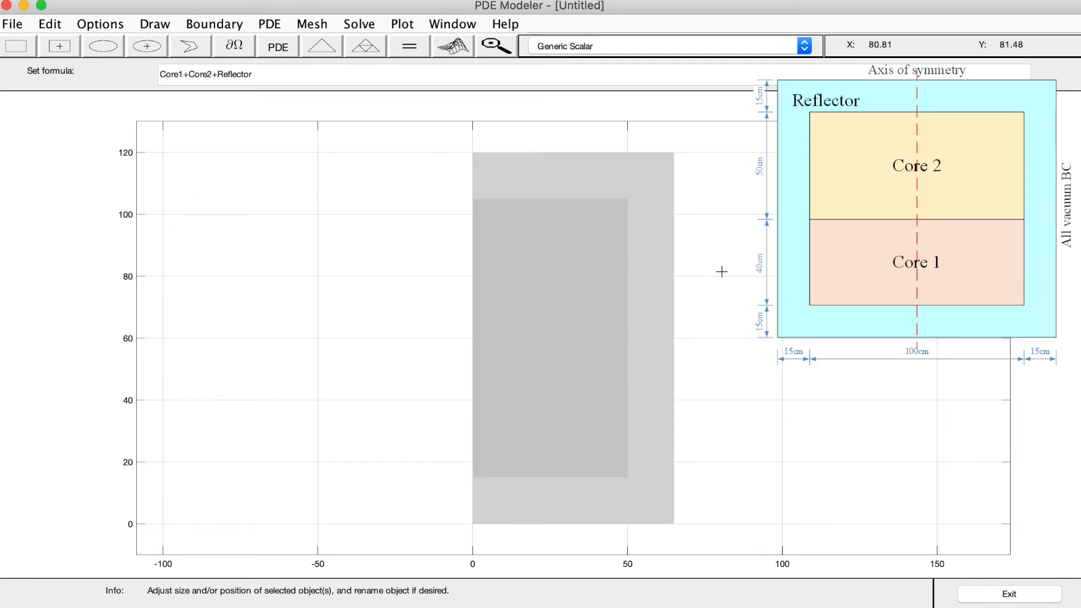
pyautogui.click(639, 48)
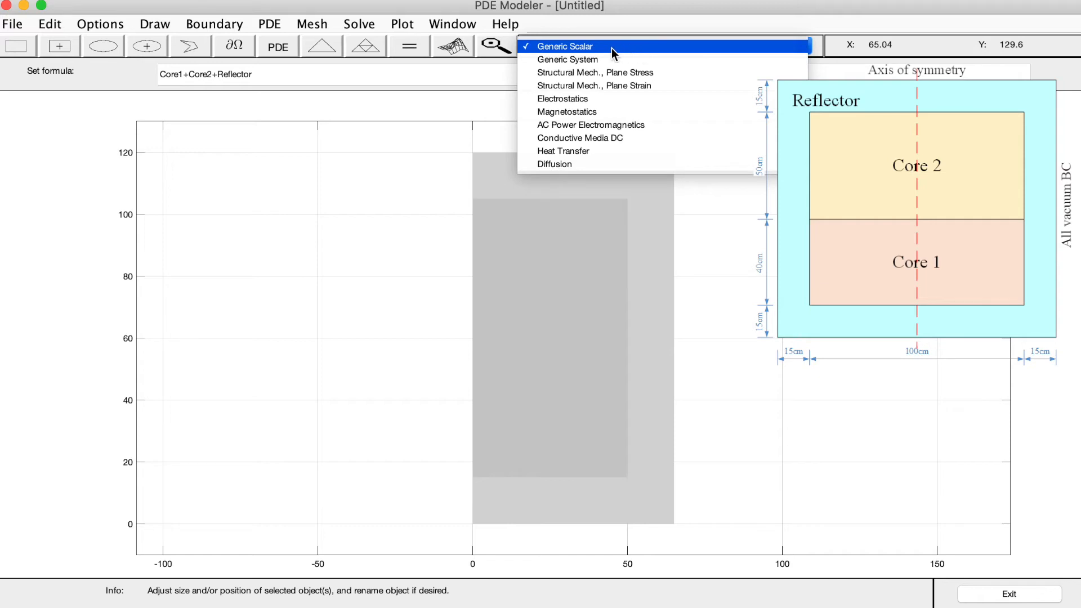
pyautogui.click(546, 59)
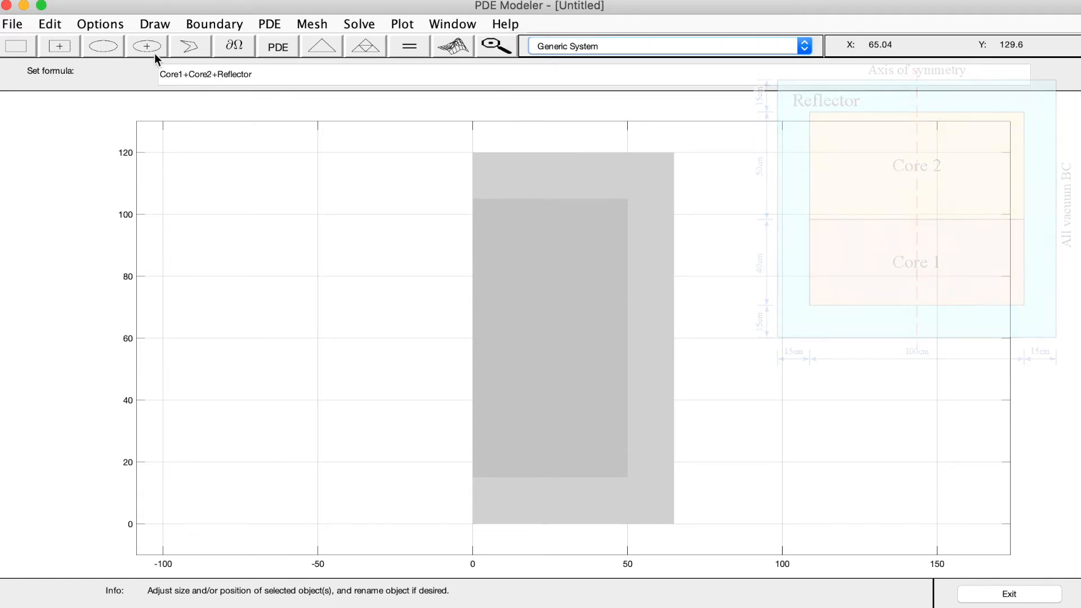
# Save the model as ND_example2_model.m in the MEEN3398_2020sp folder
pyautogui.click(22, 22)
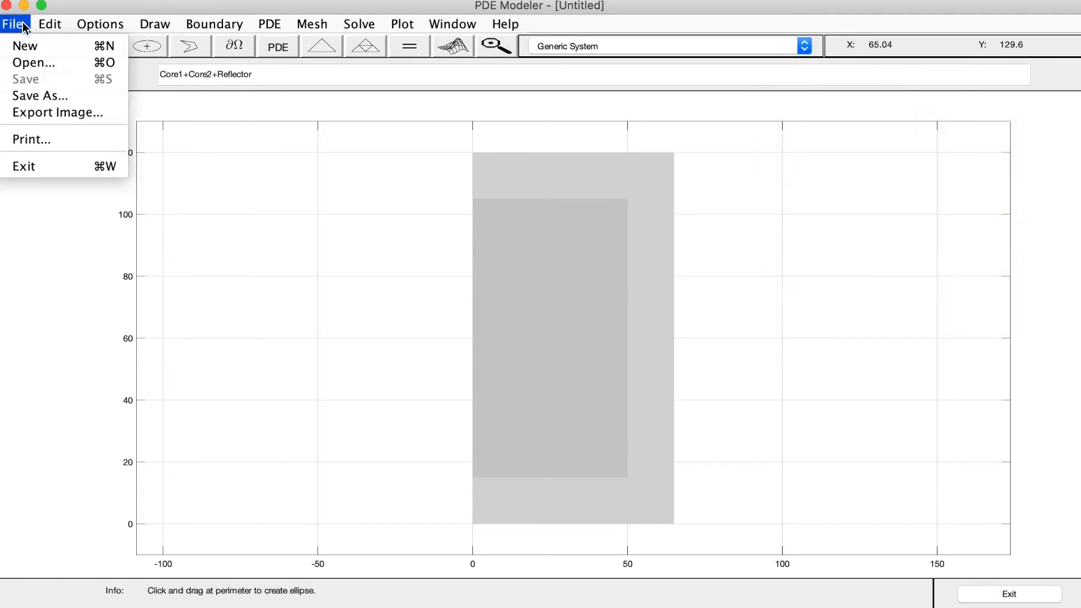
pyautogui.click(32, 93)
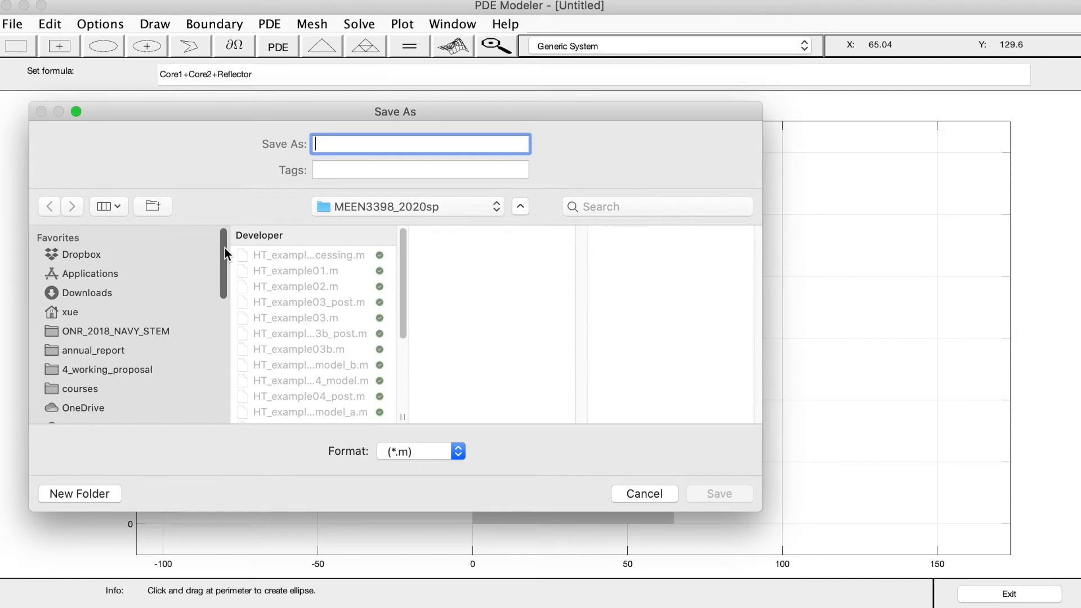
pyautogui.scroll(-5, 403, 349)
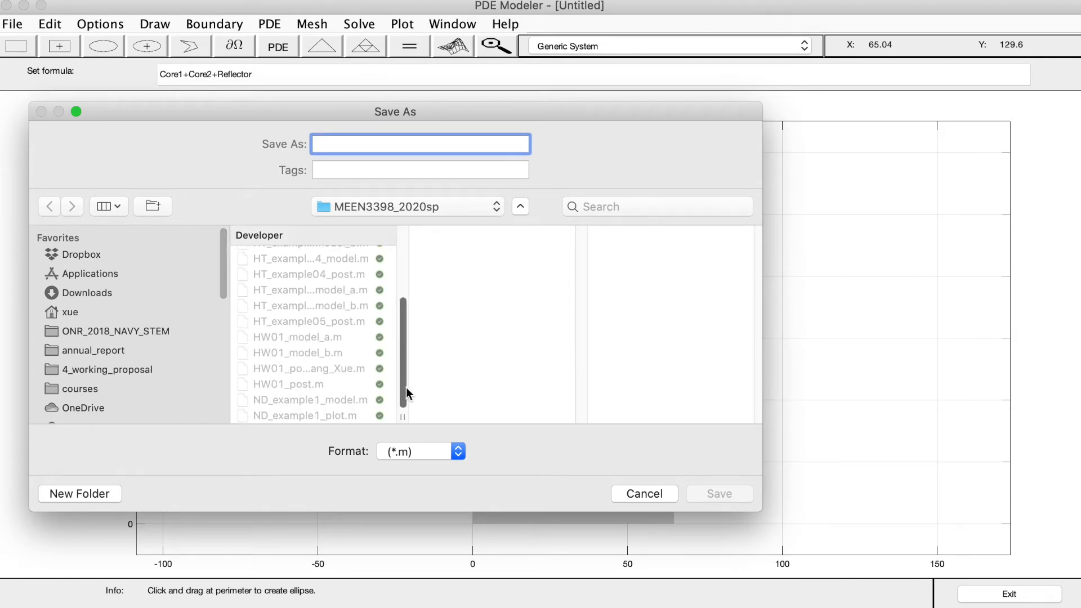
pyautogui.click(303, 401)
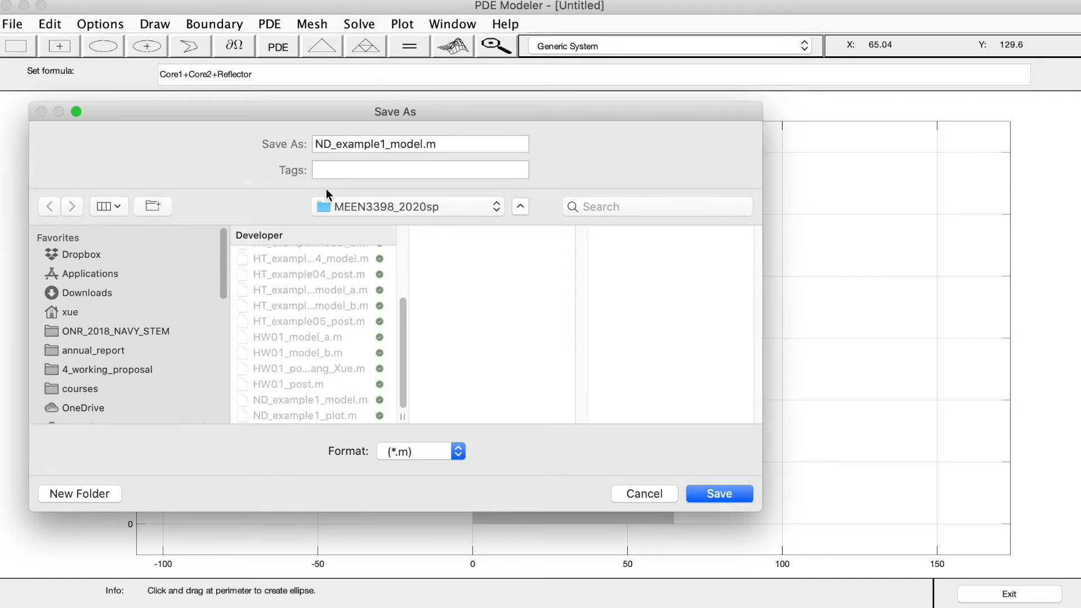
pyautogui.click(343, 143)
pyautogui.click(387, 143)
pyautogui.press('BackSpace')
pyautogui.write('2')
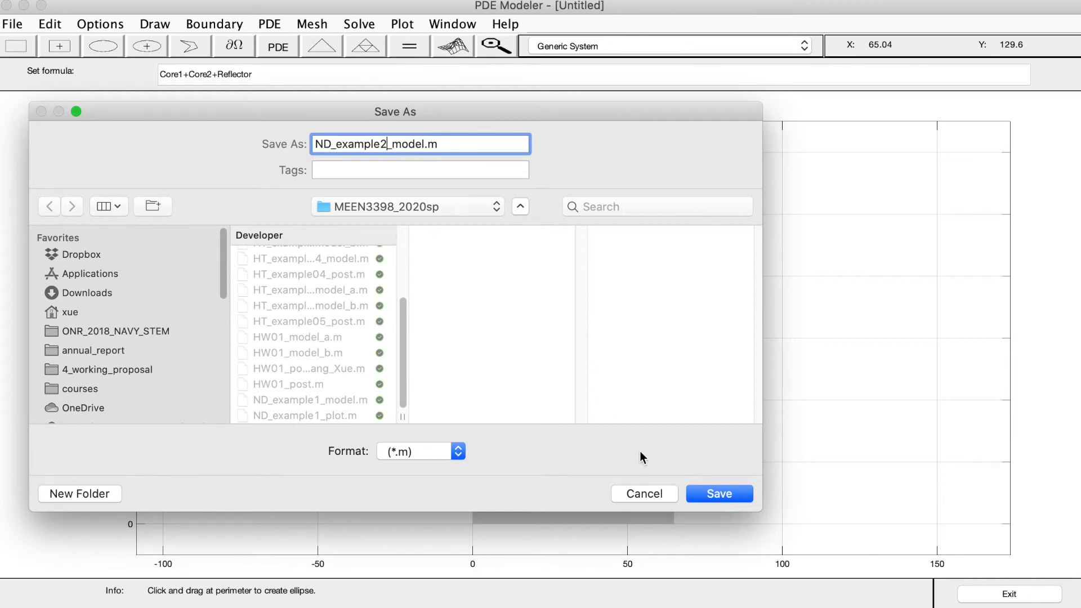
pyautogui.click(719, 493)
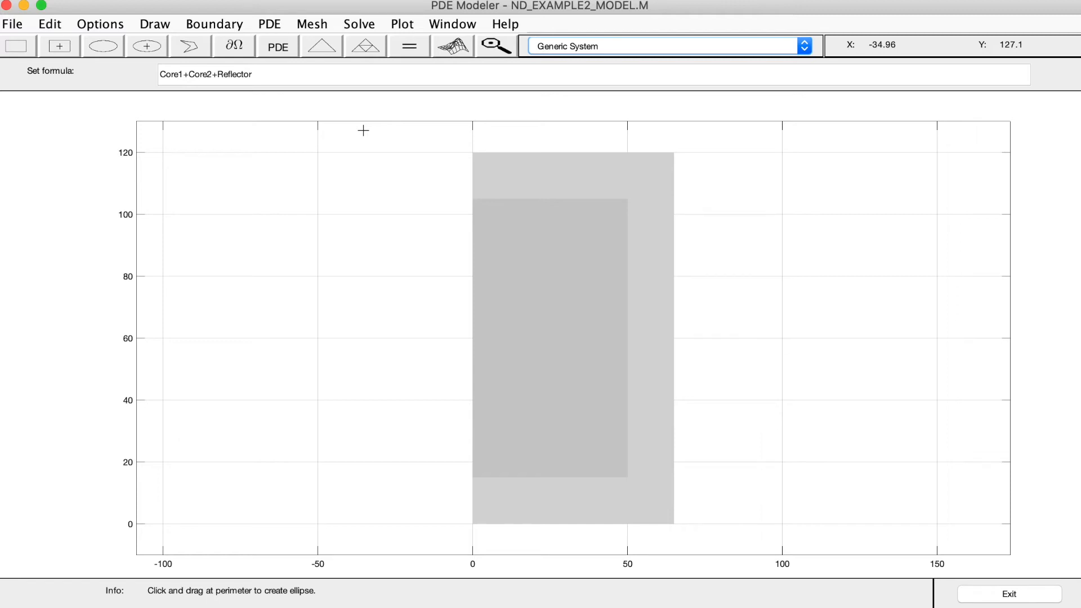
# Switch to PDE mode and show the subdomain labels
pyautogui.click(269, 25)
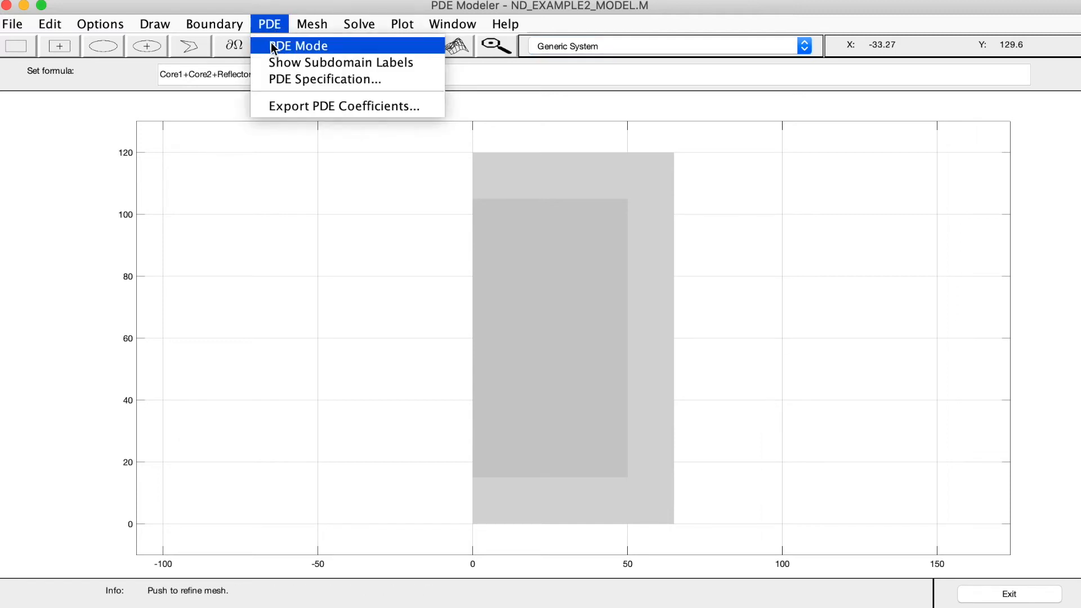
pyautogui.click(272, 46)
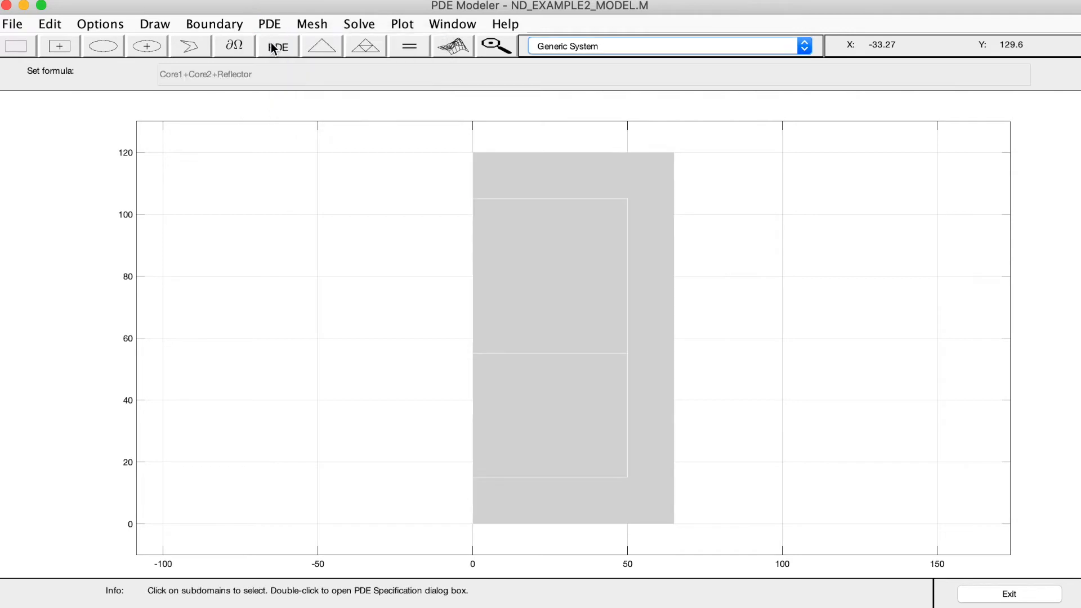
pyautogui.click(270, 23)
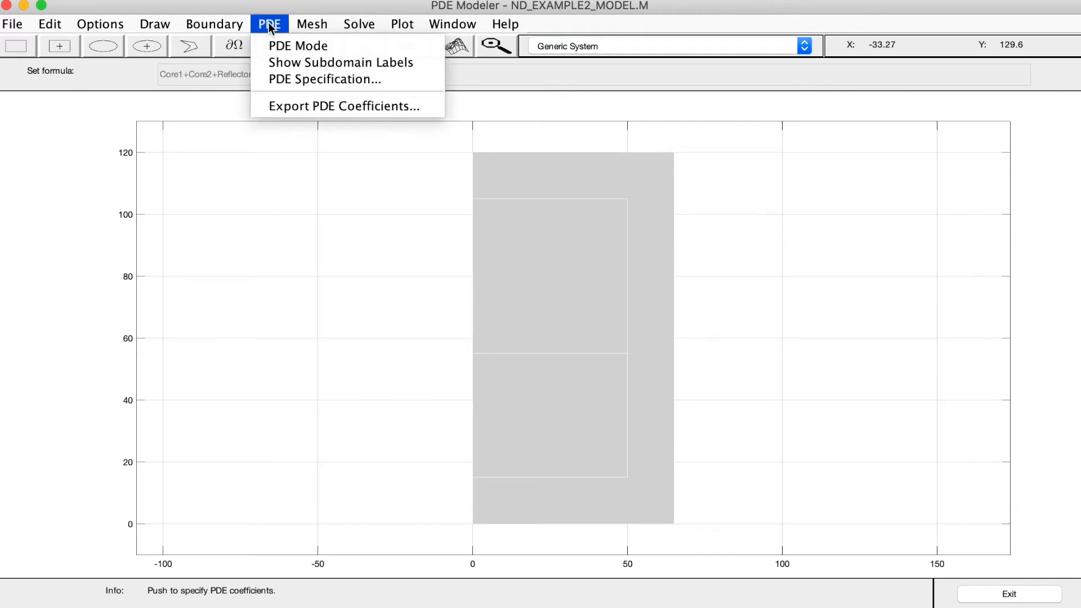
pyautogui.click(267, 63)
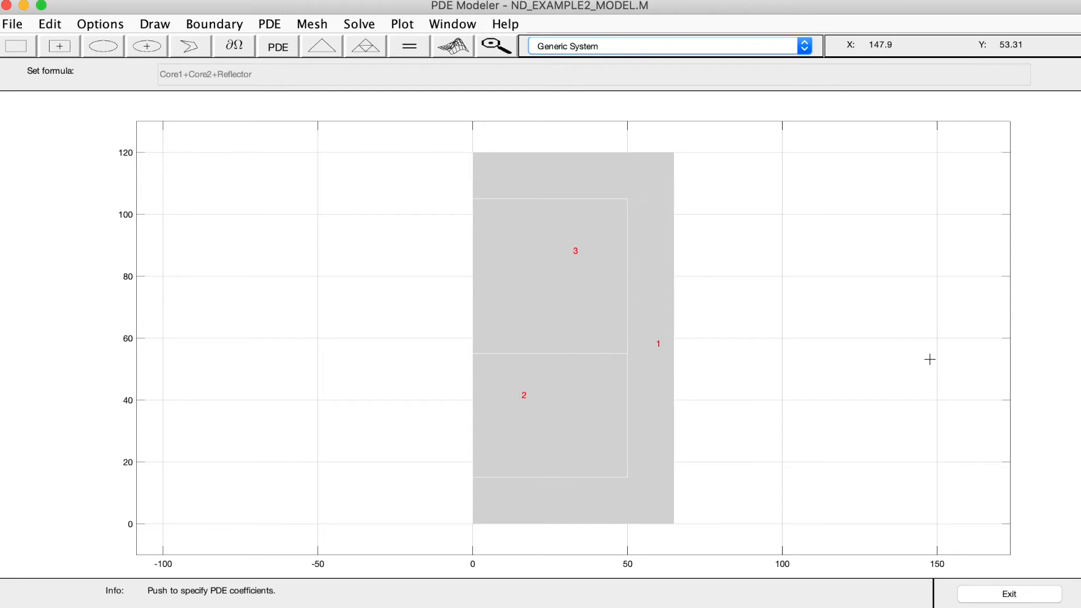
# Open the PDE specification of subdomain 2 and set the PDE type to Eigenmodes
pyautogui.click(621, 437)
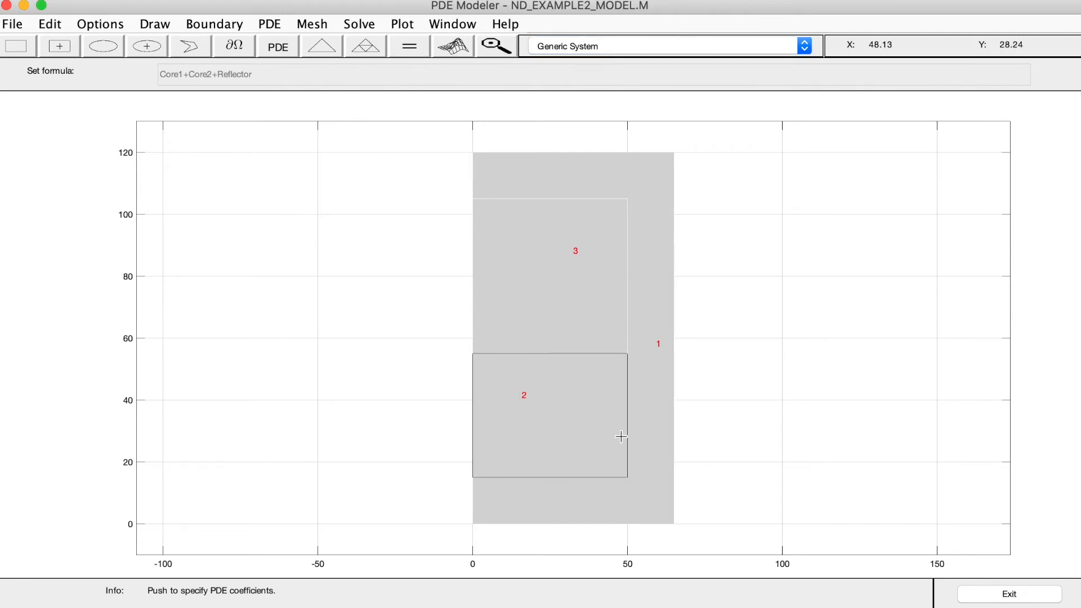
pyautogui.doubleClick(527, 417)
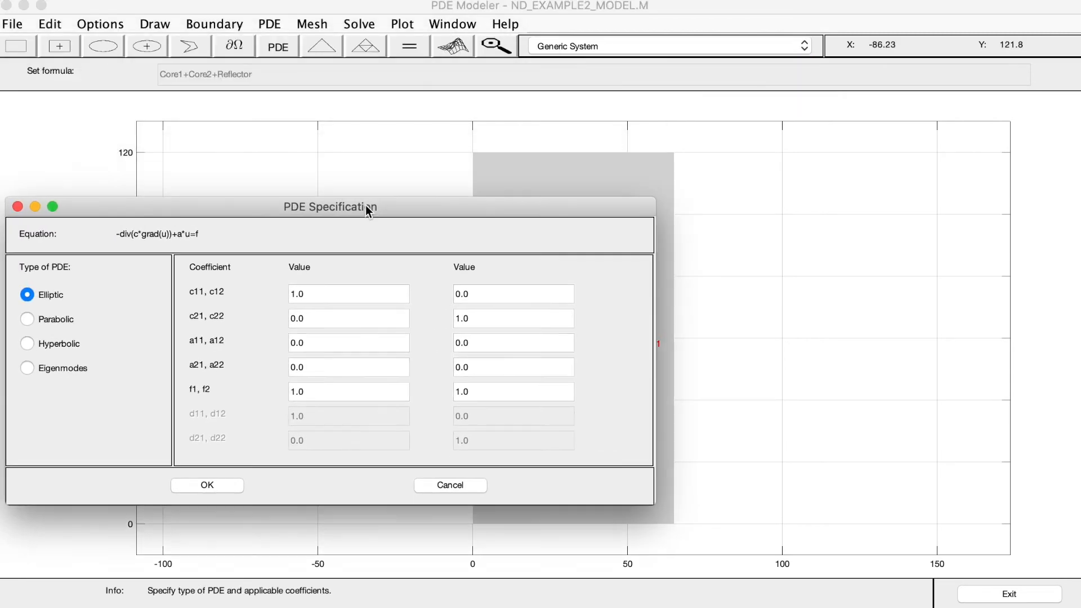
pyautogui.moveTo(366, 207); pyautogui.dragTo(374, 239)
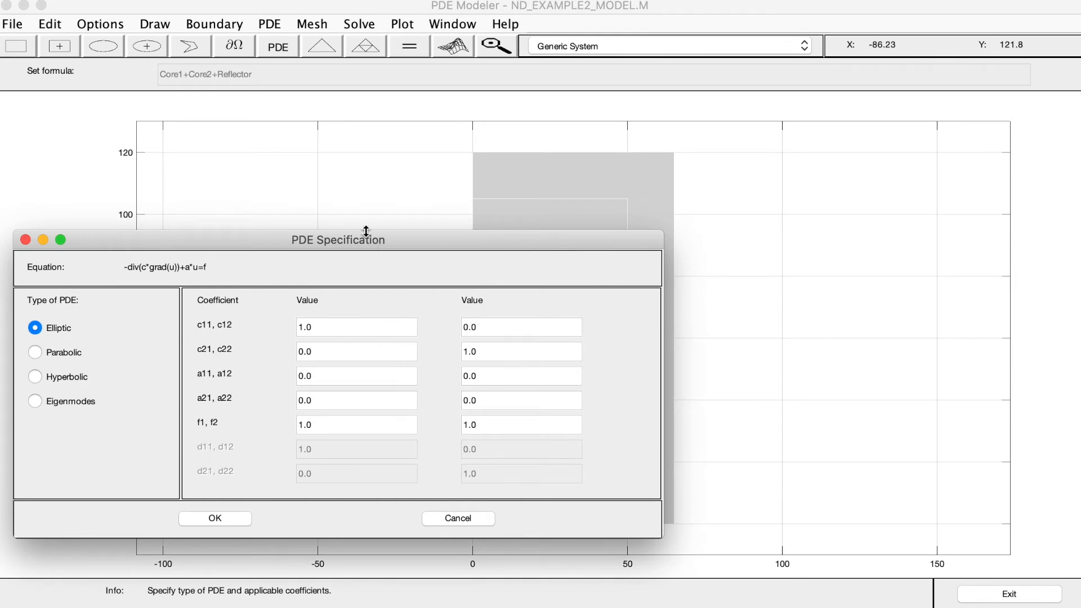
pyautogui.click(55, 402)
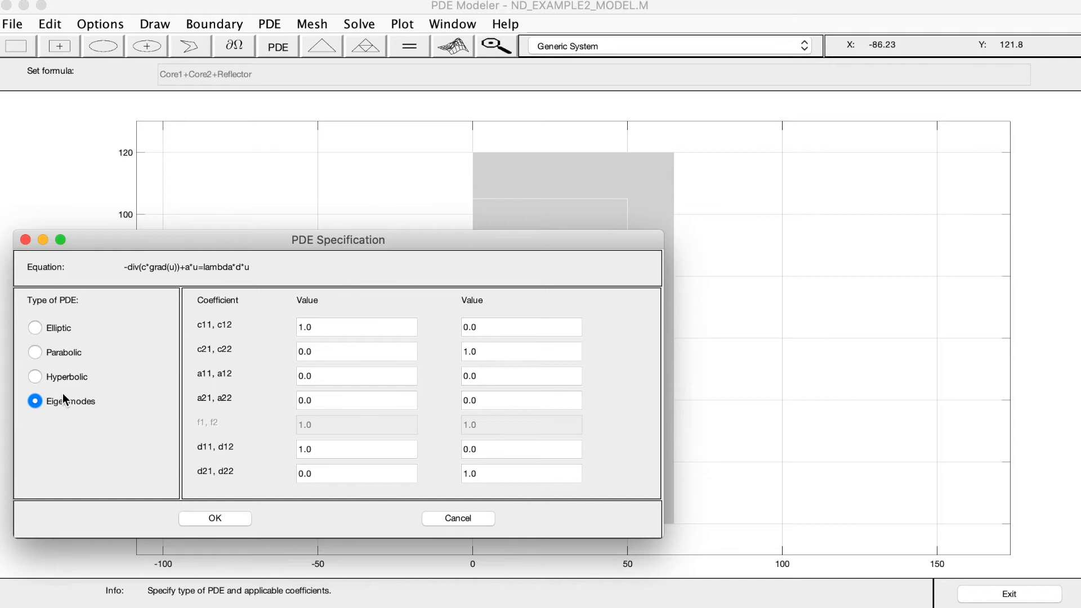
# Try to set c11 to 1.267 and c22 to 0.354 for subdomain 2 alone, and cancel the specification
pyautogui.click(317, 331)
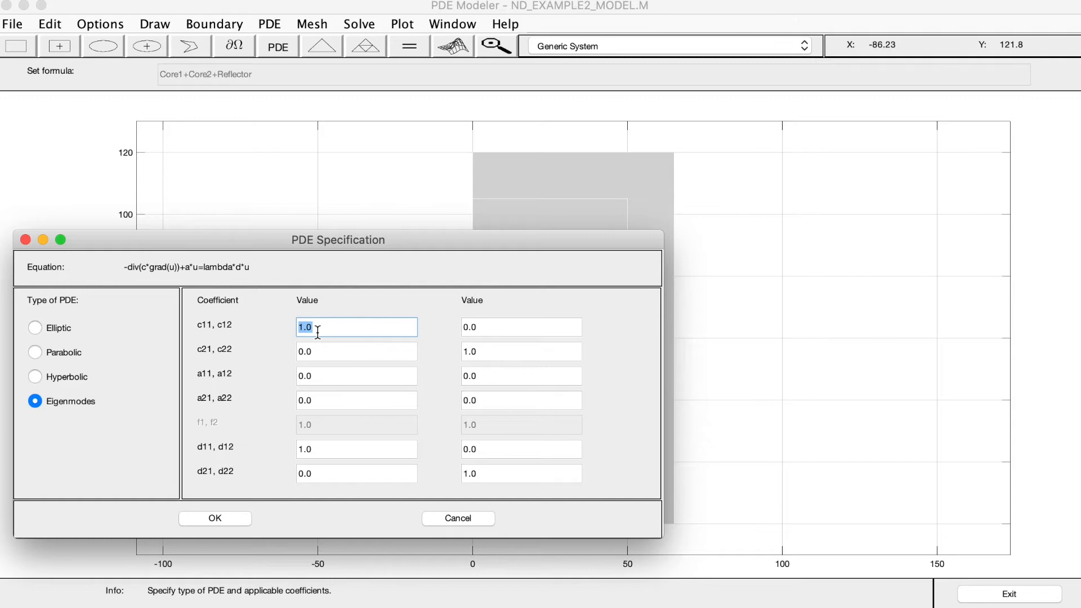
pyautogui.write('1.267')
pyautogui.click(515, 349)
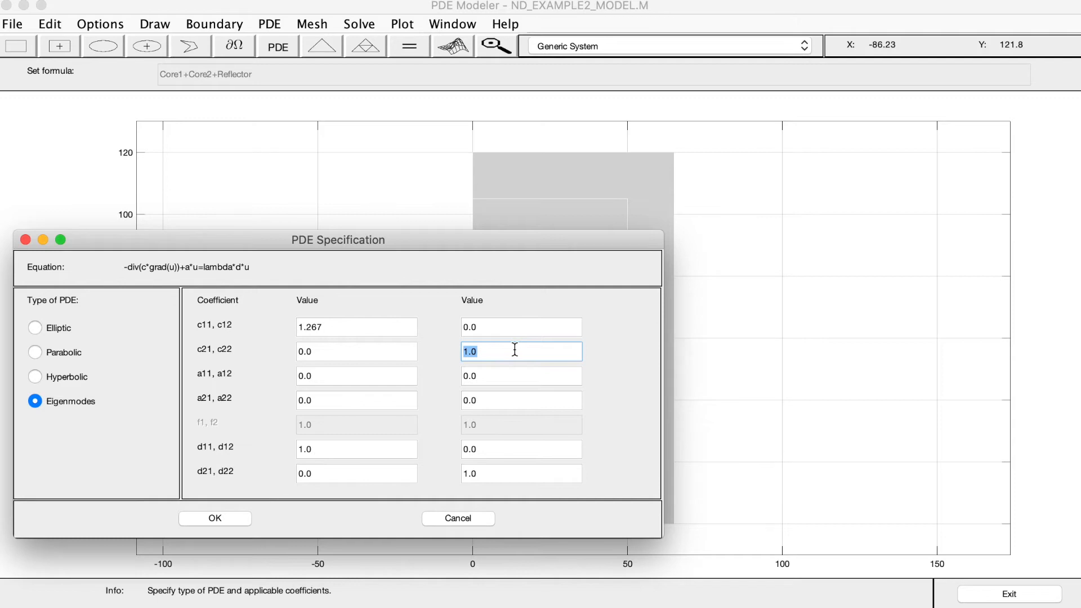
pyautogui.write('0.354')
pyautogui.click(241, 515)
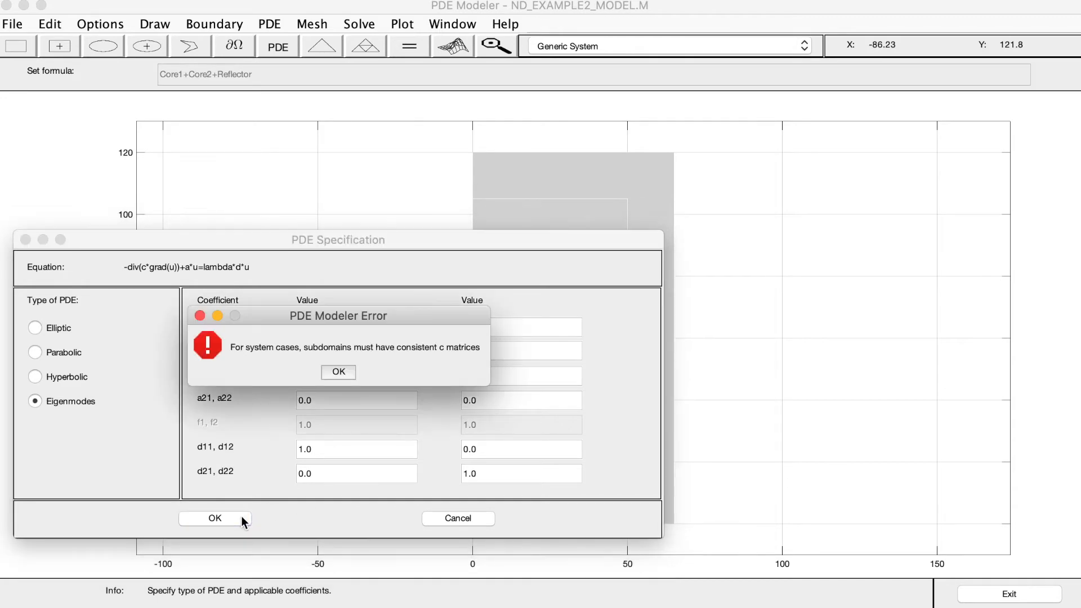
pyautogui.moveTo(334, 312); pyautogui.dragTo(298, 391)
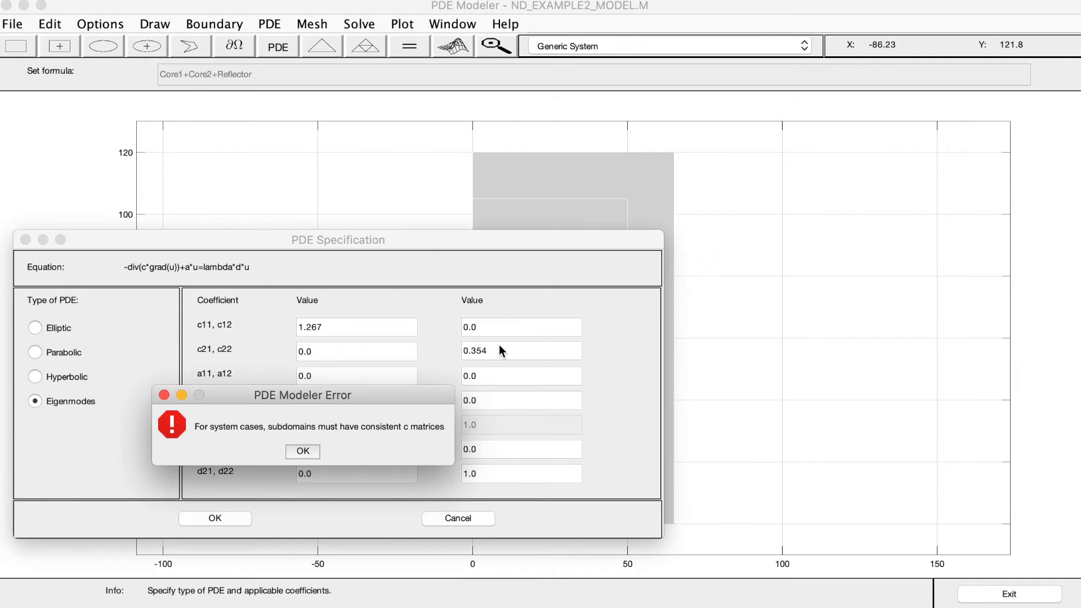
pyautogui.click(303, 452)
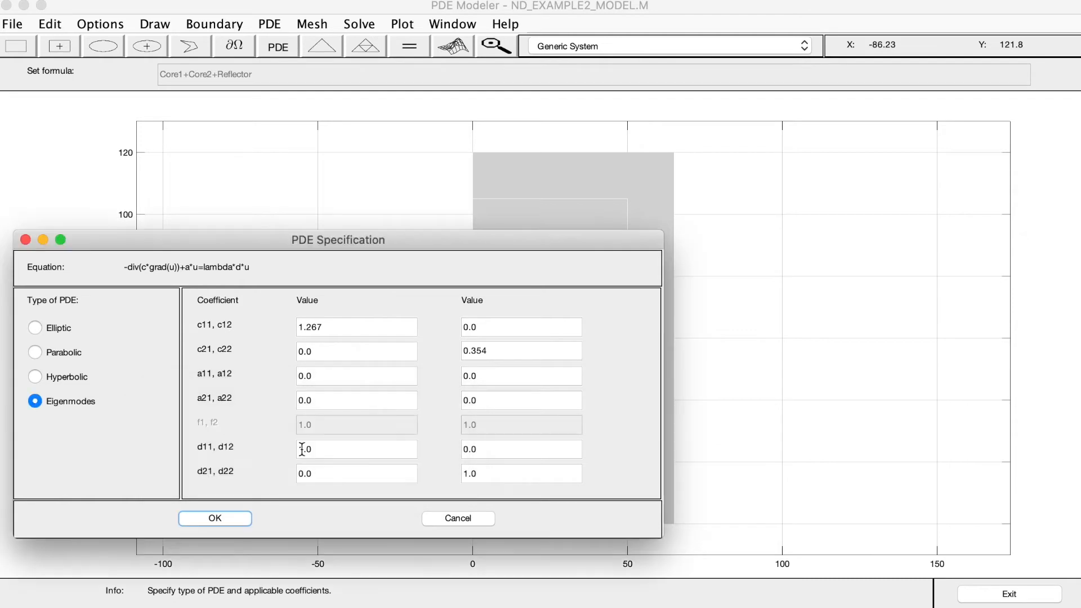
pyautogui.click(458, 518)
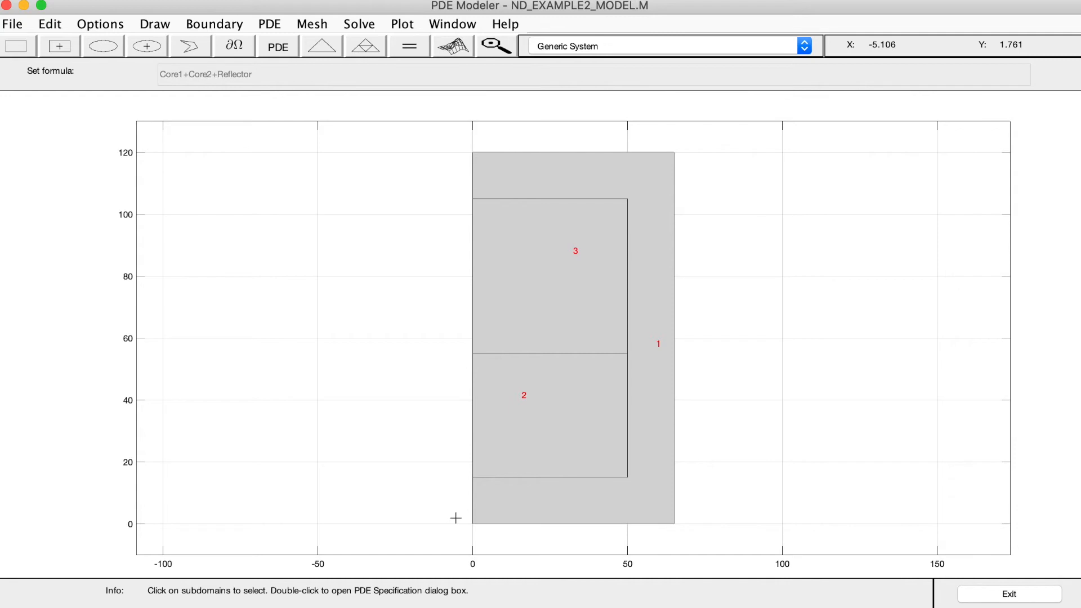
# With all three subdomains selected, set their shared c11 coefficient to 2 and apply the PDE specification
pyautogui.doubleClick(575, 267)
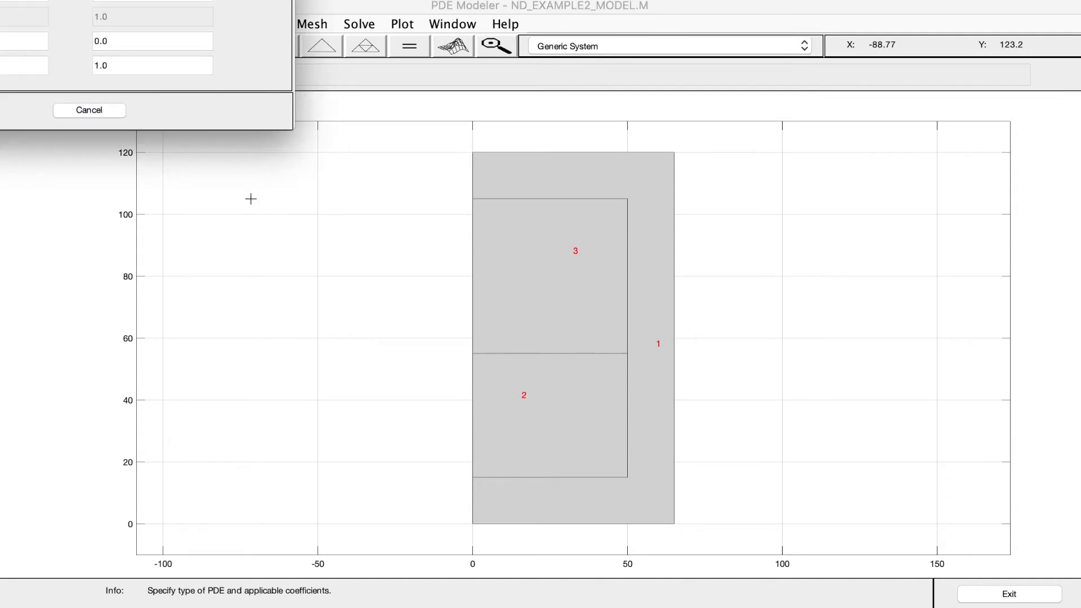
pyautogui.moveTo(170, 0); pyautogui.dragTo(554, 264)
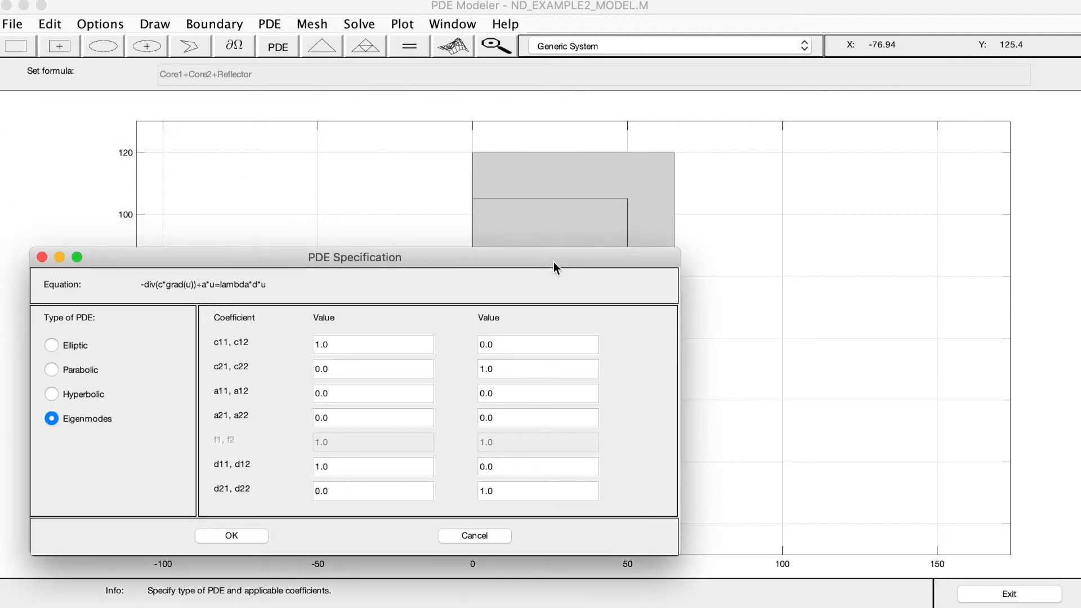
pyautogui.click(336, 351)
pyautogui.moveTo(525, 369); pyautogui.dragTo(441, 368)
pyautogui.click(361, 340)
pyautogui.moveTo(361, 340); pyautogui.dragTo(319, 338)
pyautogui.write('2')
pyautogui.click(242, 539)
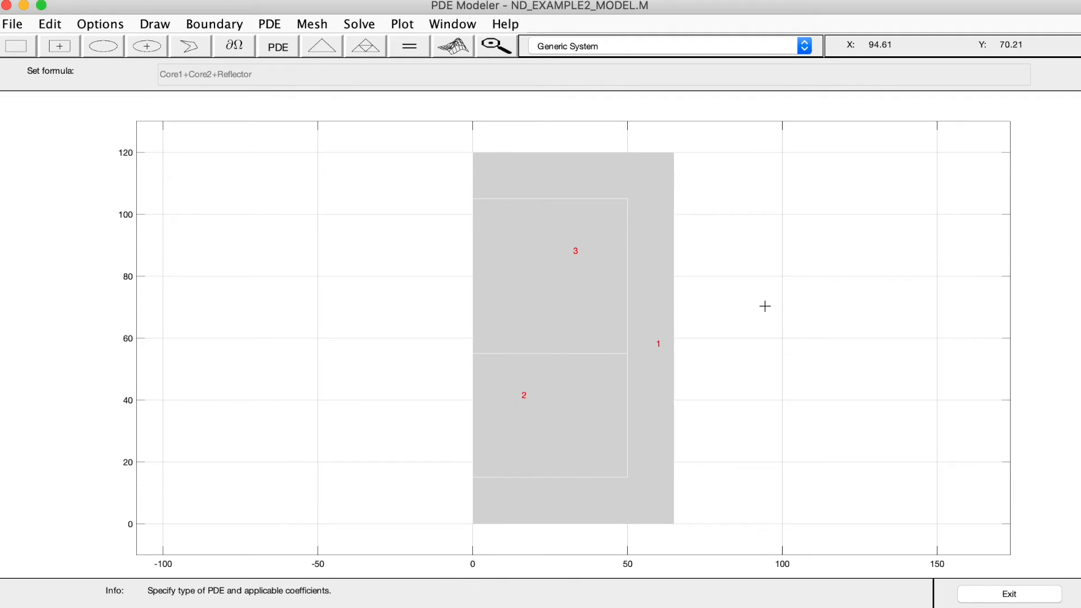
# Open the PDE specification of subdomain 2 and set c11 to 1.267 and c22 to 0.354
pyautogui.doubleClick(531, 387)
pyautogui.moveTo(55, 0); pyautogui.dragTo(444, 236)
pyautogui.doubleClick(374, 325)
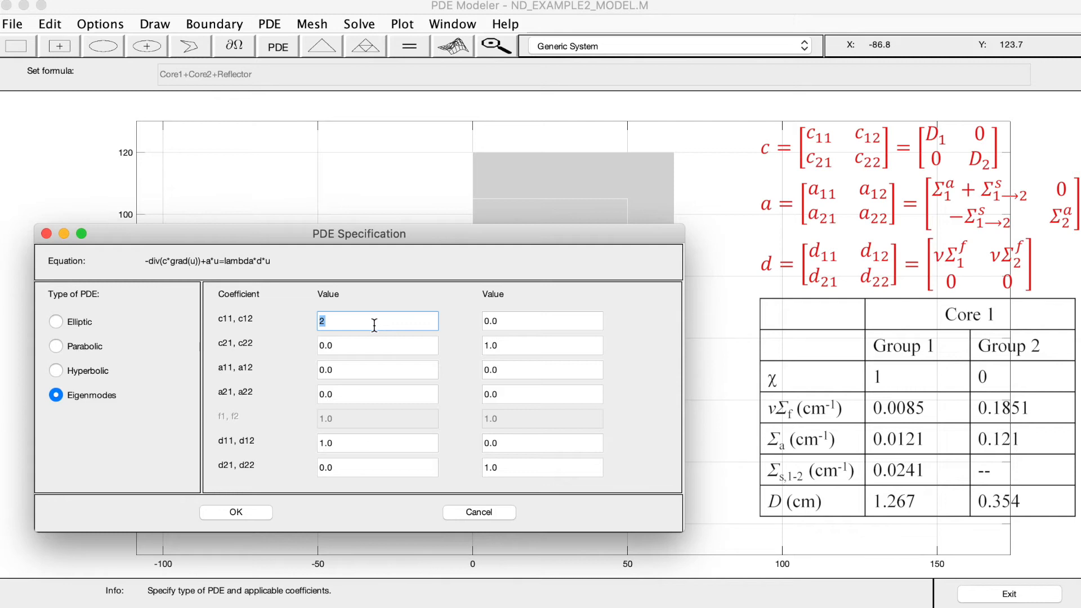
pyautogui.moveTo(346, 235); pyautogui.dragTo(344, 207)
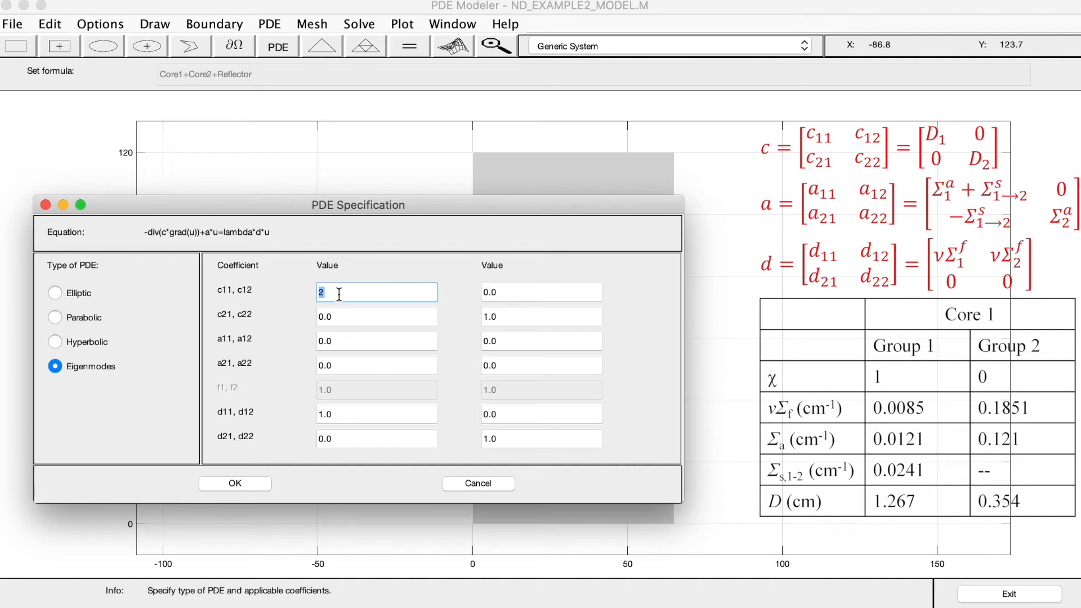
pyautogui.write('1.267')
pyautogui.click(507, 312)
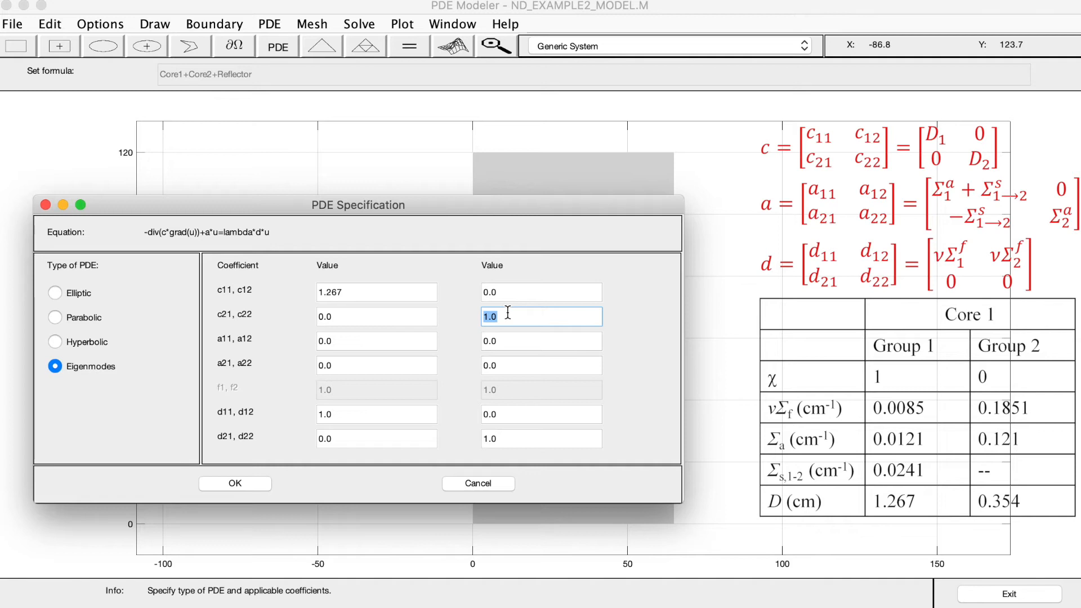
pyautogui.write('0.354')
# Set the a11 coefficient of subdomain 2 to 0.0121+0.0241
pyautogui.click(383, 342)
pyautogui.doubleClick(382, 342)
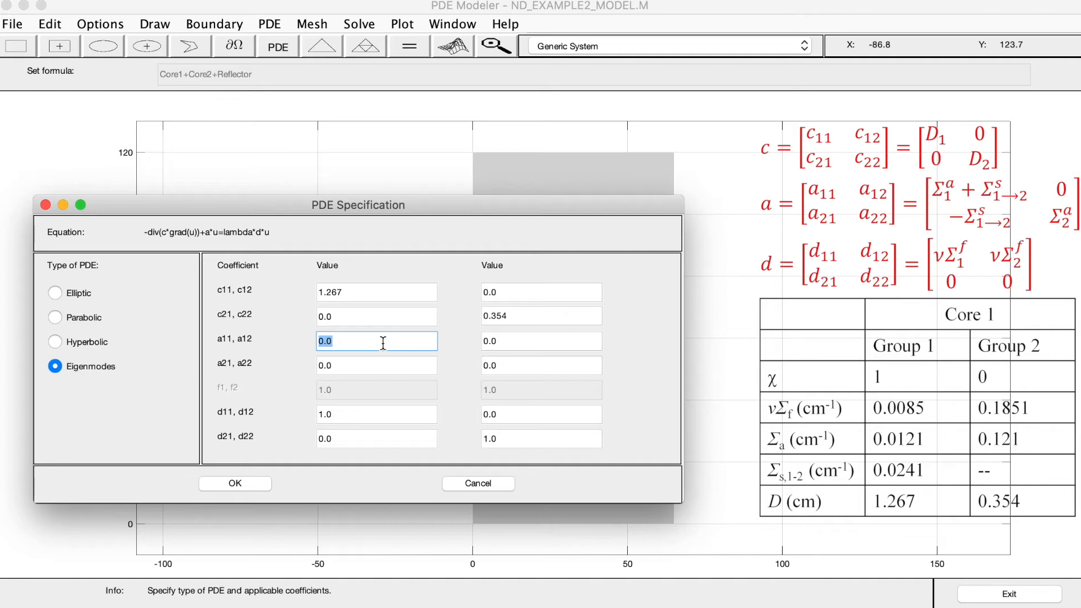
pyautogui.write('0.0121+')
pyautogui.write('0.0241')
# Set a21 to -0.0241 and a22 to 0.121 for subdomain 2
pyautogui.click(355, 366)
pyautogui.doubleClick(354, 367)
pyautogui.write('-')
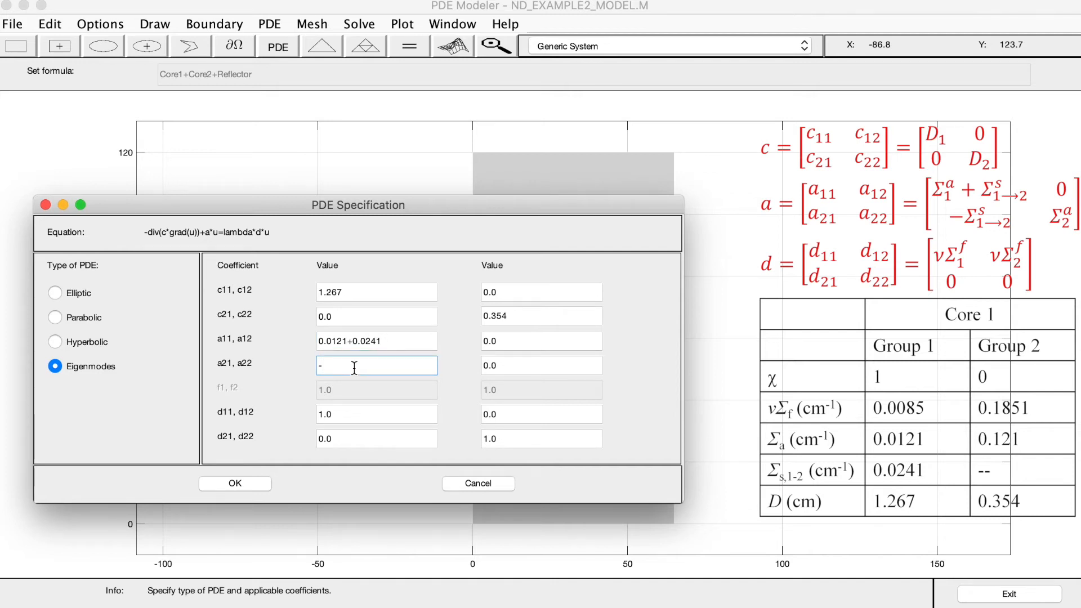
pyautogui.write('0.0241')
pyautogui.click(552, 365)
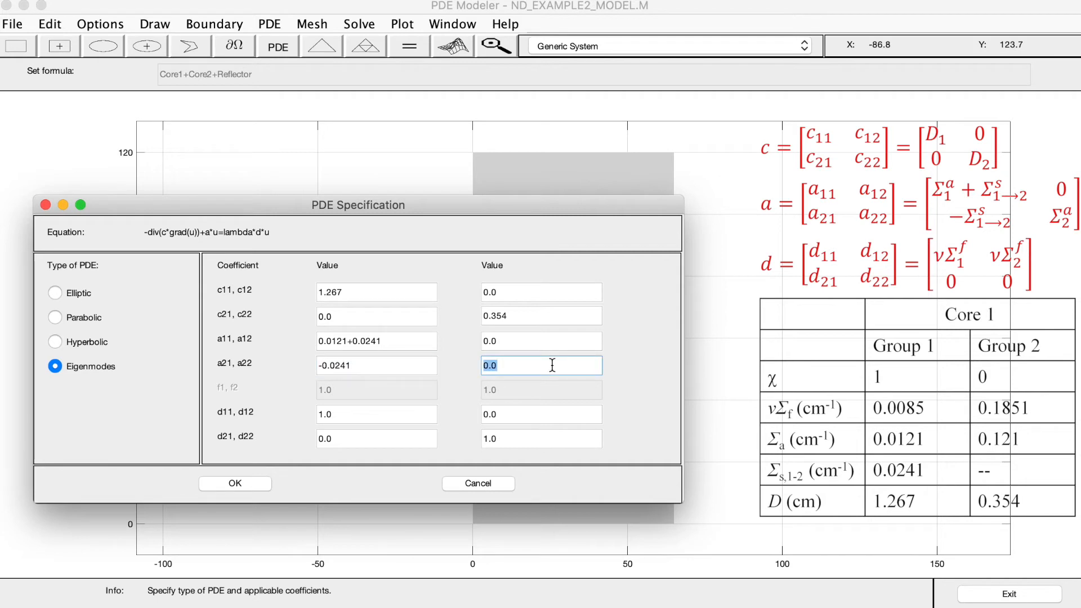
pyautogui.write('0.121')
# Set d22 to 0, d11 to 0.0085 and d12 to 0.1851 for subdomain 2, and apply the PDE specification
pyautogui.click(571, 443)
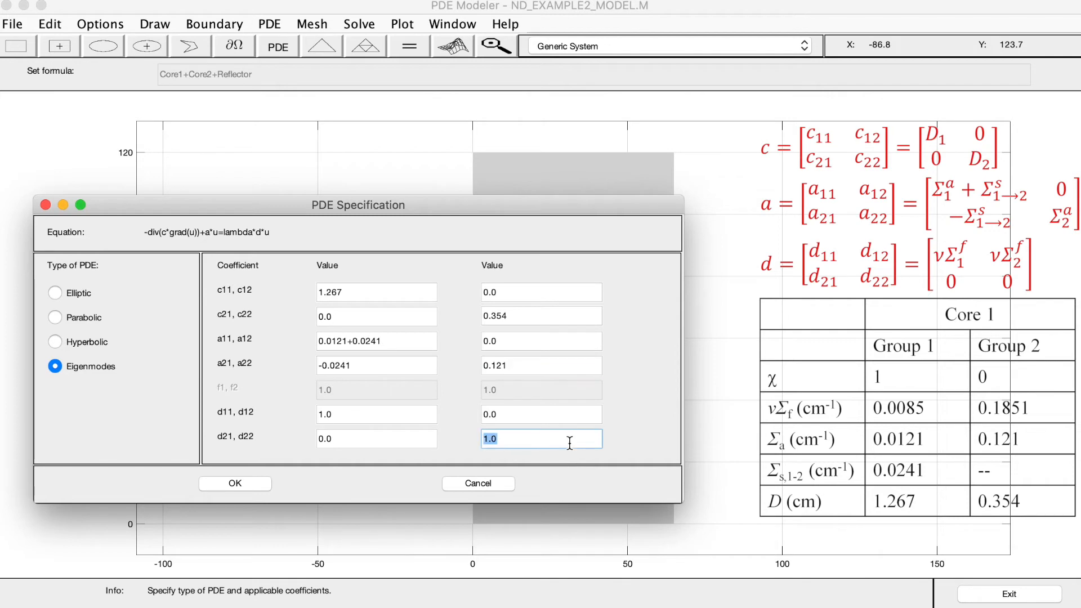
pyautogui.write('0')
pyautogui.click(369, 418)
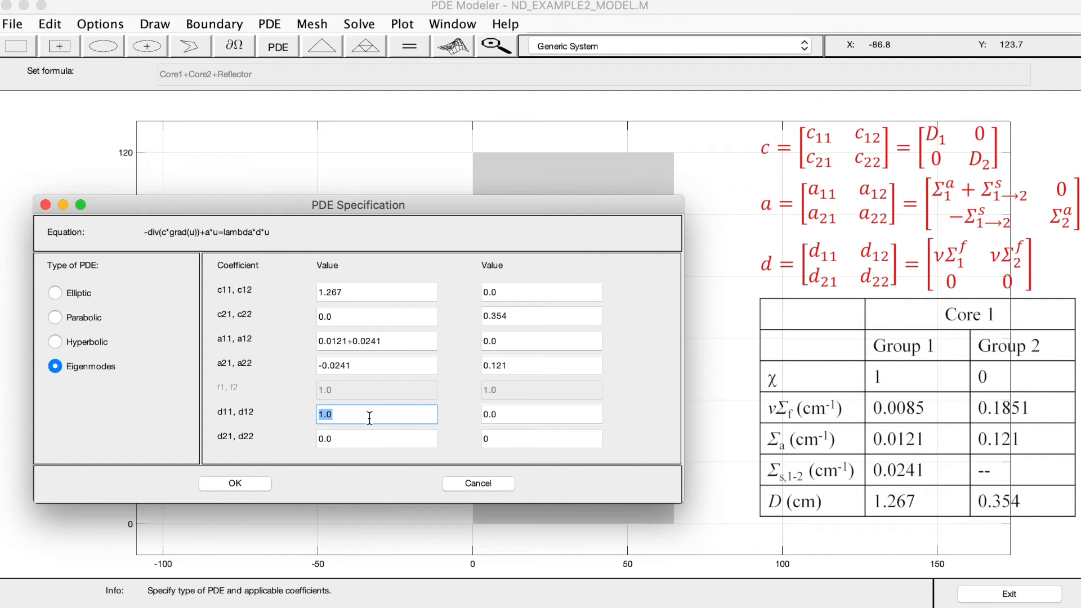
pyautogui.write('0.0085')
pyautogui.doubleClick(508, 412)
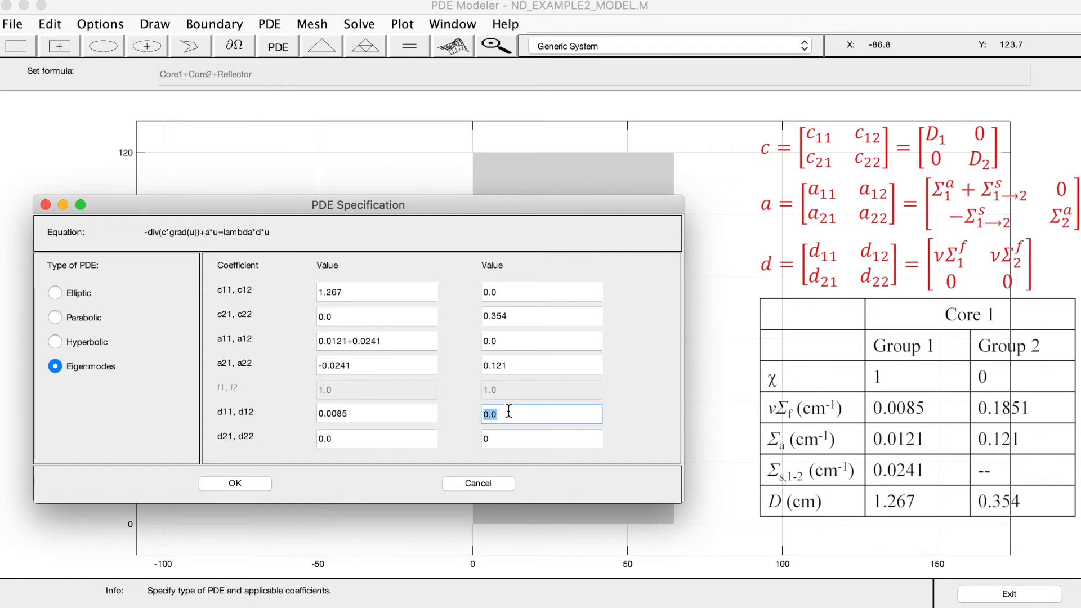
pyautogui.write('0.1851')
pyautogui.click(235, 484)
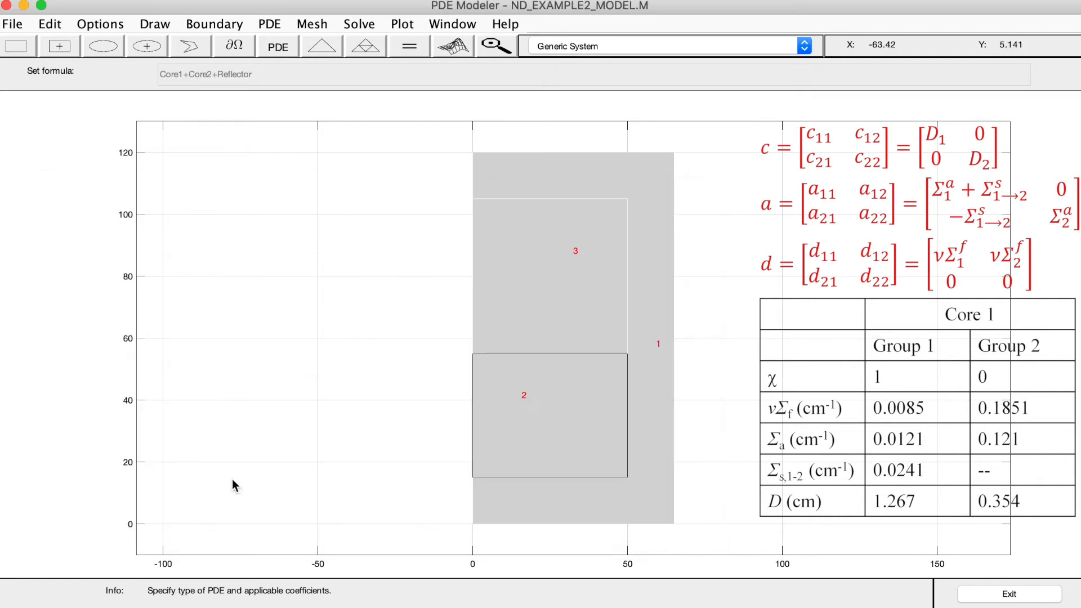
# Open the PDE specification of subdomain 3 and set c11 to 1.28 and c22 to 0.4
pyautogui.doubleClick(527, 243)
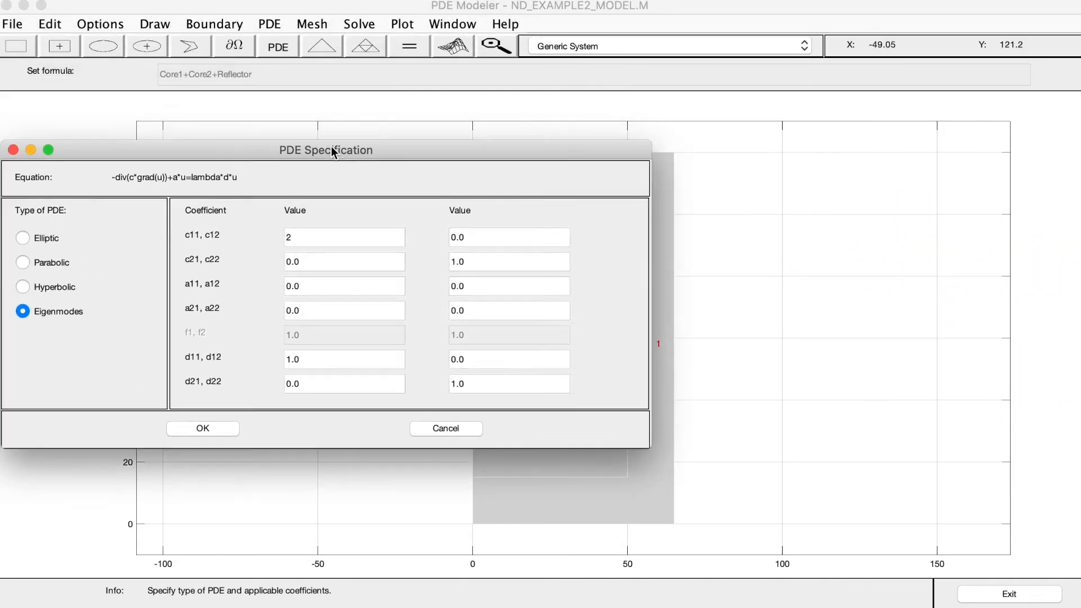
pyautogui.moveTo(329, 142); pyautogui.dragTo(370, 205)
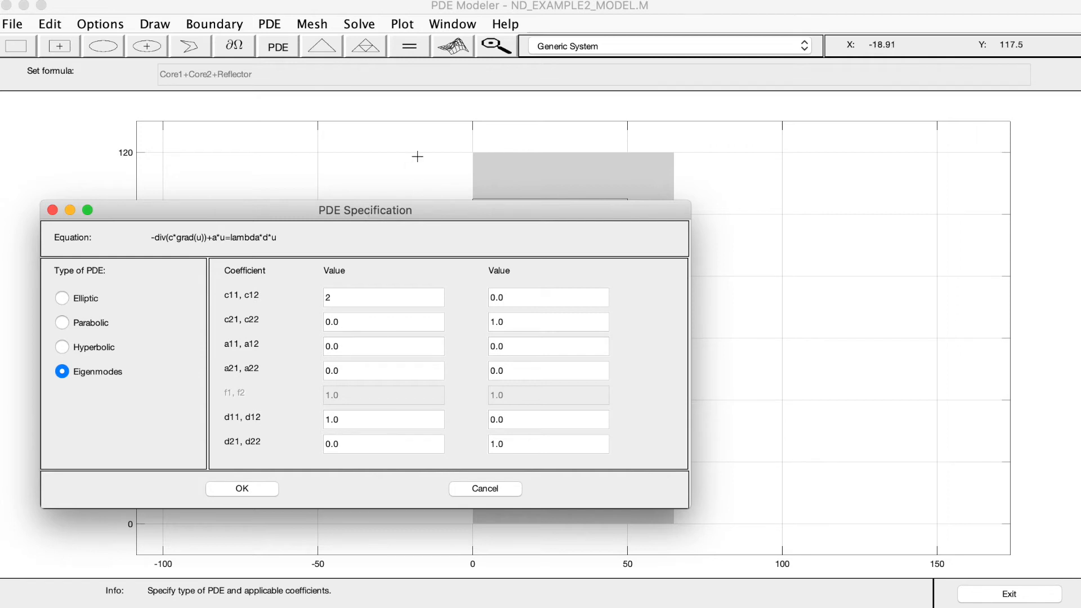
pyautogui.doubleClick(343, 292)
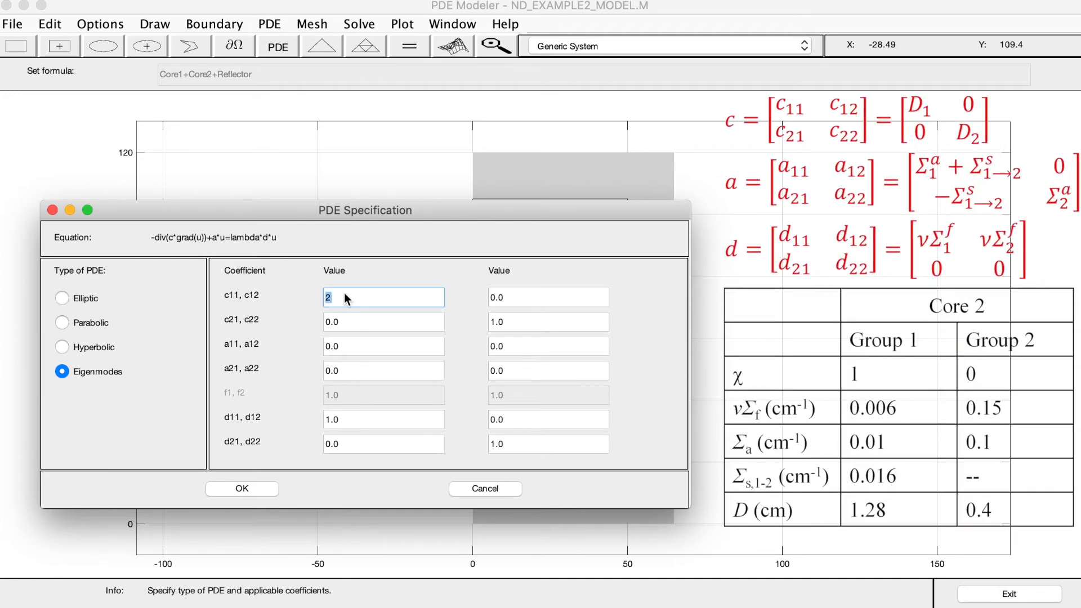
pyautogui.write('1.28')
pyautogui.click(559, 319)
pyautogui.doubleClick(521, 319)
pyautogui.write('0.4')
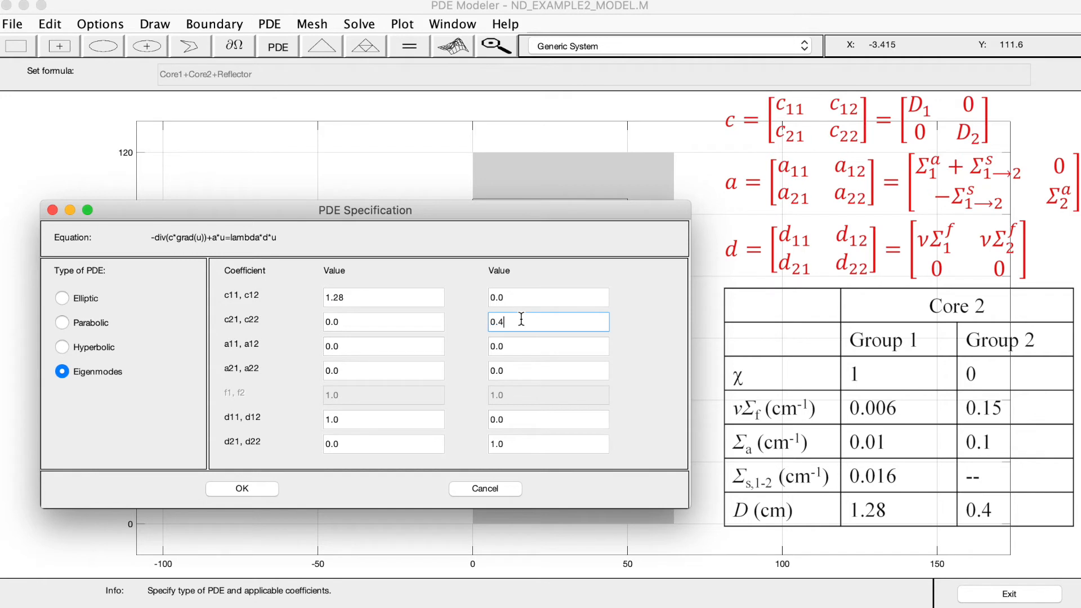
# Set a11 to 0.01+0.016, a21 to -0.016 and a22 to 0.1 for subdomain 3
pyautogui.doubleClick(360, 348)
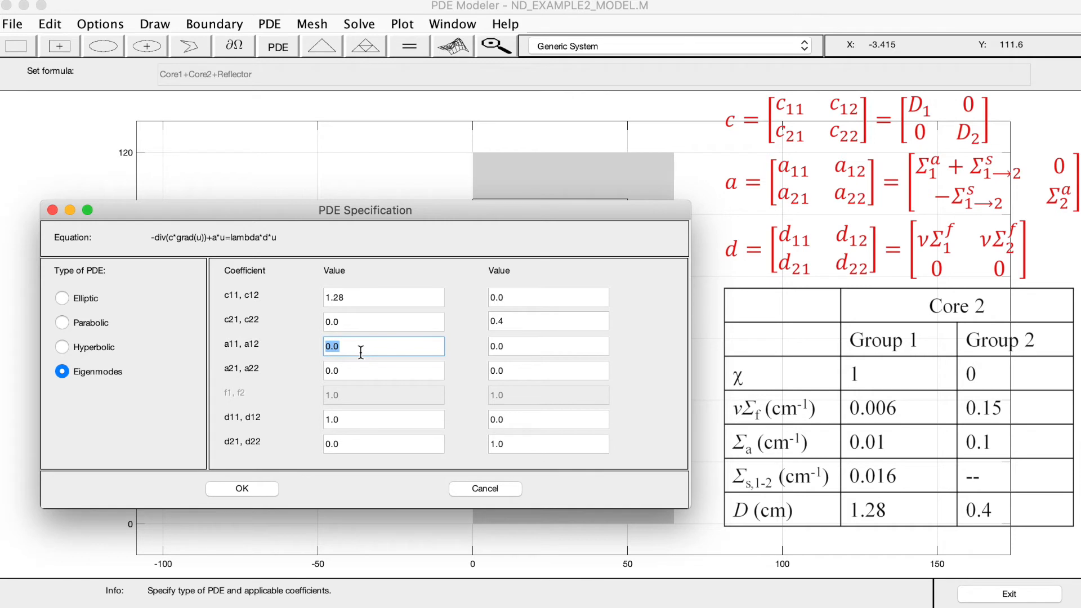
pyautogui.write('0.01+')
pyautogui.write('0.316')
pyautogui.click(359, 372)
pyautogui.write('-')
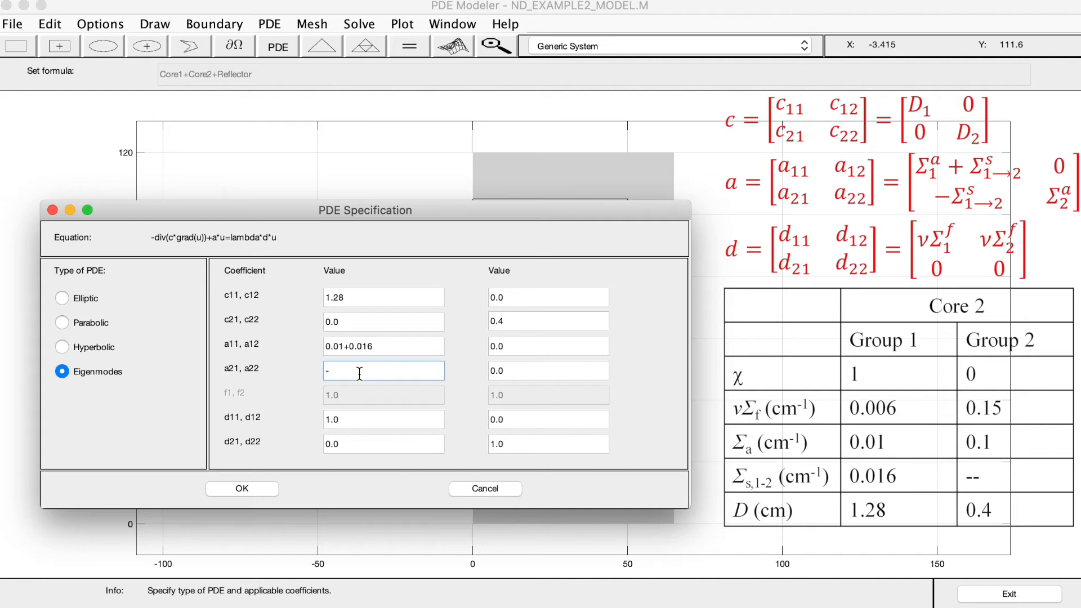
pyautogui.write('0.016')
pyautogui.click(532, 372)
pyautogui.doubleClick(532, 372)
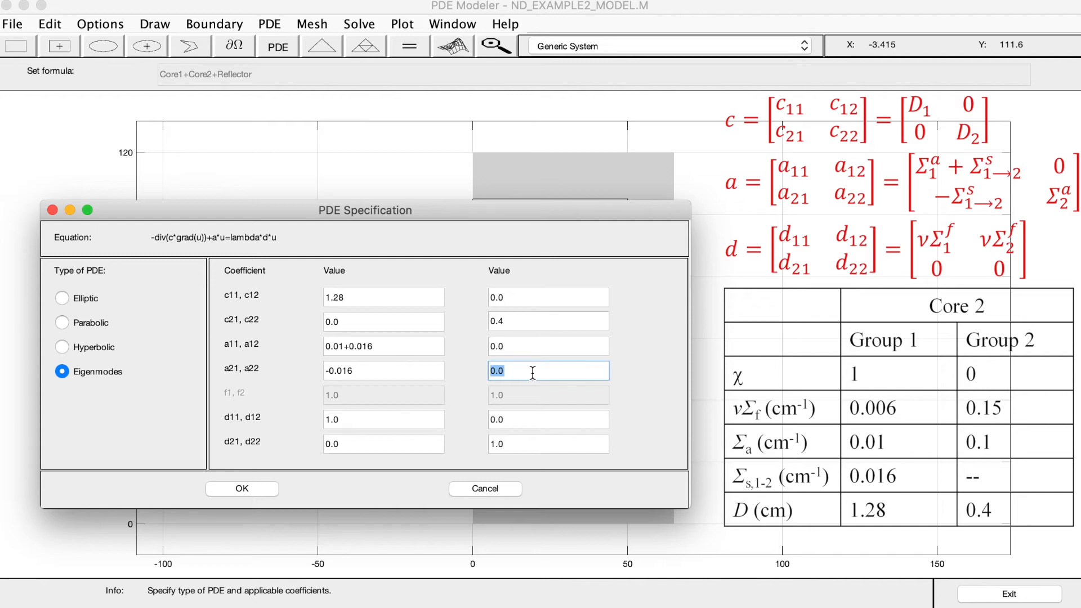
pyautogui.write('0.1')
# Set d22 to 0, d11 to 0.006 and d12 to 0.15 for subdomain 3, and apply the PDE specification
pyautogui.click(525, 443)
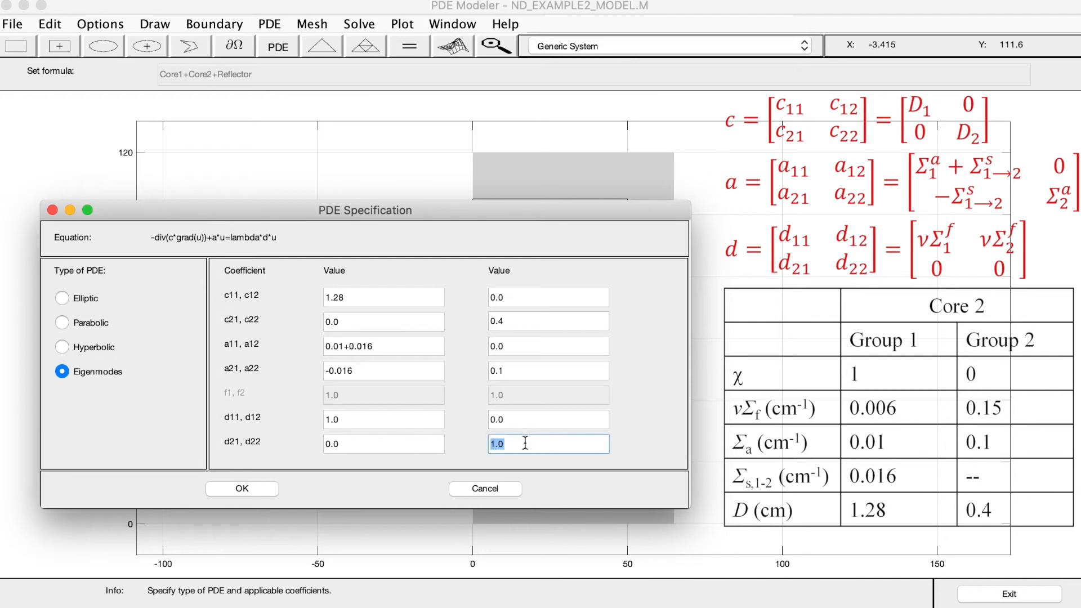
pyautogui.write('0')
pyautogui.click(381, 423)
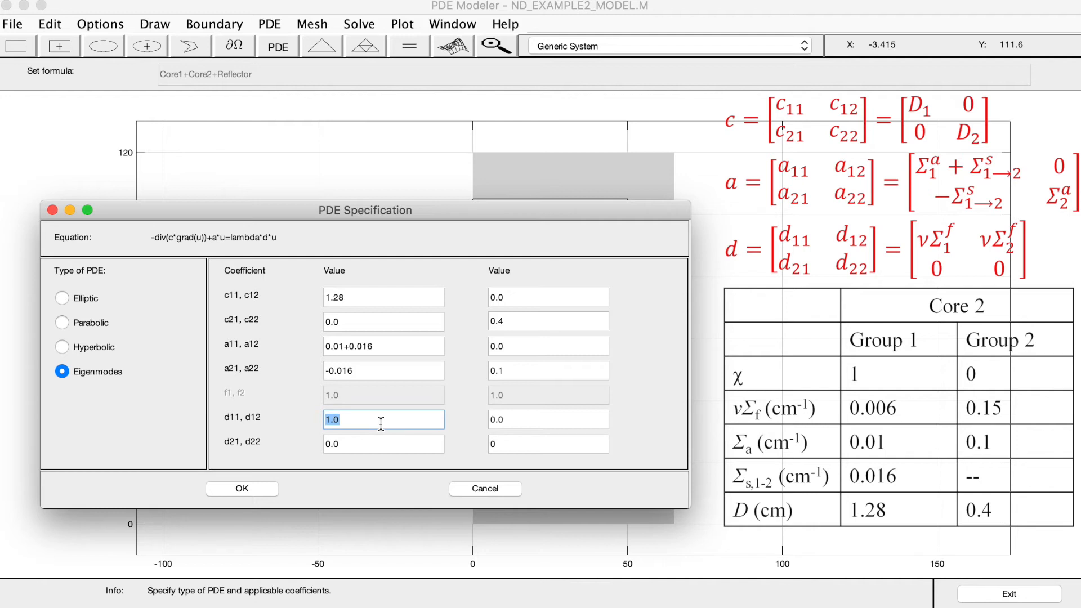
pyautogui.write('0.006')
pyautogui.click(543, 424)
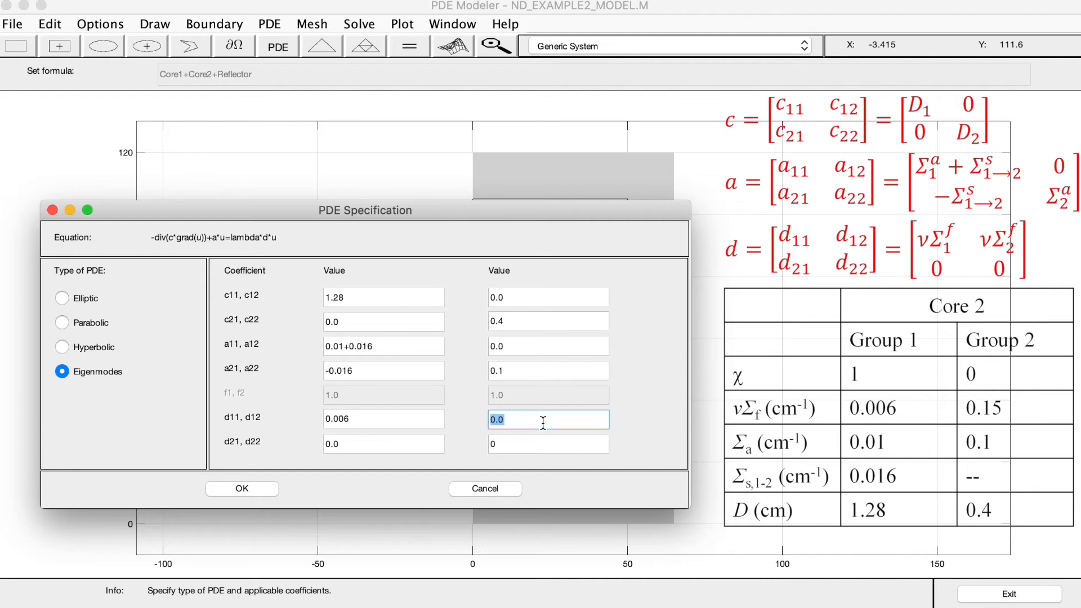
pyautogui.write('0.15')
pyautogui.click(249, 487)
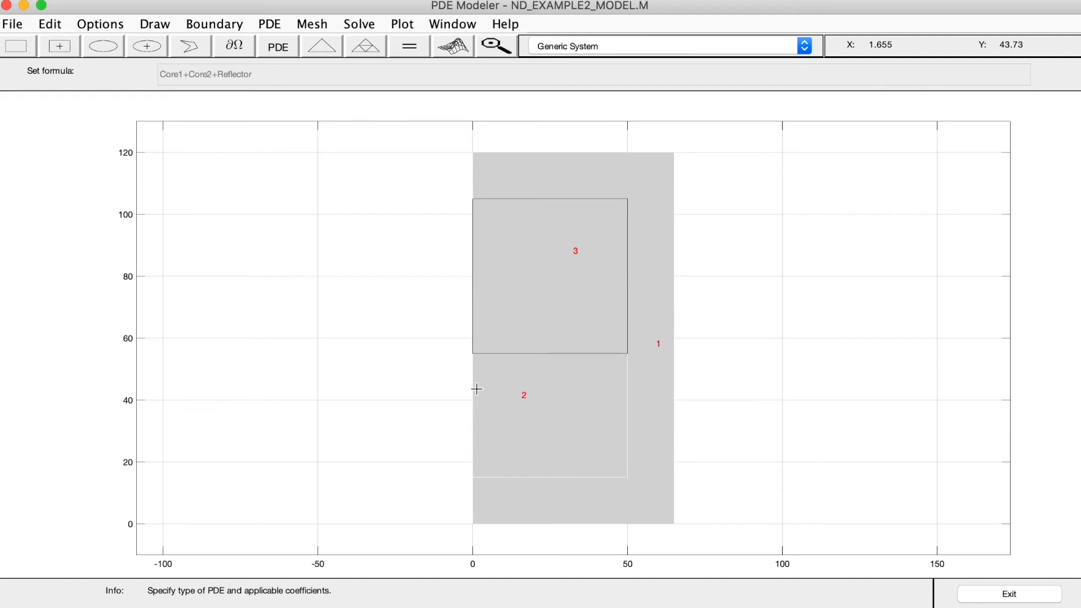
# Open the PDE specification of subdomain 1, the reflector, and set c11 to 1.13 and c22 to 0.166
pyautogui.doubleClick(658, 344)
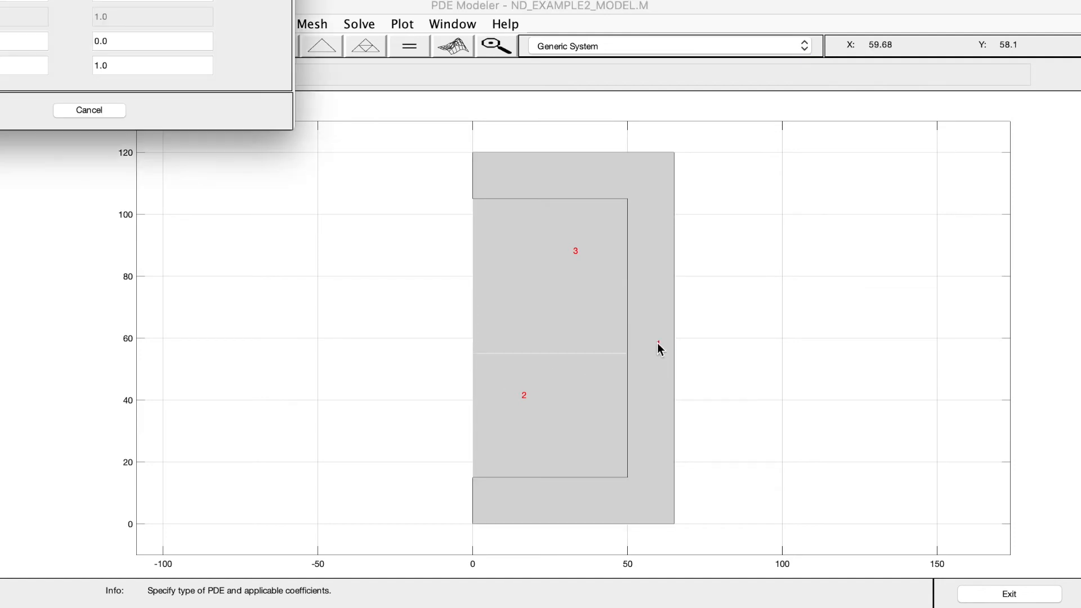
pyautogui.moveTo(0, 0); pyautogui.dragTo(358, 189)
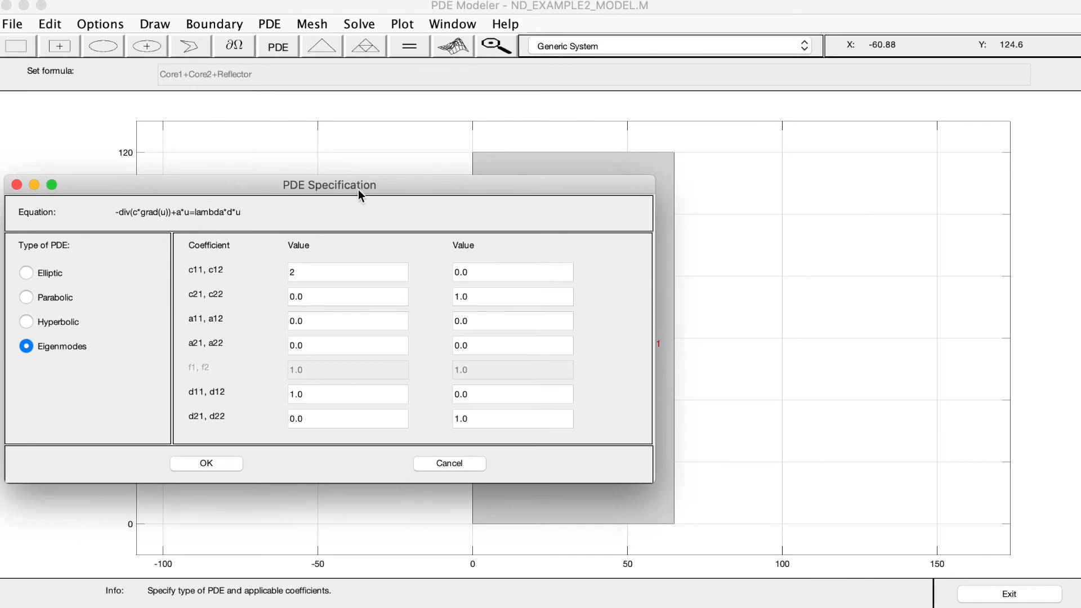
pyautogui.doubleClick(318, 269)
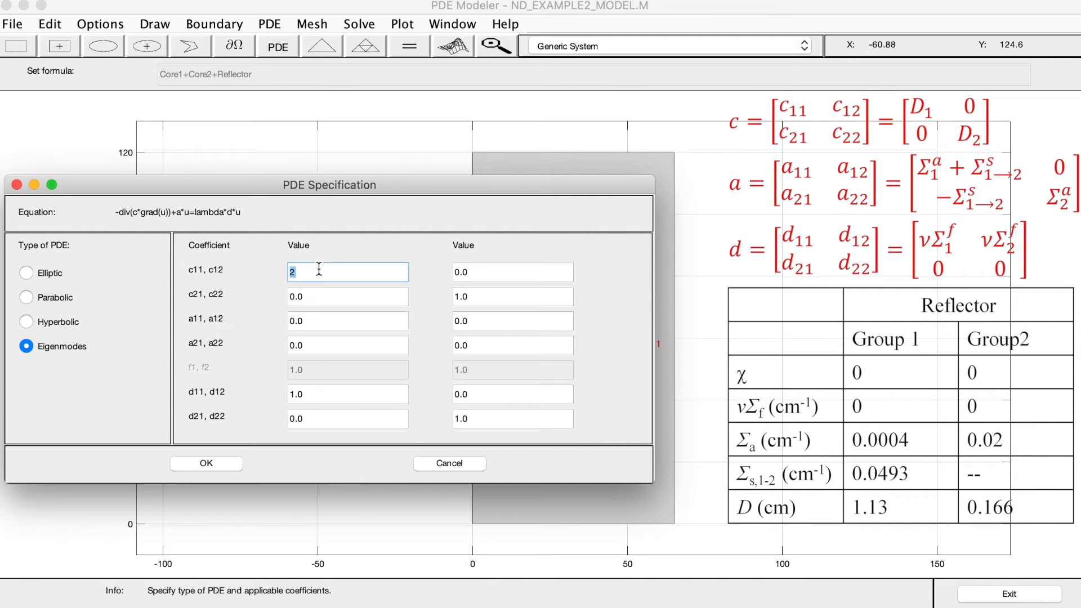
pyautogui.write('1.13')
pyautogui.doubleClick(522, 295)
pyautogui.write('0.166')
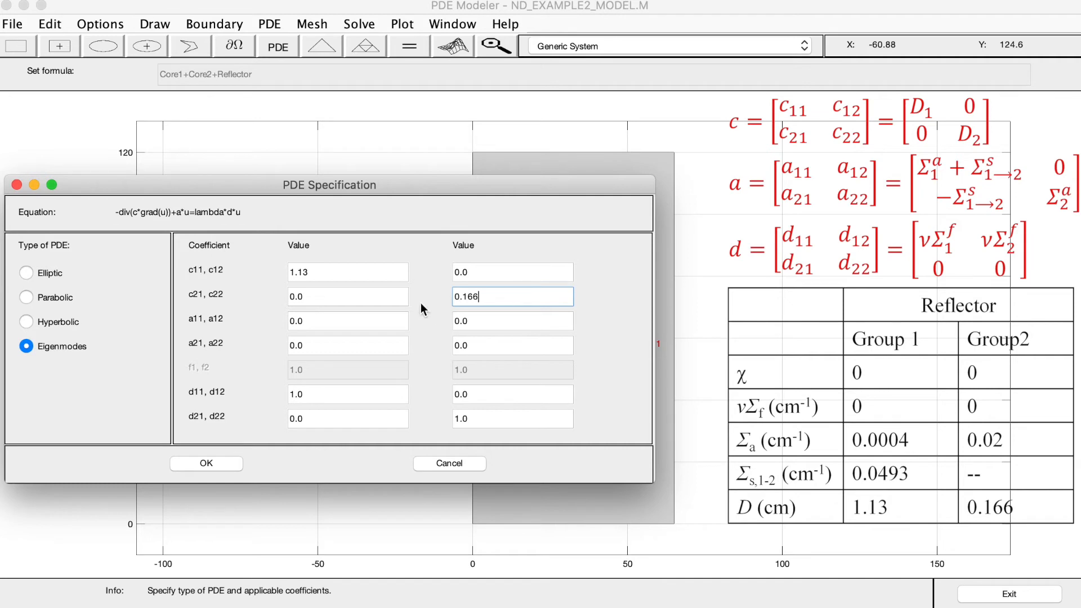
# Set a11 to 0.0004+0.0493, a21 to -0.0493 and a22 to 0.02 for the reflector subdomain
pyautogui.doubleClick(332, 322)
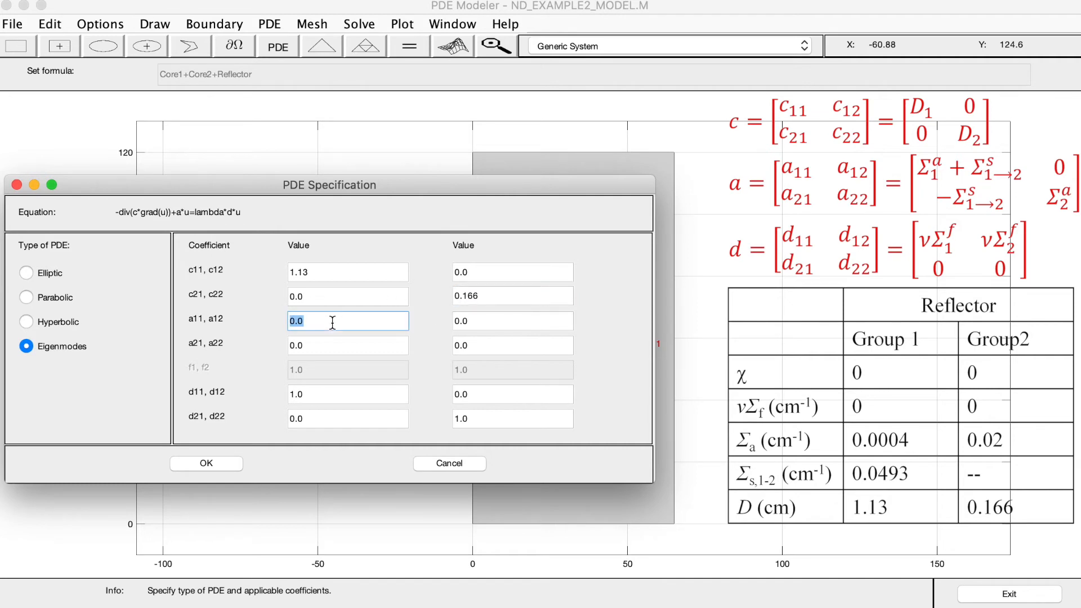
pyautogui.write('0.0004+0.0493')
pyautogui.press('Tab')
pyautogui.write('-0.')
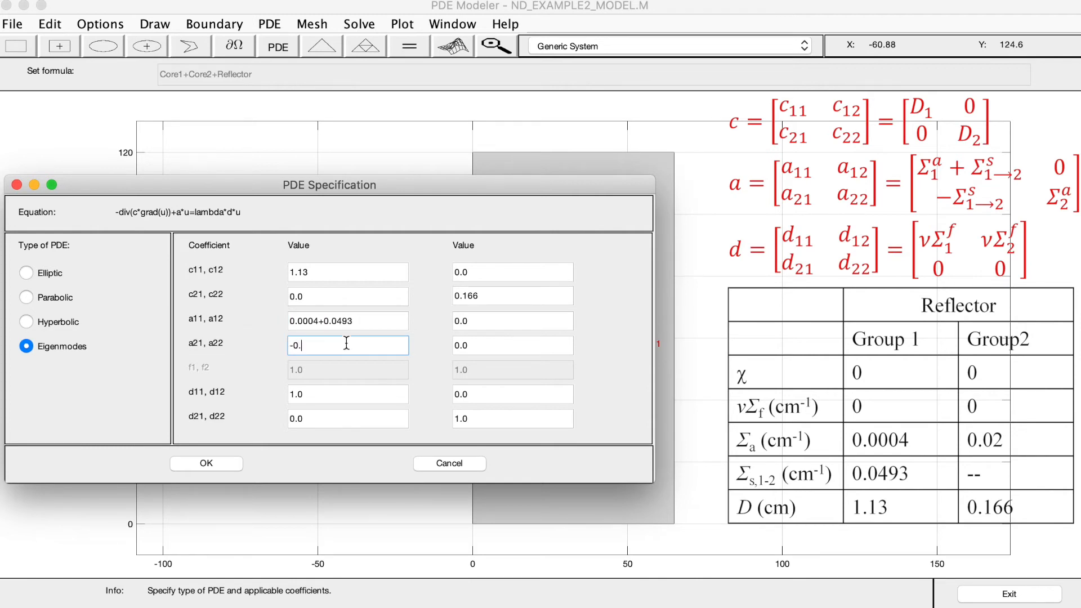
pyautogui.write('0493')
pyautogui.press('Tab')
pyautogui.write('0.02')
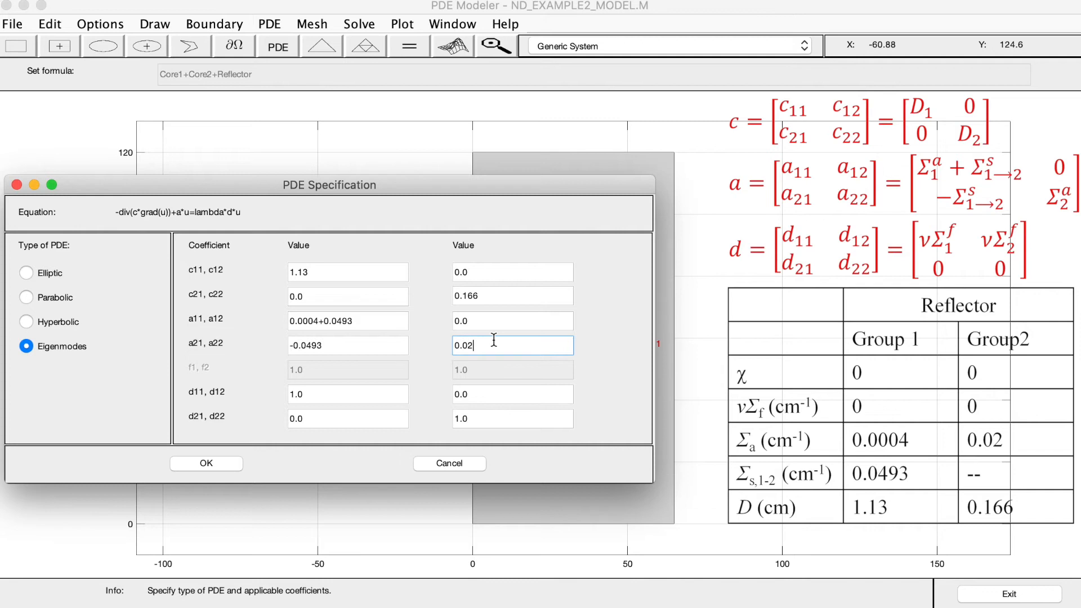
# Set d22 and d11 to 0 for the reflector subdomain and apply the PDE specification
pyautogui.click(485, 416)
pyautogui.write('0')
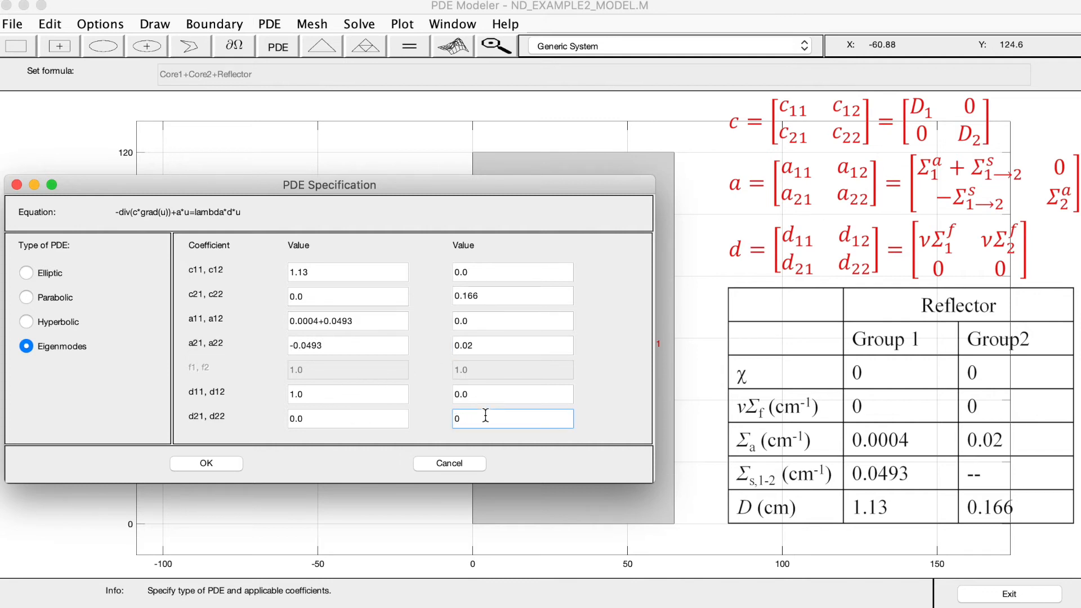
pyautogui.click(319, 394)
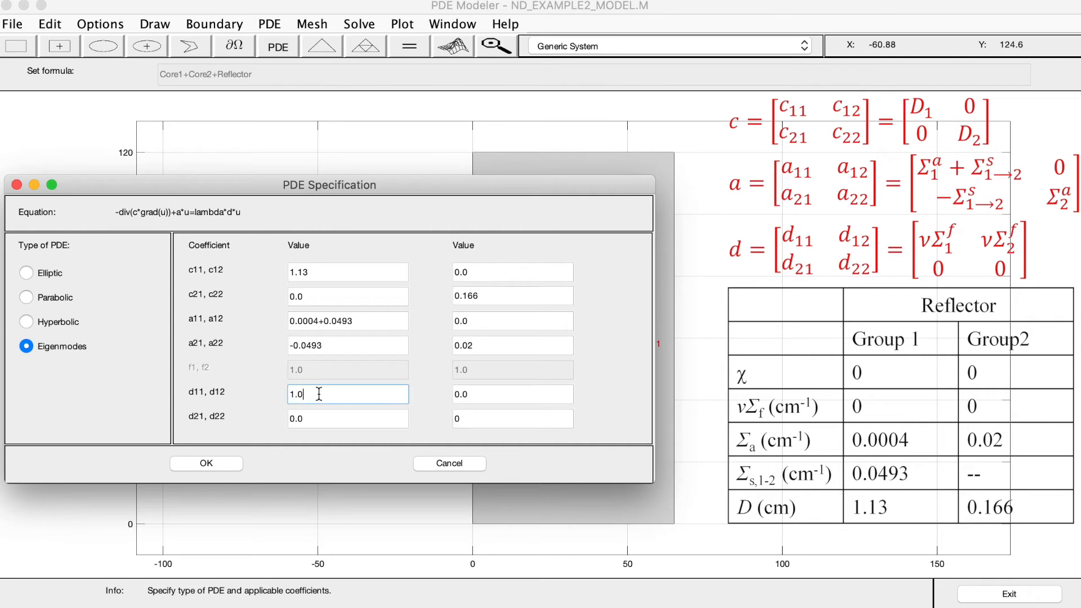
pyautogui.write('0')
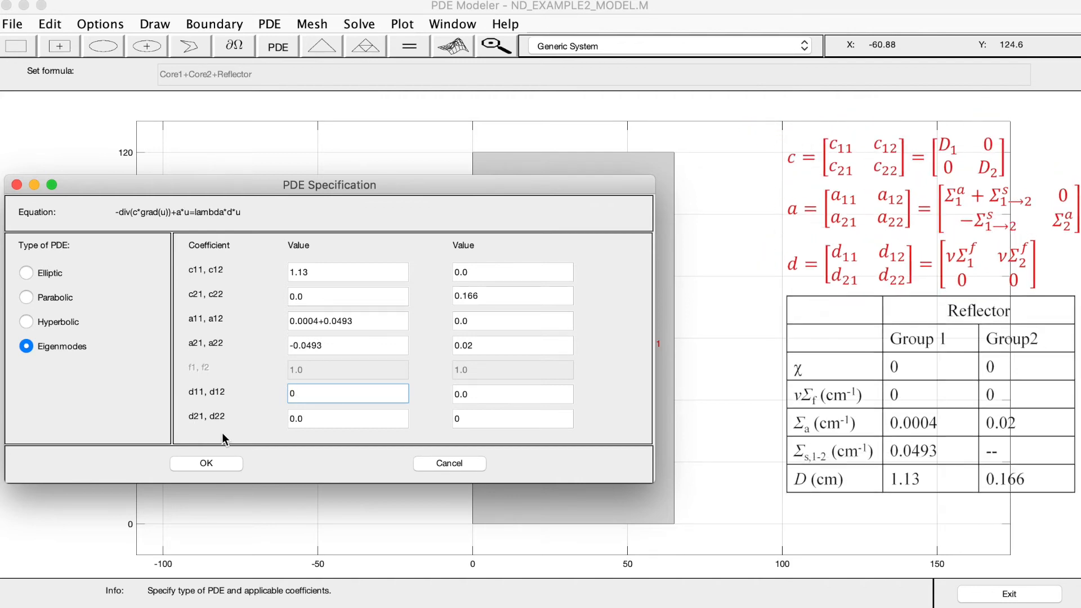
pyautogui.click(225, 459)
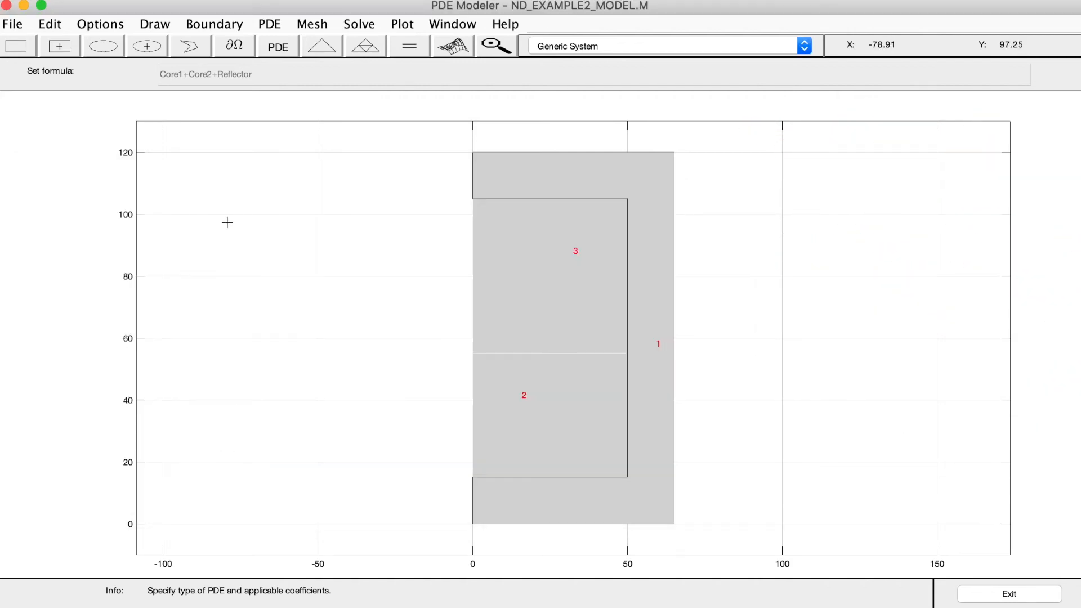
# Save the model and switch to boundary mode
pyautogui.click(22, 25)
pyautogui.click(25, 79)
pyautogui.click(231, 49)
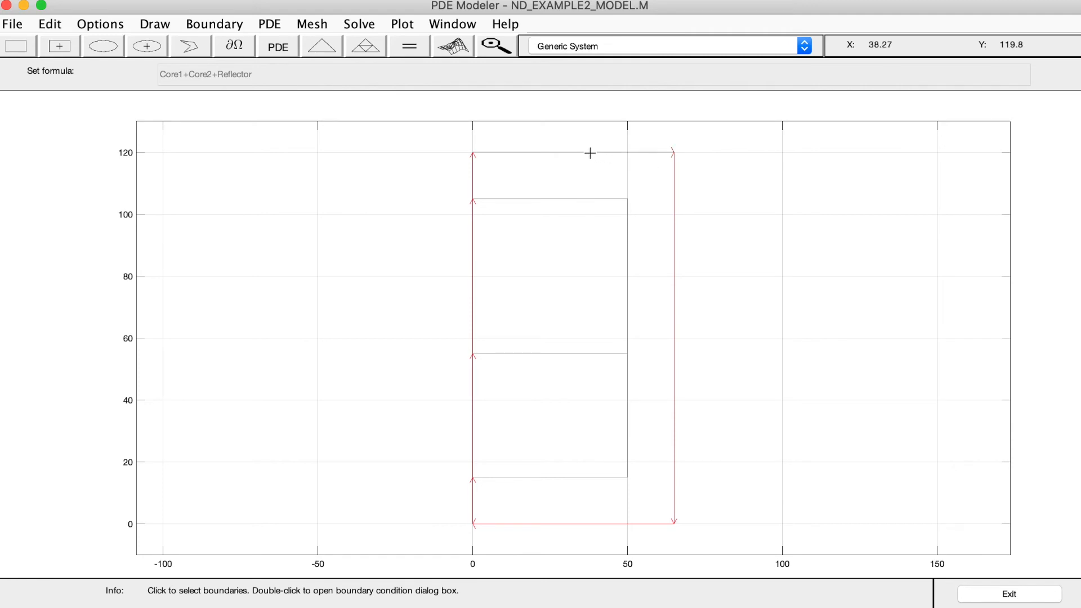
# Open the boundary condition for the reflector's upper, lower and right outer edges together and set the condition type to Neumann
pyautogui.keyDown('shift'); pyautogui.click(675, 171); pyautogui.keyUp('shift')
pyautogui.keyDown('shift'); pyautogui.click(552, 524); pyautogui.keyUp('shift')
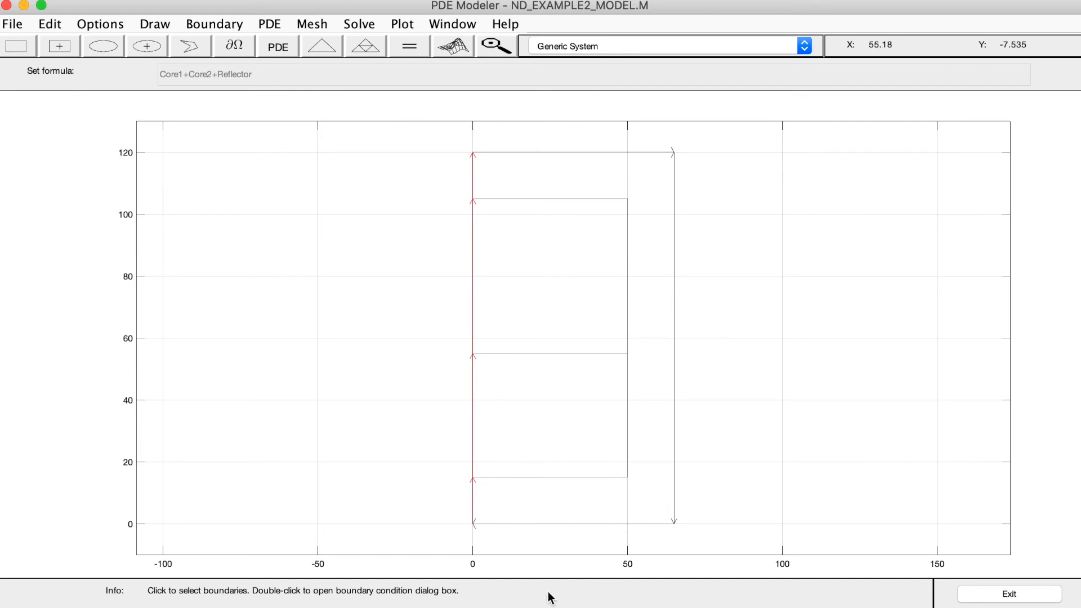
pyautogui.doubleClick(556, 152)
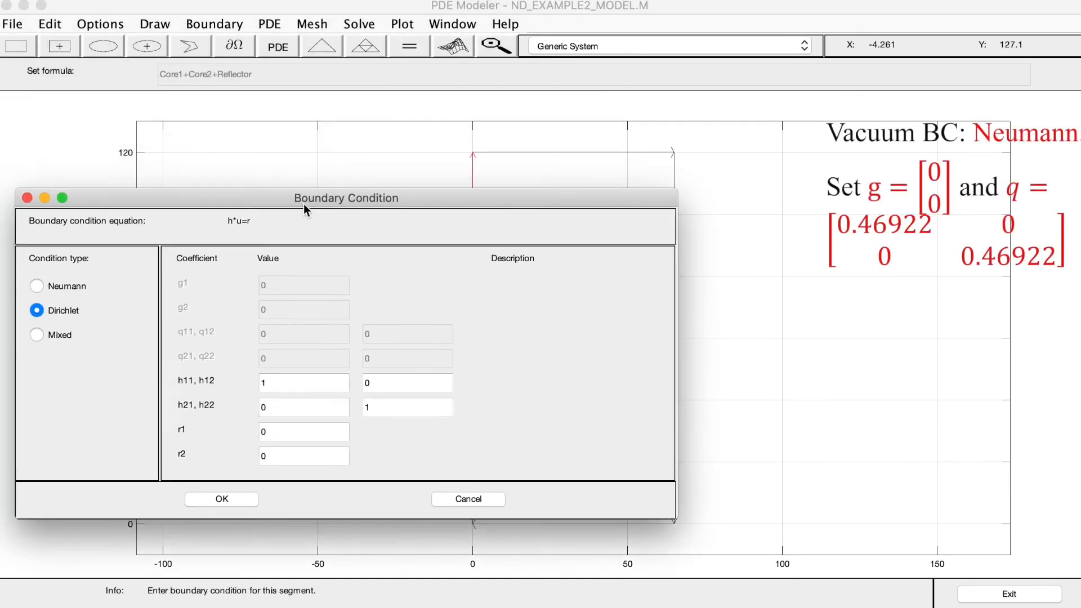
pyautogui.moveTo(303, 204); pyautogui.dragTo(323, 214)
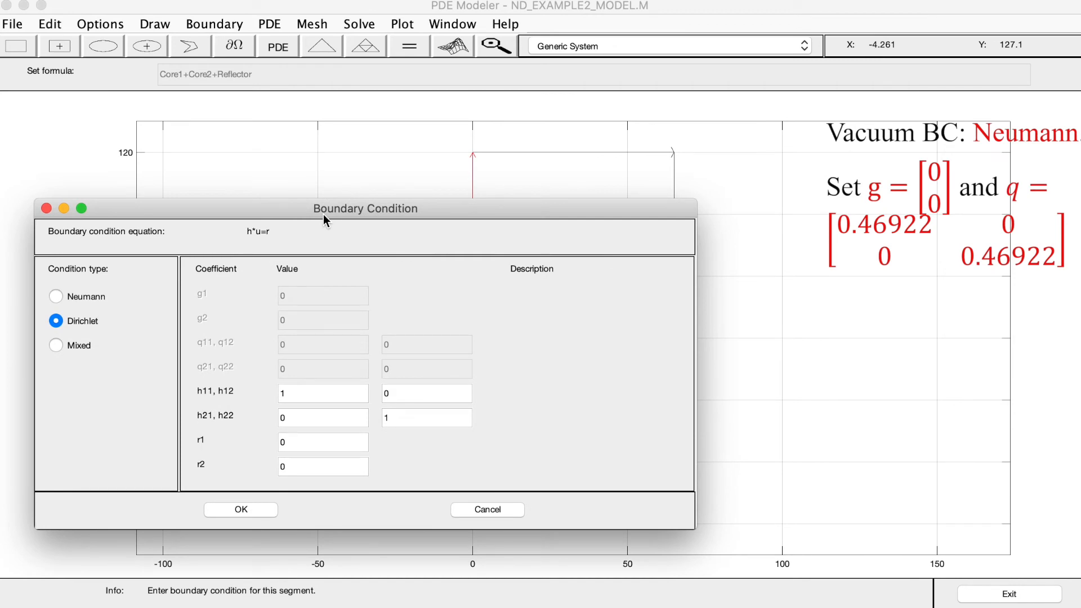
pyautogui.click(102, 298)
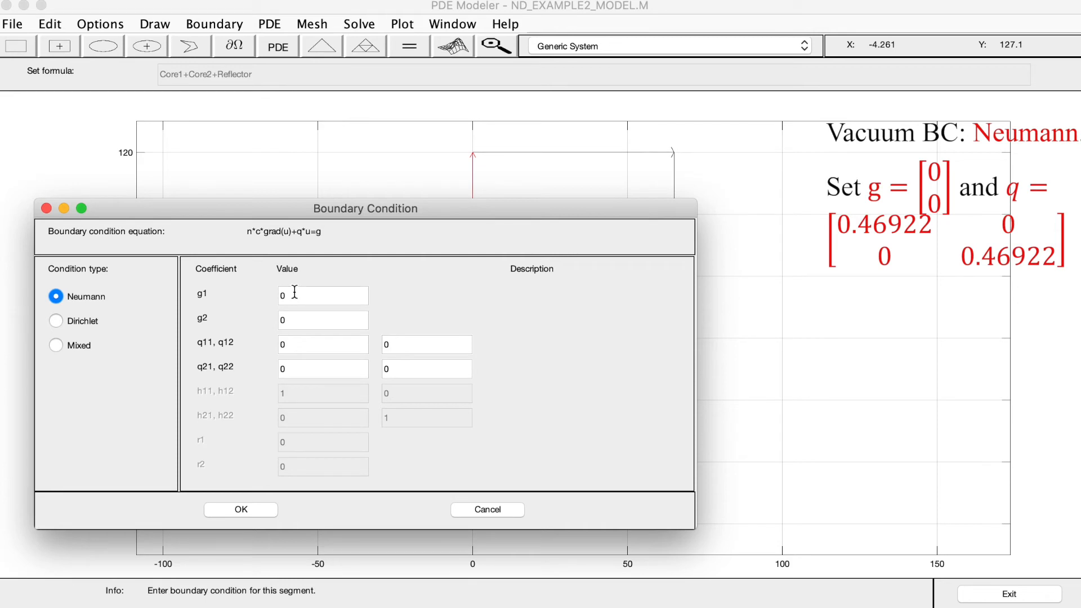
# Set q11 and q22 to 0.46922 in the Neumann condition for the reflector's outer edges and apply it
pyautogui.doubleClick(292, 346)
pyautogui.write('0.46922')
pyautogui.click(417, 368)
pyautogui.write('.46922')
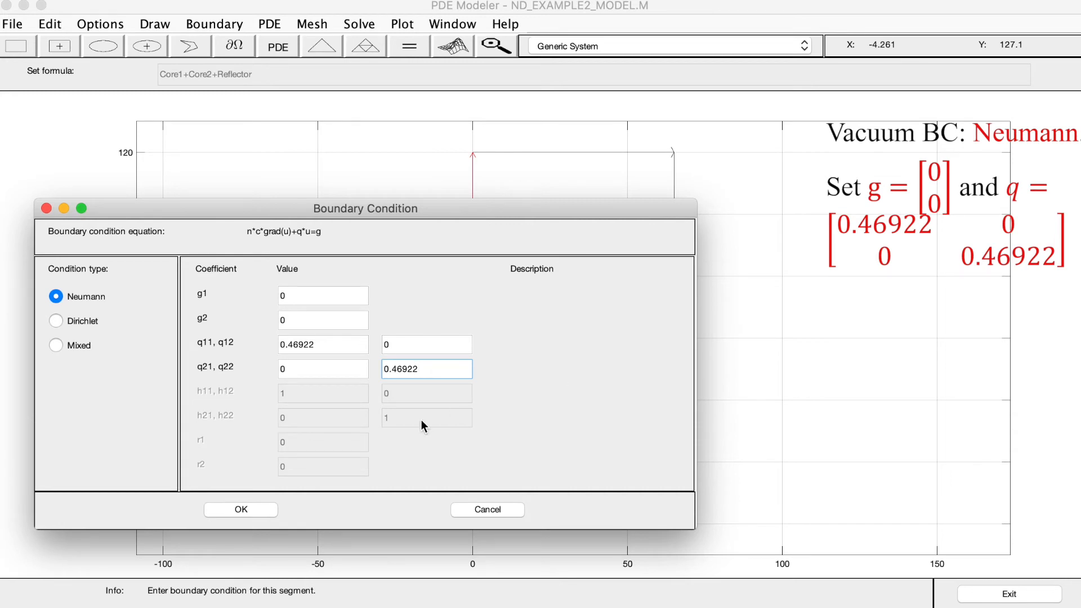
pyautogui.click(233, 509)
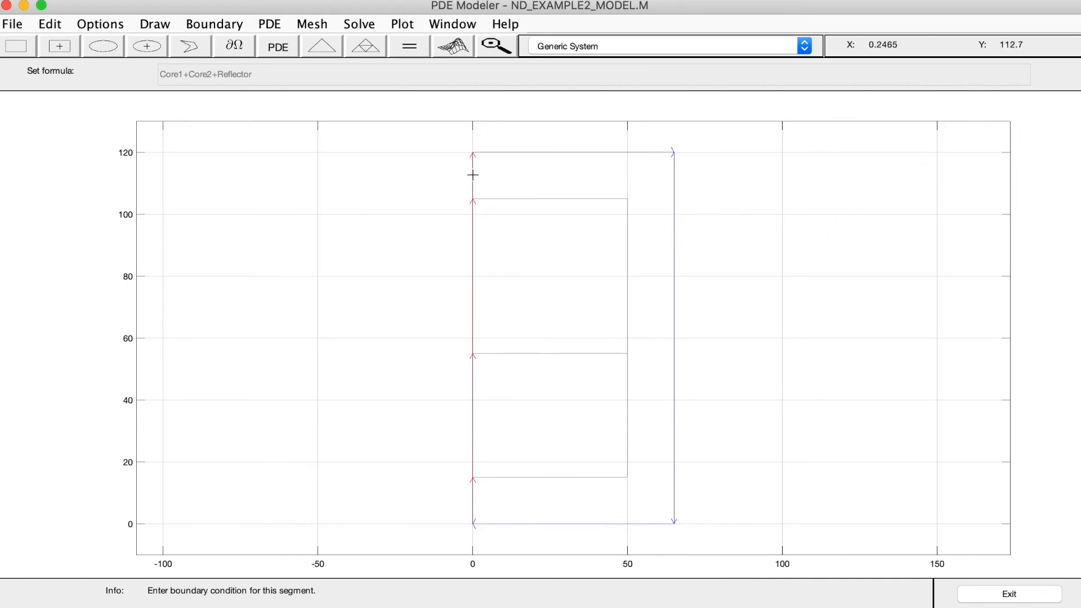
# Apply a Neumann condition with all g and q coefficients at 0 to the boundary edges along the x = 0 symmetry line
pyautogui.keyDown('shift'); pyautogui.click(474, 270); pyautogui.keyUp('shift')
pyautogui.keyDown('shift'); pyautogui.click(472, 506); pyautogui.keyUp('shift')
pyautogui.doubleClick(472, 510)
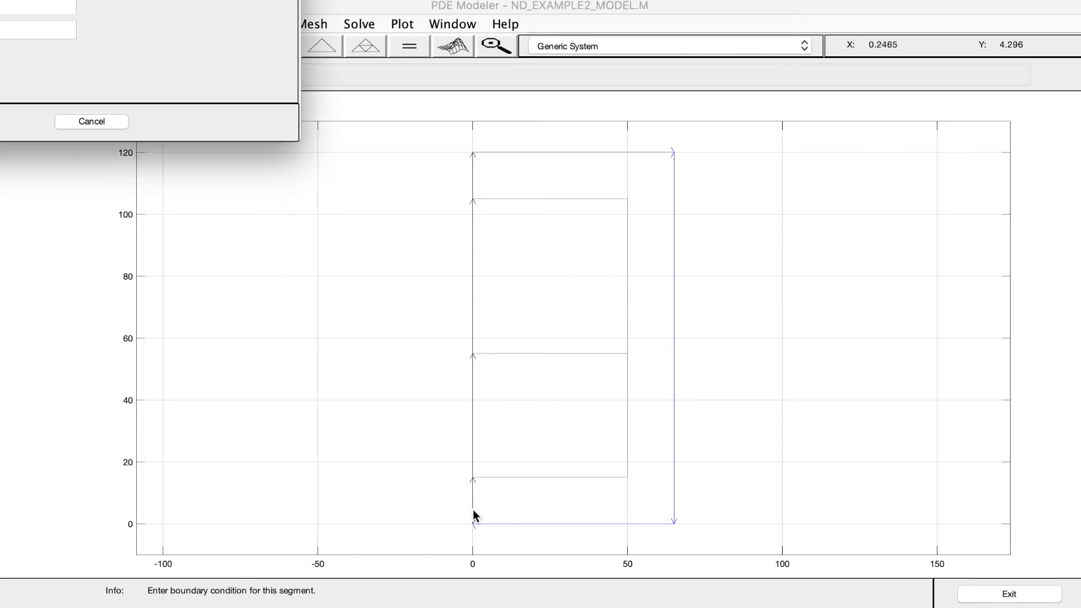
pyautogui.moveTo(22, 0); pyautogui.dragTo(397, 233)
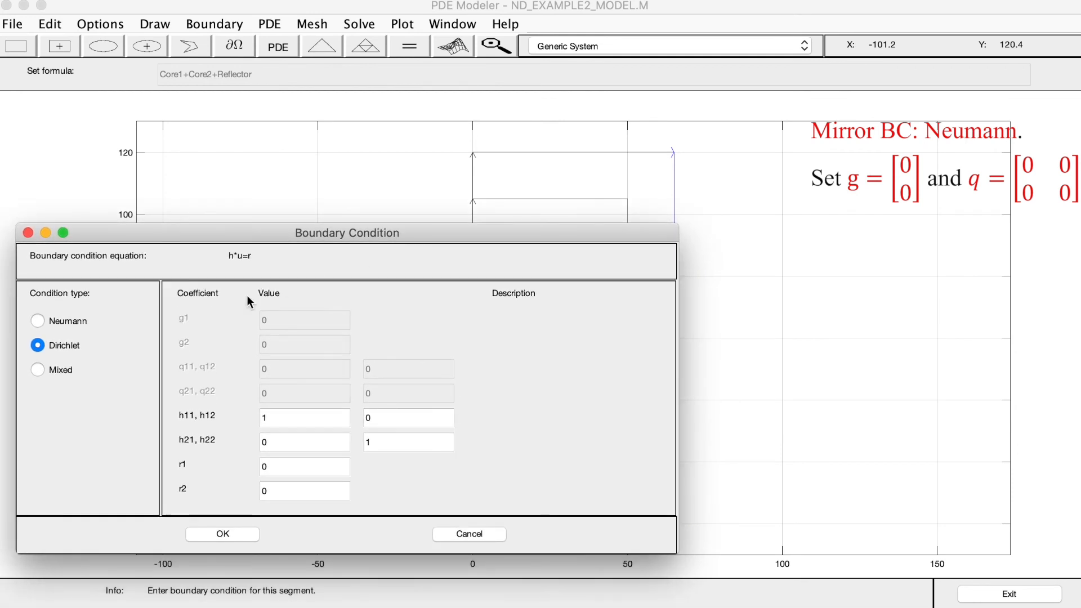
pyautogui.click(76, 324)
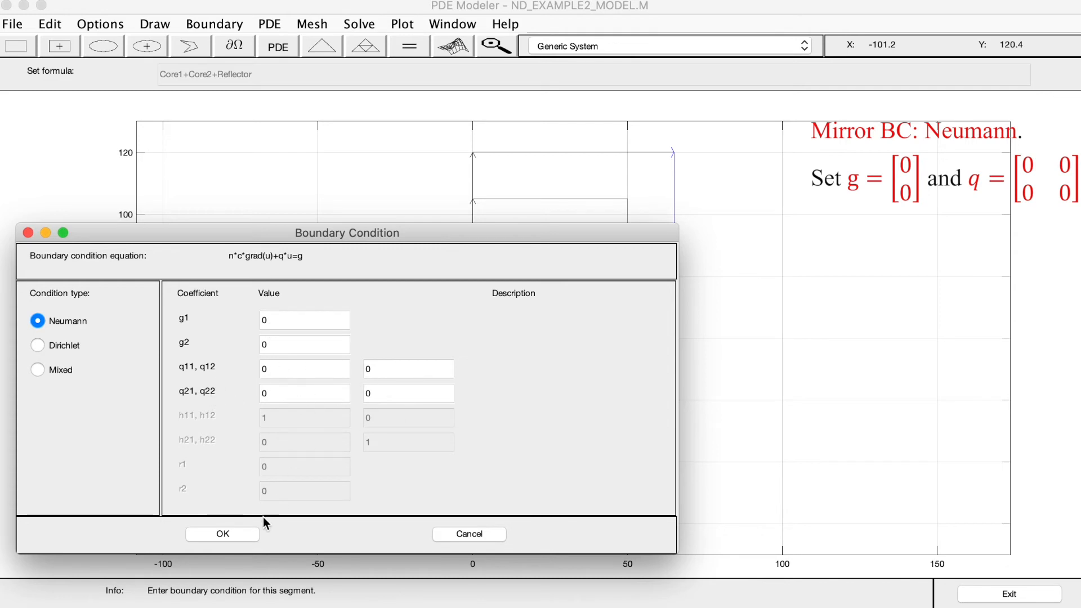
pyautogui.click(223, 538)
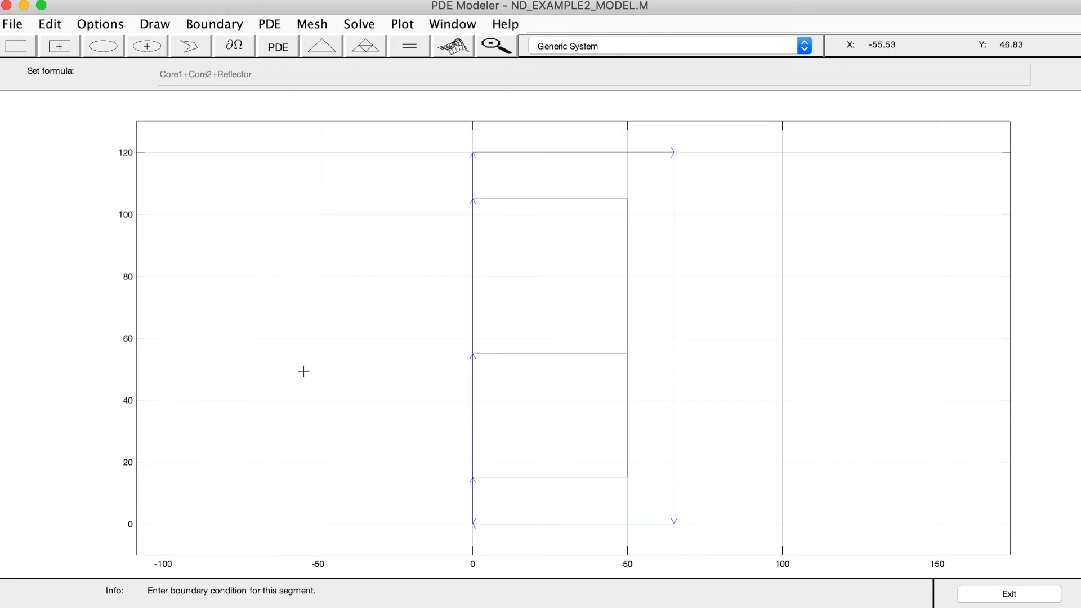
# Initialize the mesh, set the maximum edge size to 5 and initialize the mesh again
pyautogui.click(322, 41)
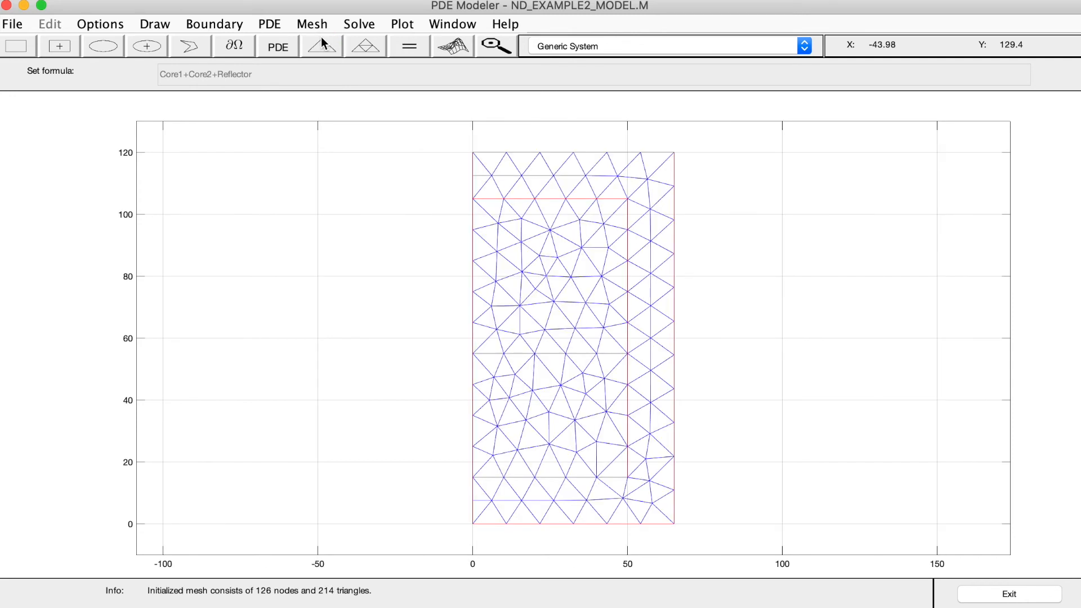
pyautogui.click(305, 25)
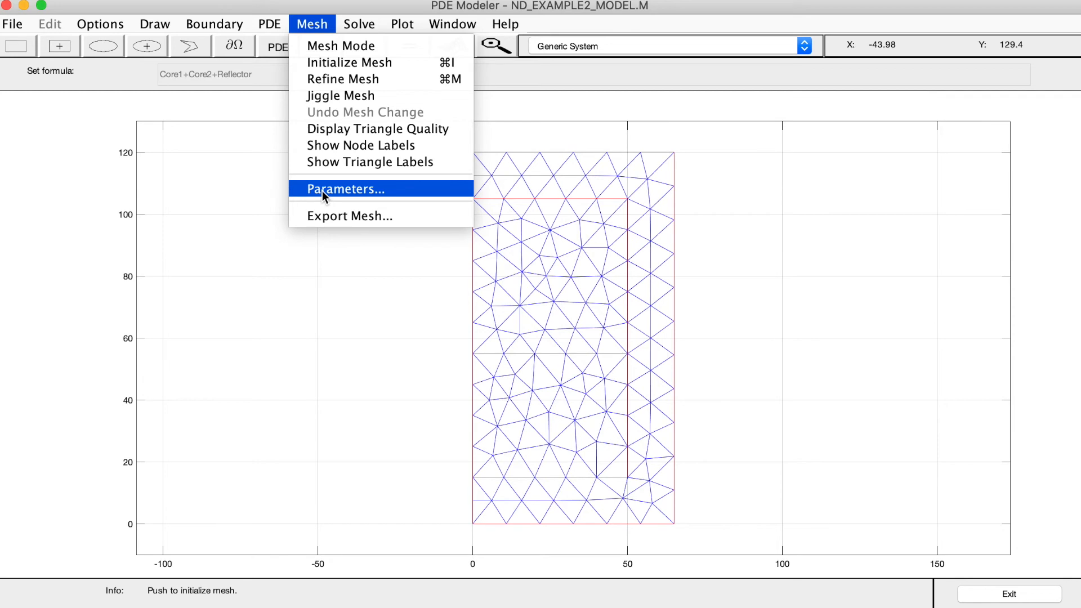
pyautogui.click(301, 191)
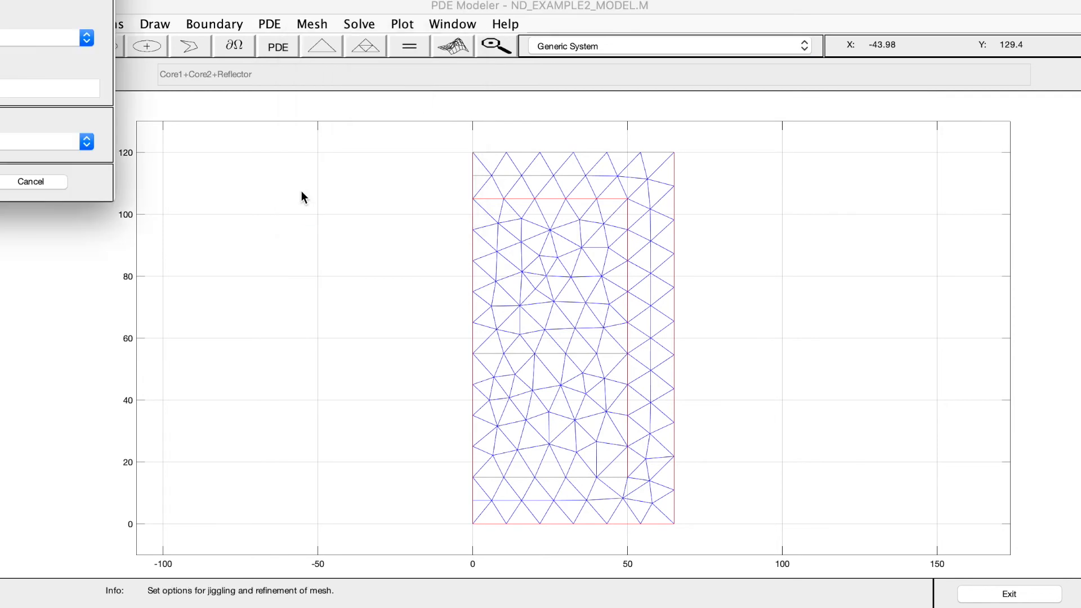
pyautogui.moveTo(122, 0); pyautogui.dragTo(295, 112)
pyautogui.click(225, 193)
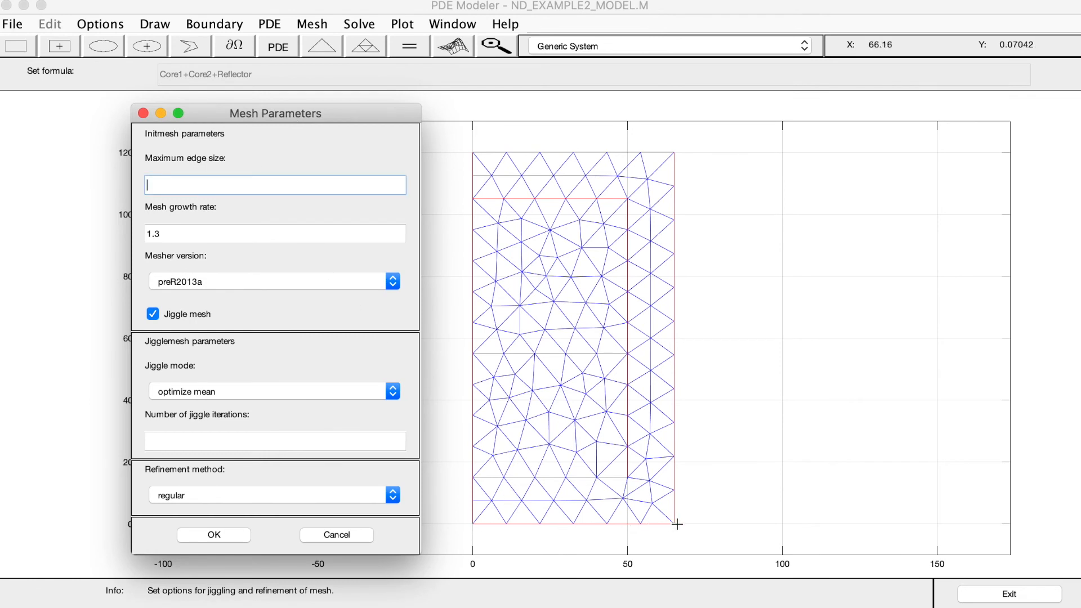
pyautogui.write('5')
pyautogui.click(213, 535)
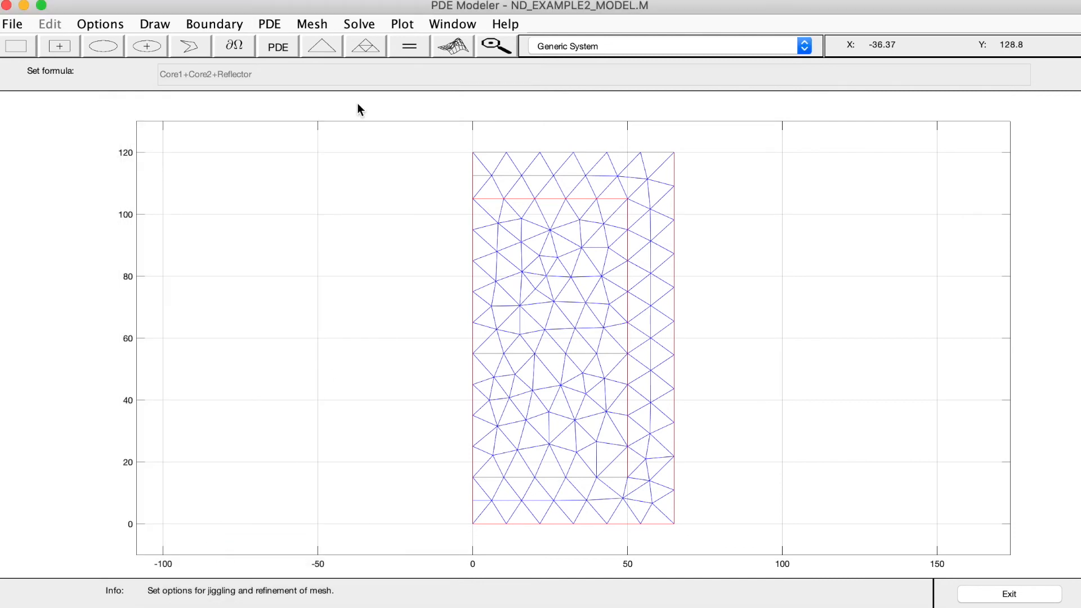
pyautogui.click(323, 52)
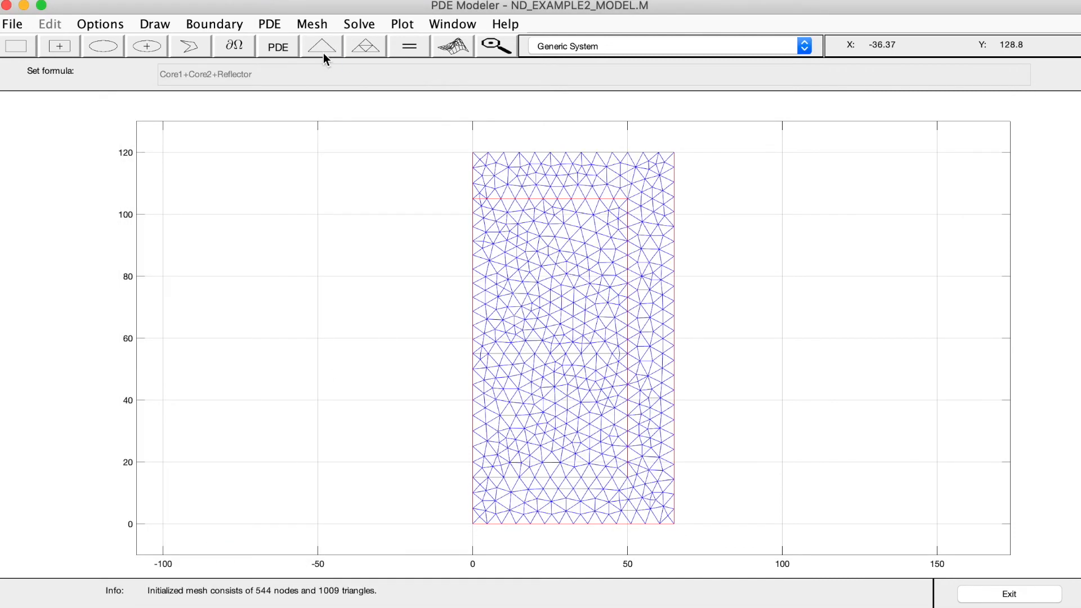
# Set the maximum mesh edge size to 1 and reinitialize the mesh
pyautogui.click(316, 28)
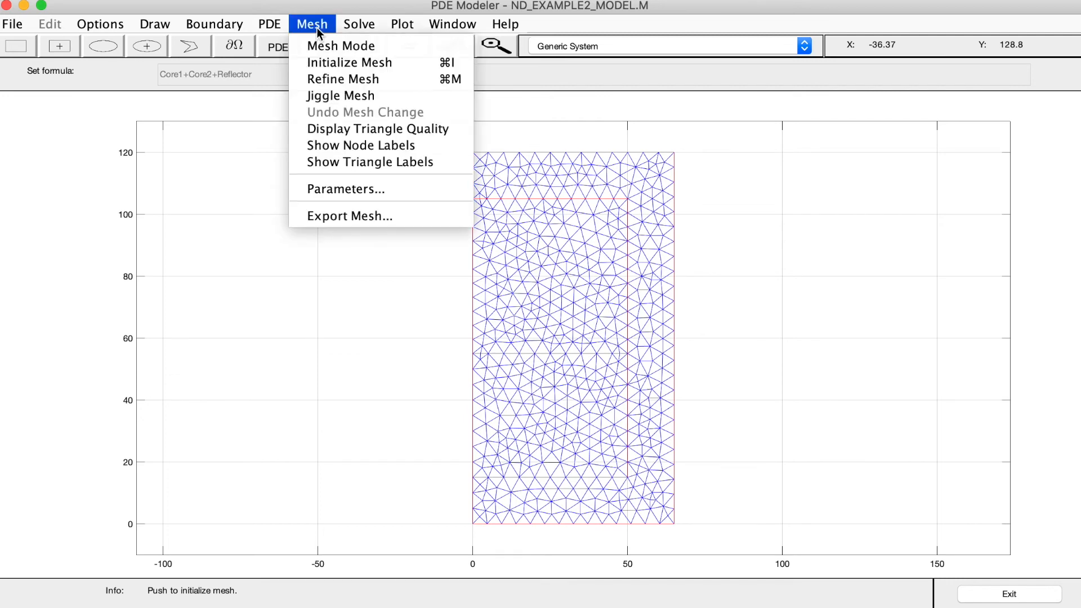
pyautogui.click(327, 193)
pyautogui.moveTo(0, 0); pyautogui.dragTo(243, 102)
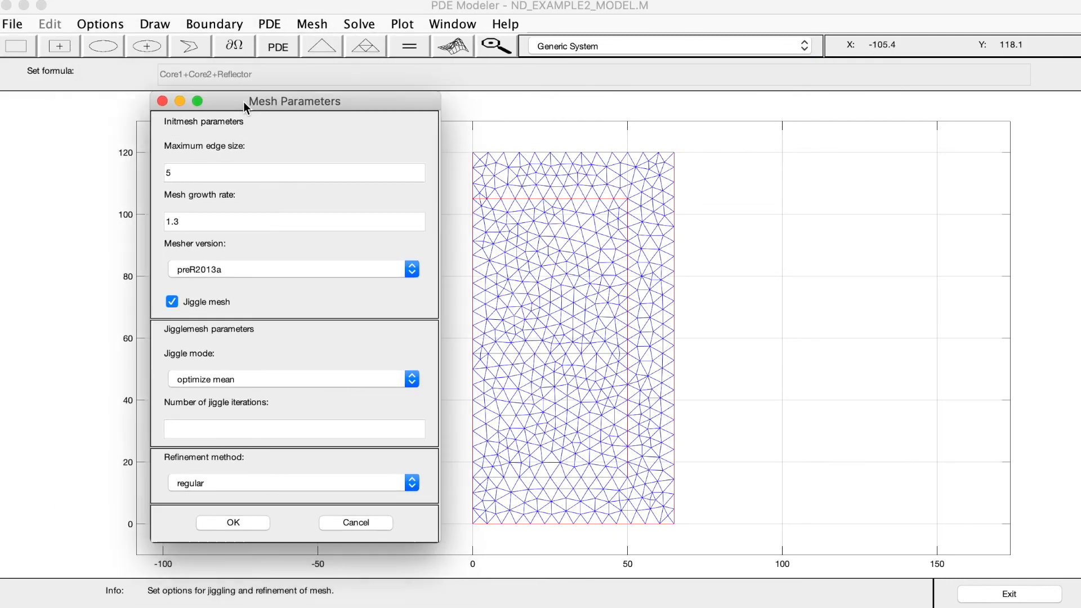
pyautogui.doubleClick(198, 178)
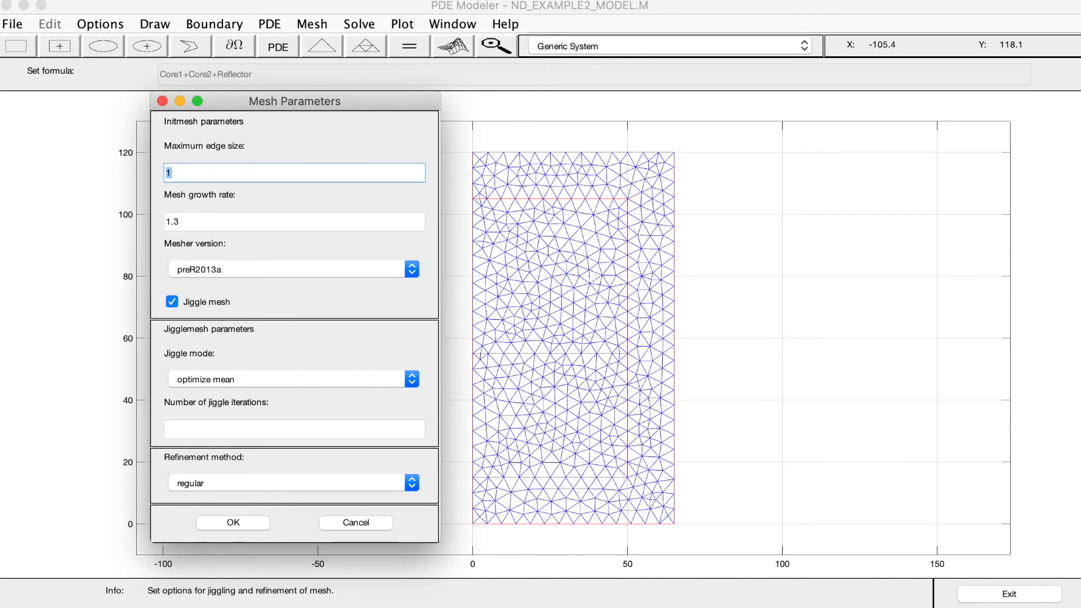
pyautogui.click(241, 524)
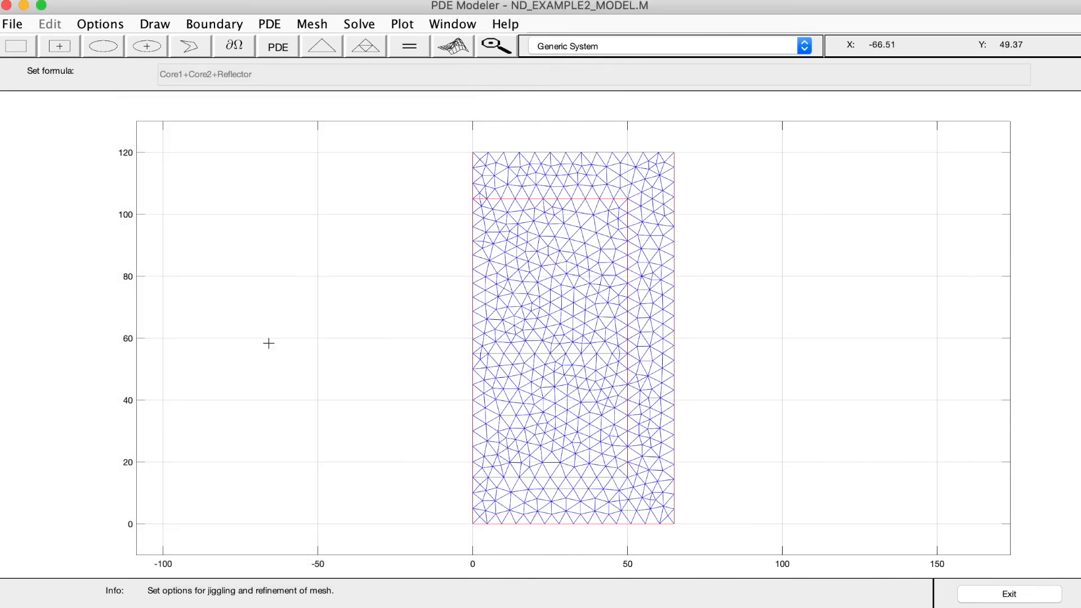
pyautogui.click(313, 47)
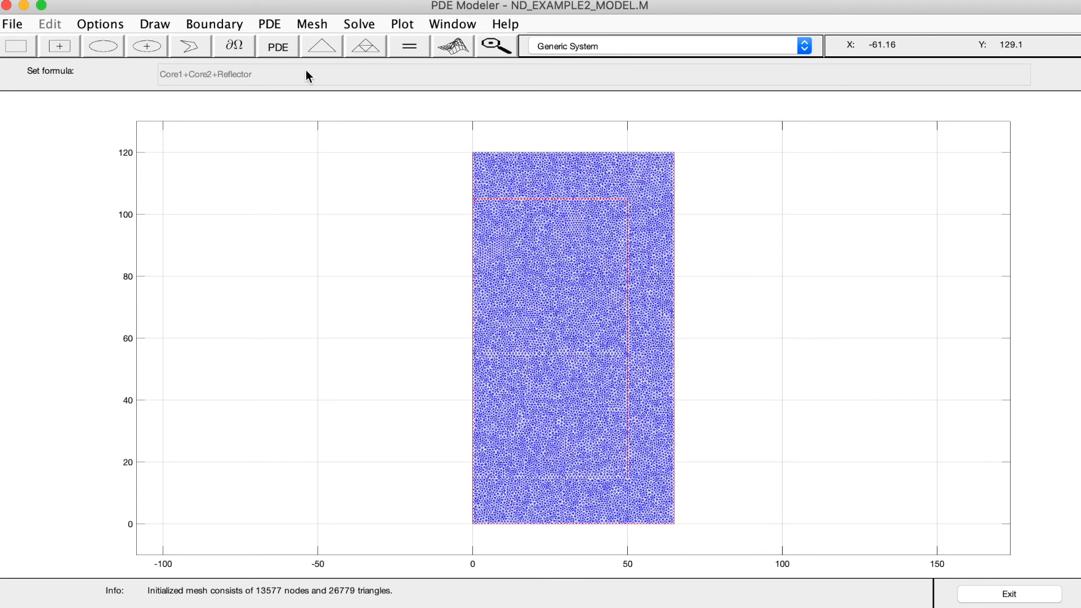
# Set the eigenvalue search range to [0 2] and solve the PDE
pyautogui.click(359, 25)
pyautogui.click(359, 25)
pyautogui.click(359, 24)
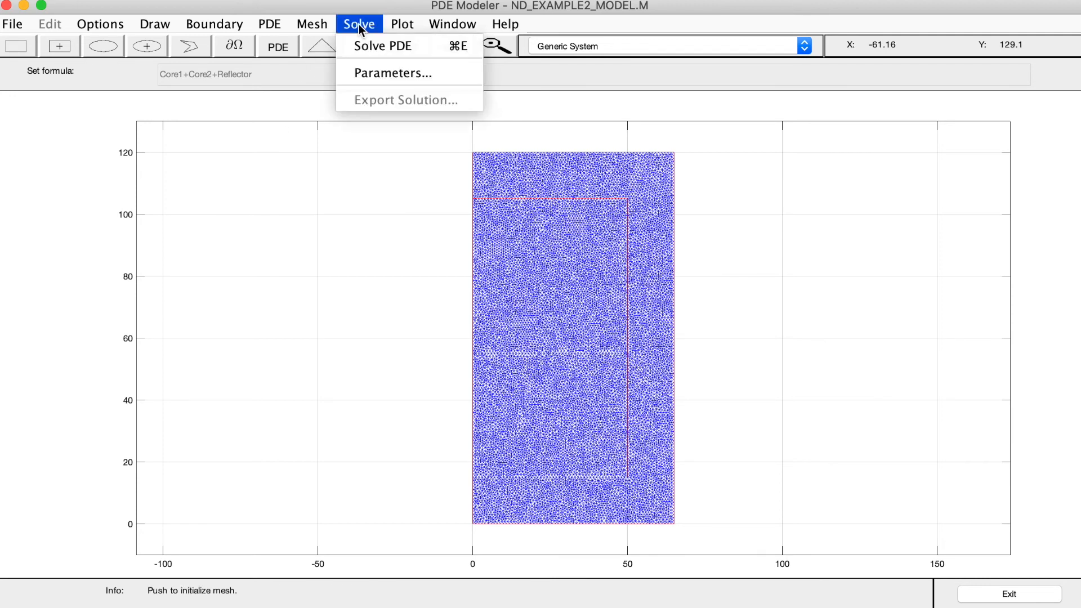
pyautogui.click(361, 79)
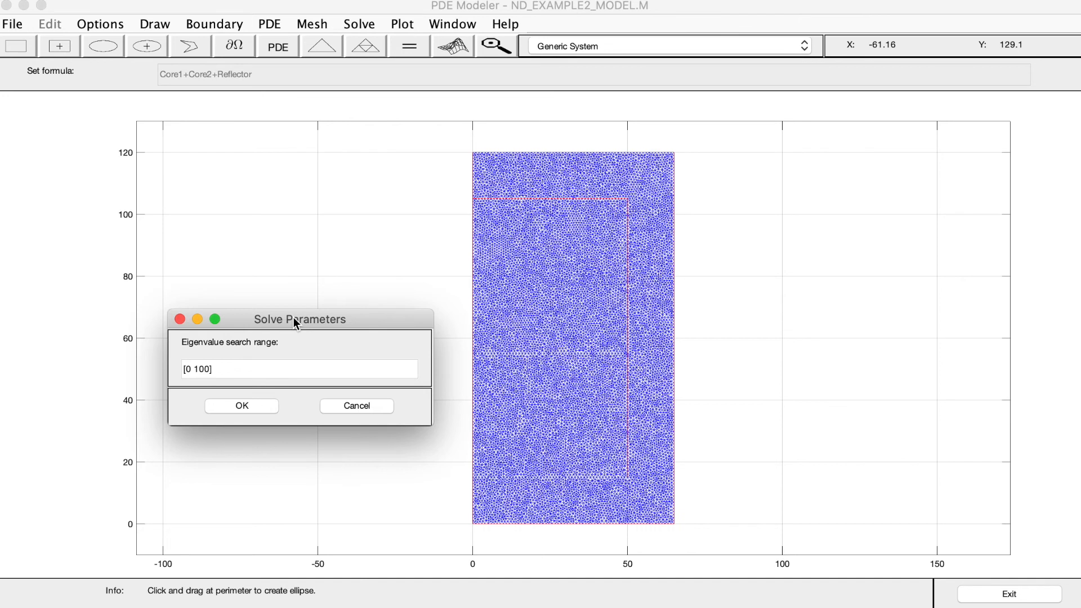
pyautogui.doubleClick(204, 369)
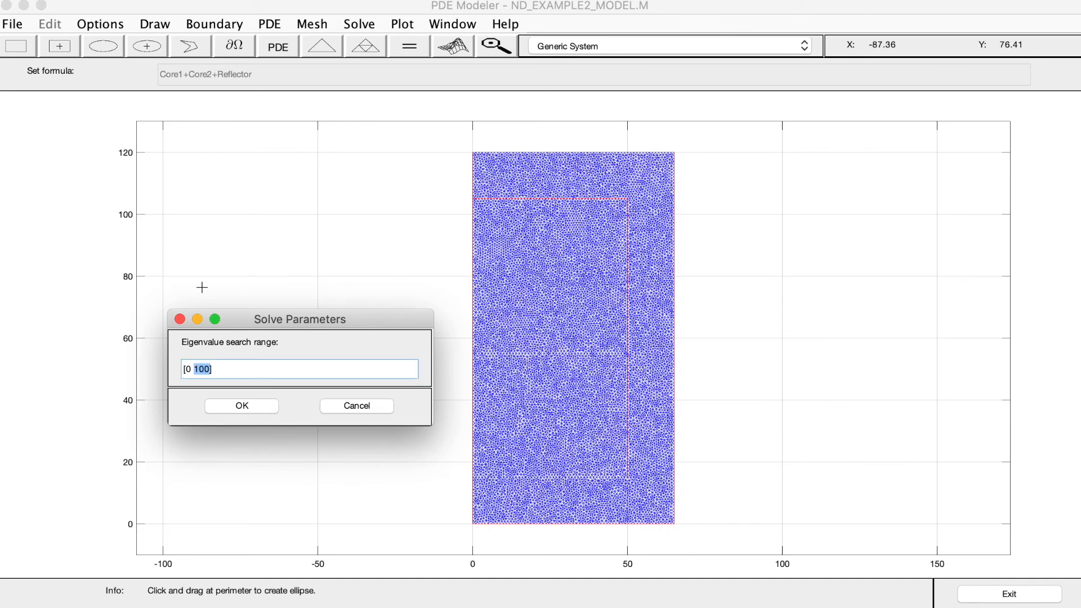
pyautogui.write('2')
pyautogui.click(219, 407)
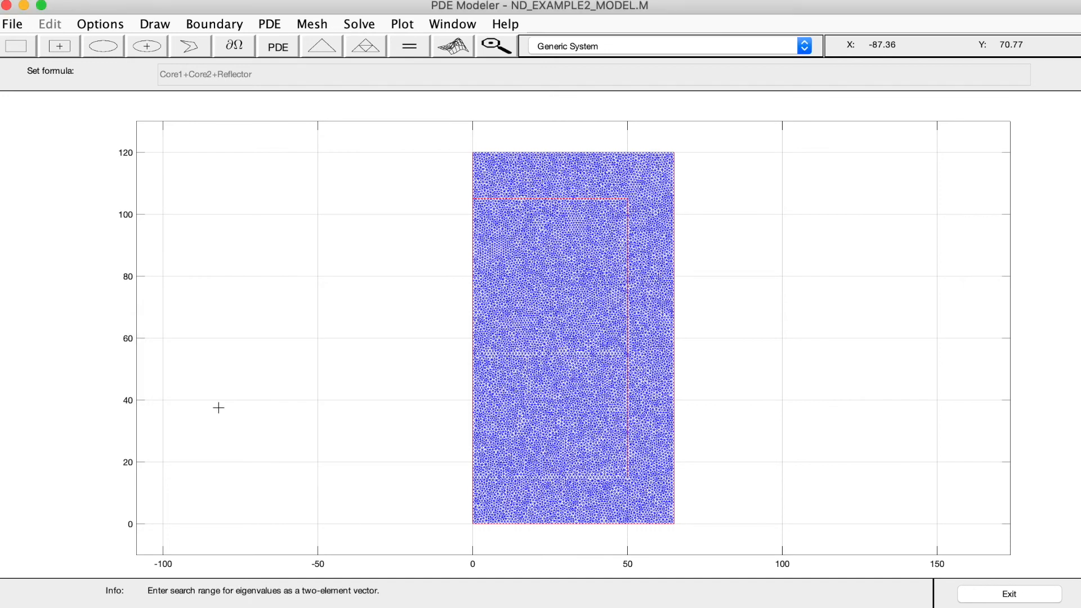
pyautogui.click(412, 51)
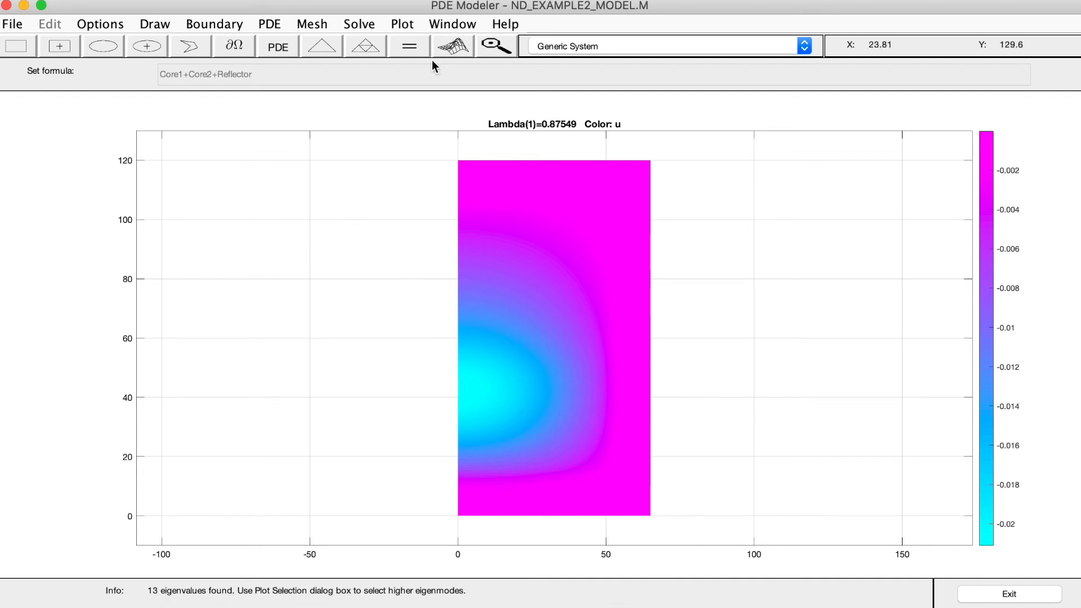
# Narrow the eigenvalue search range to [0 1] and solve the PDE again
pyautogui.click(359, 25)
pyautogui.click(360, 69)
pyautogui.moveTo(29, 0); pyautogui.dragTo(373, 279)
pyautogui.click(211, 337)
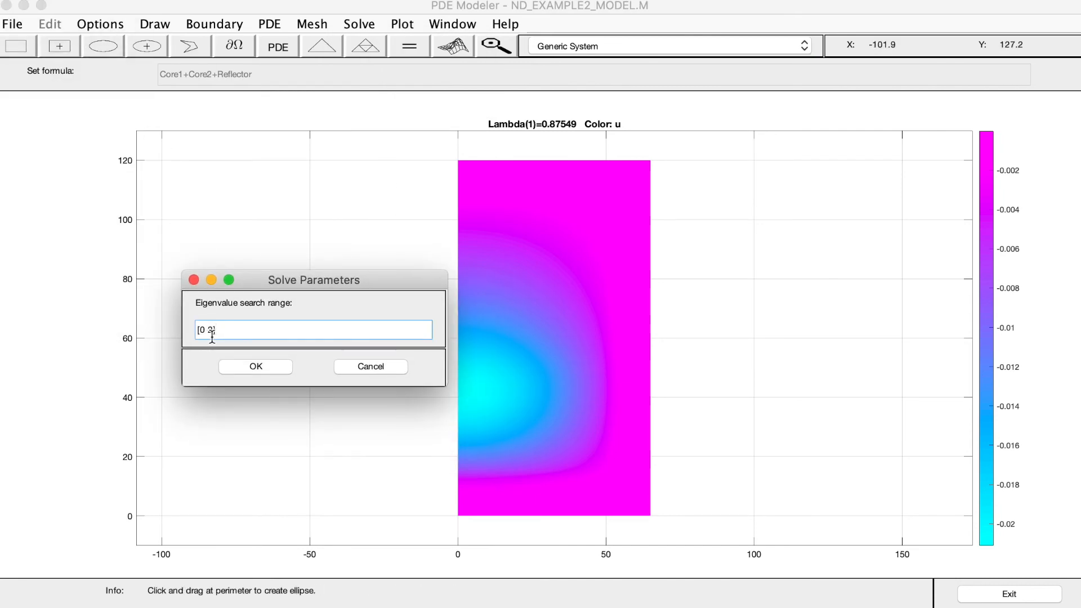
pyautogui.press('BackSpace')
pyautogui.write('1')
pyautogui.click(242, 367)
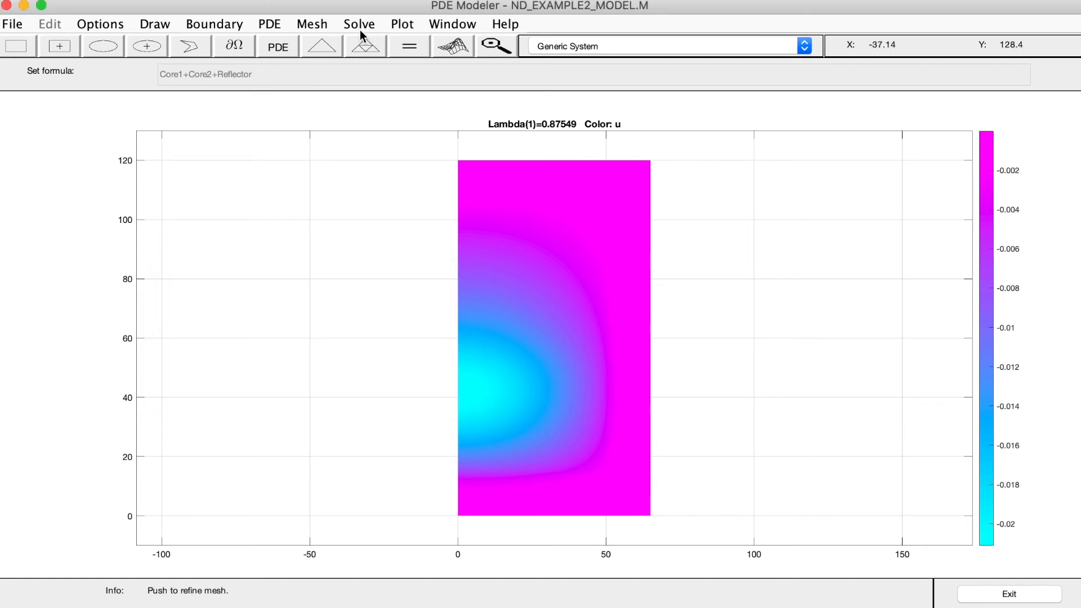
pyautogui.click(409, 46)
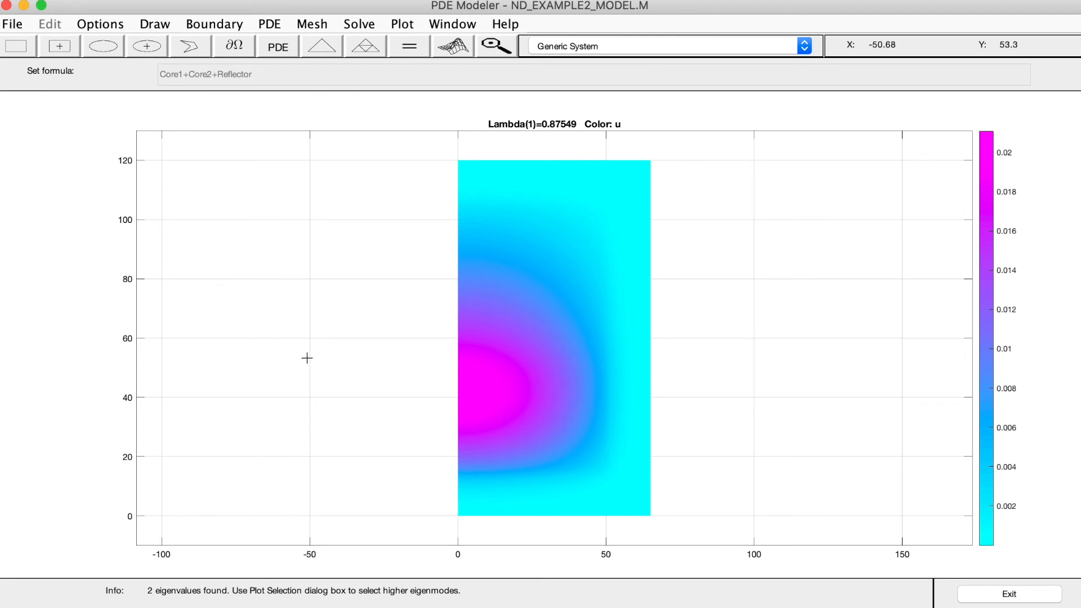
# Restore the eigenvalue search range to [0 2] and re-solve the PDE
pyautogui.click(364, 22)
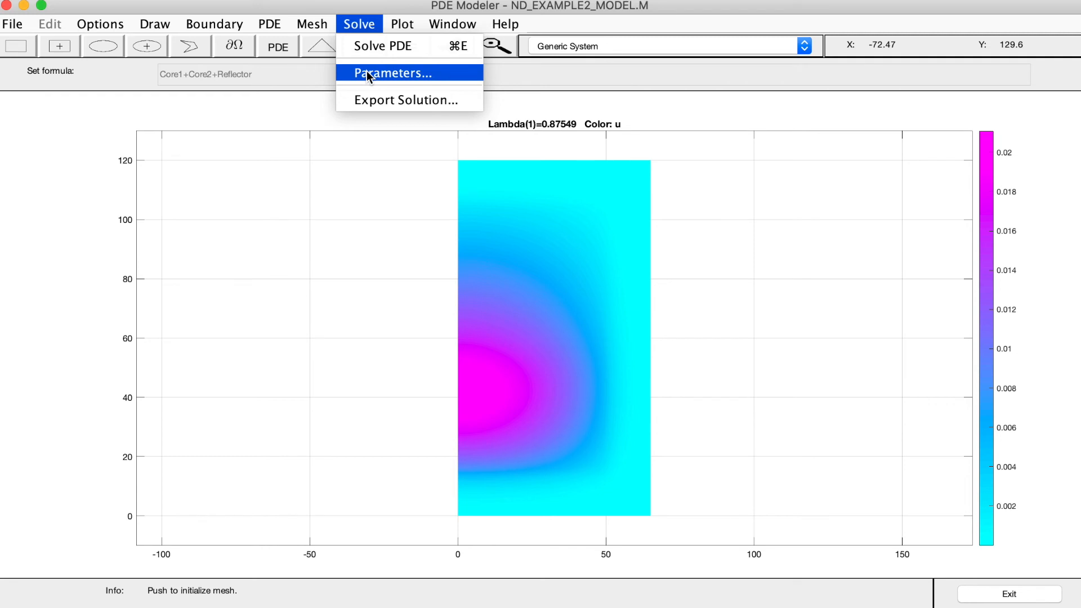
pyautogui.click(366, 72)
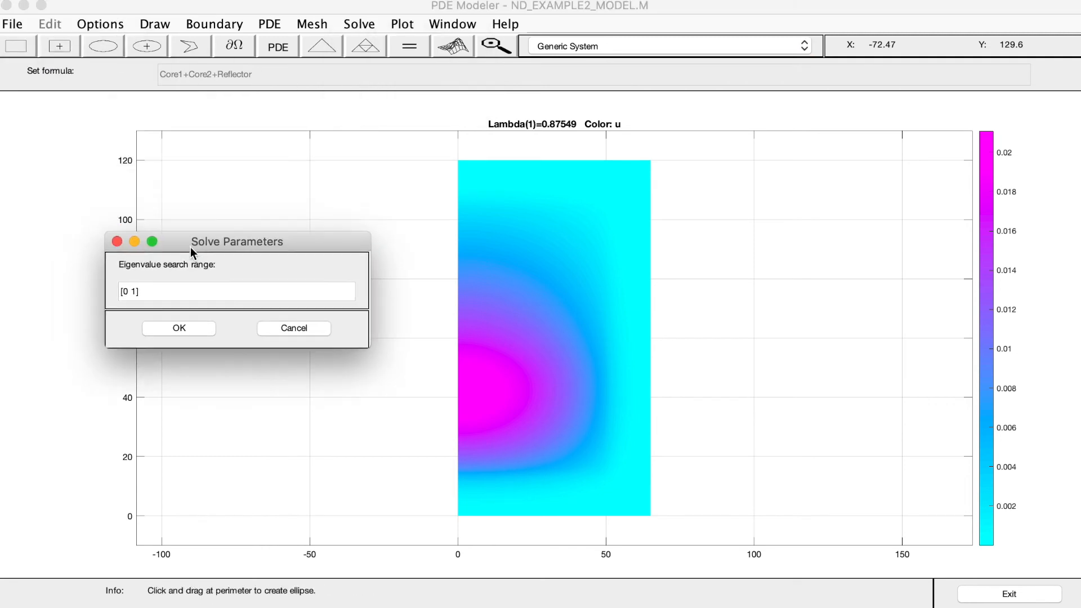
pyautogui.click(156, 337)
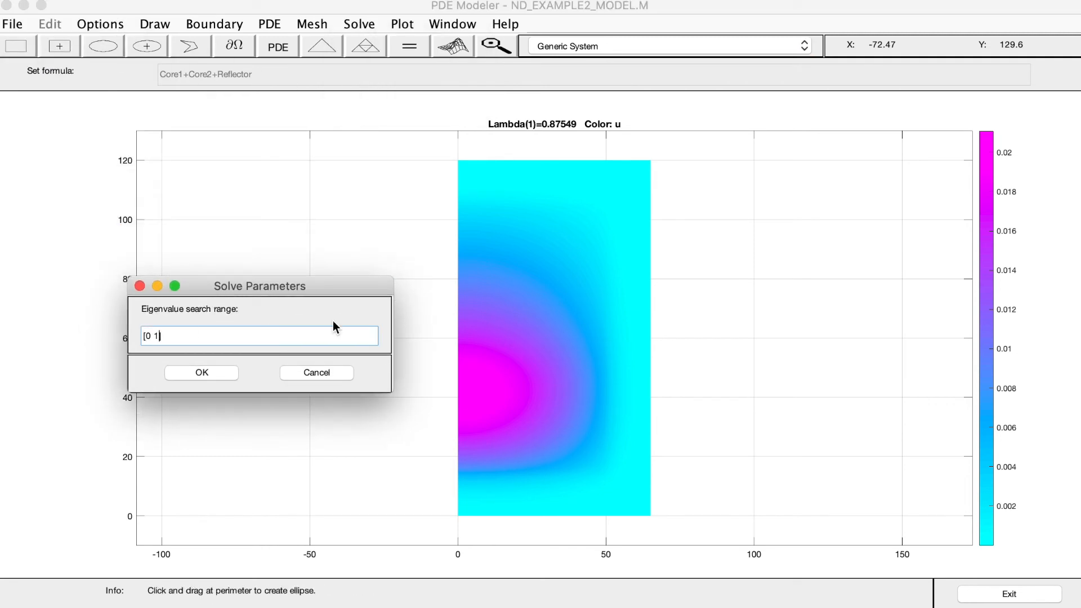
pyautogui.press('BackSpace')
pyautogui.write('2')
pyautogui.click(212, 374)
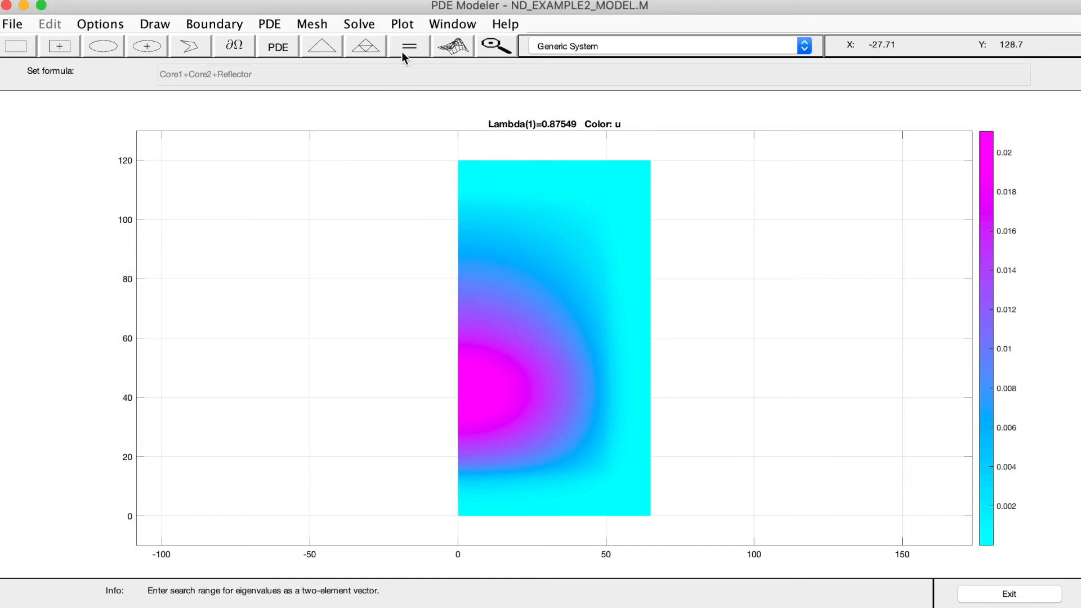
pyautogui.click(404, 49)
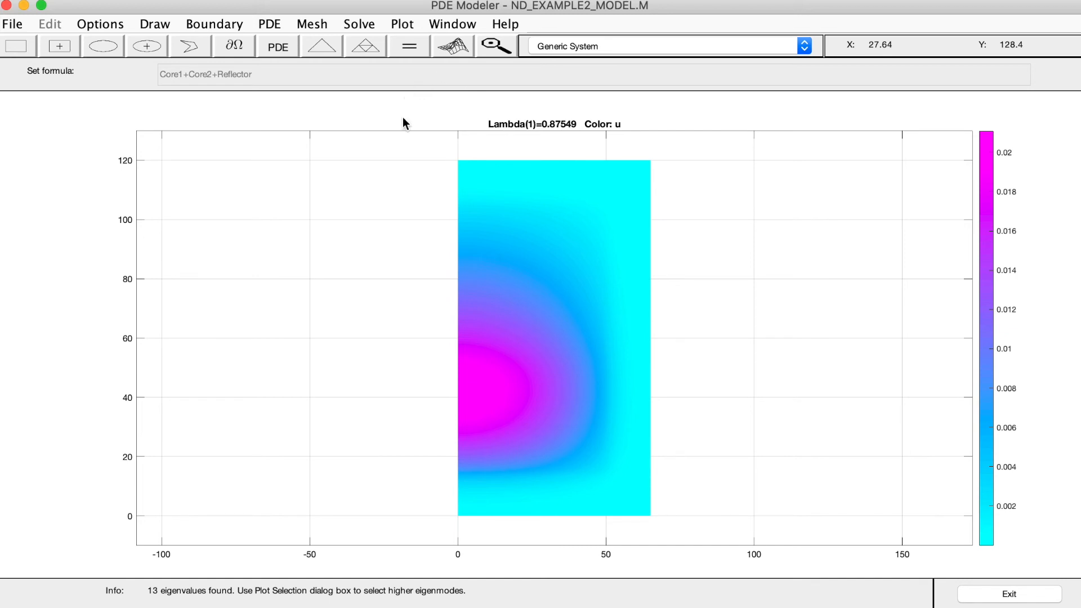
# Change the solution plot's colormap to jet and replot the color plot of u
pyautogui.click(445, 49)
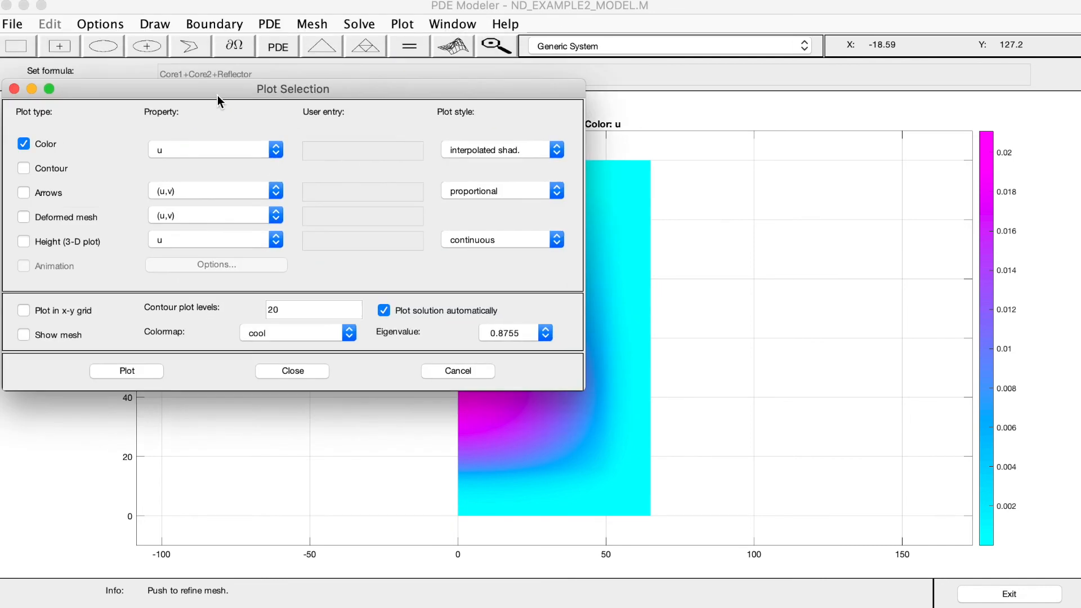
pyautogui.moveTo(221, 96); pyautogui.dragTo(243, 126)
pyautogui.click(311, 364)
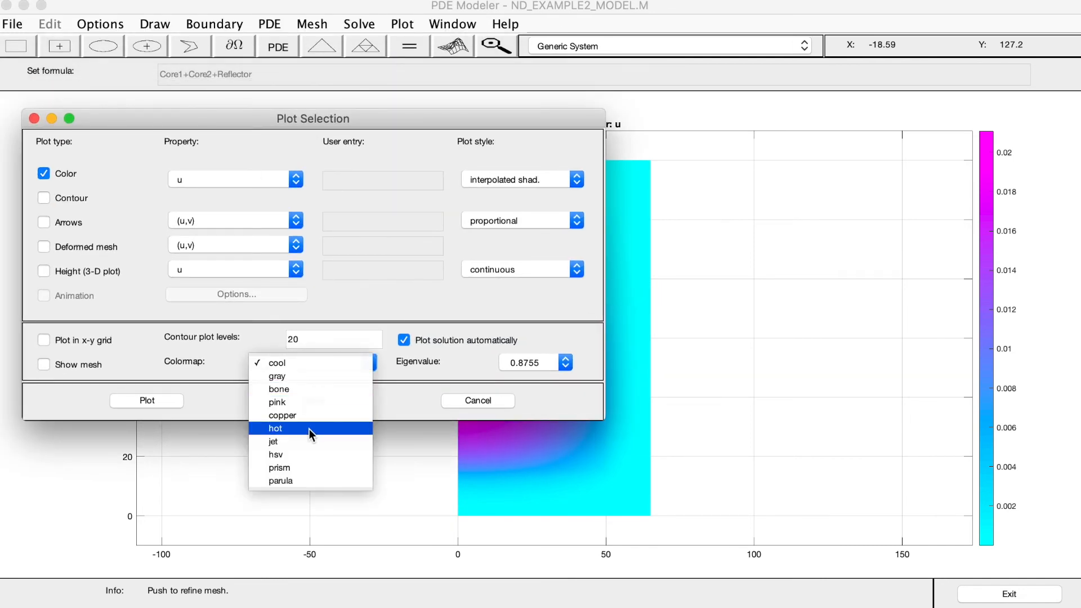
pyautogui.click(299, 442)
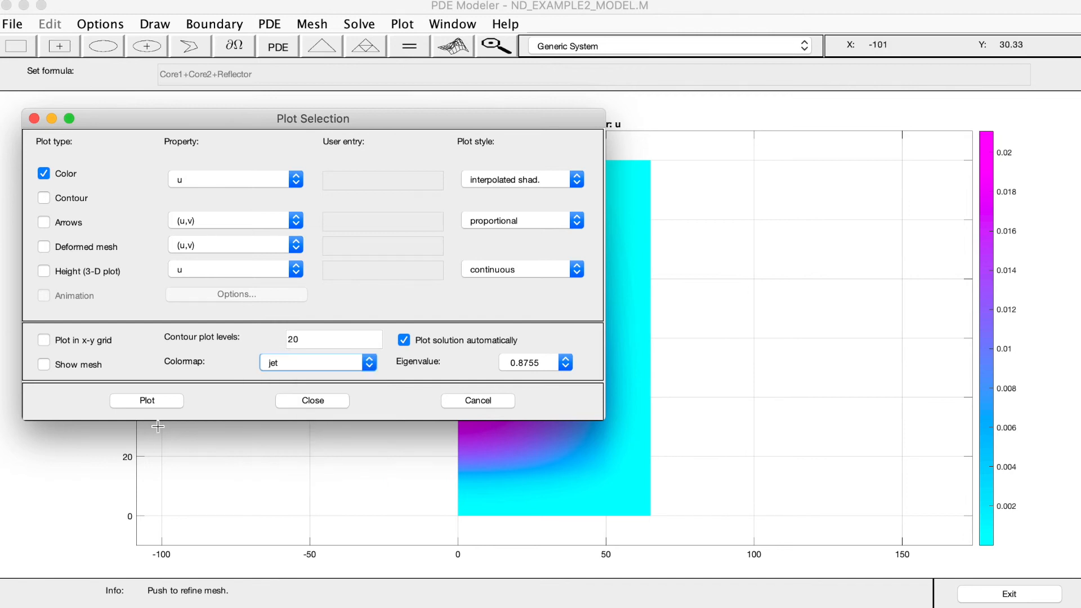
pyautogui.click(145, 402)
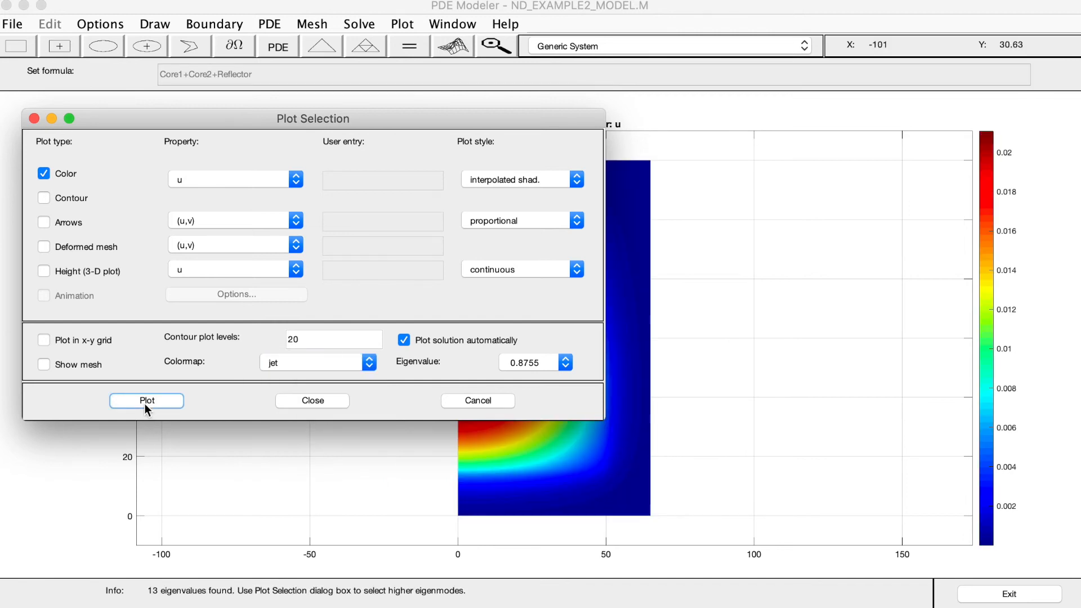
pyautogui.moveTo(386, 128); pyautogui.dragTo(444, 167)
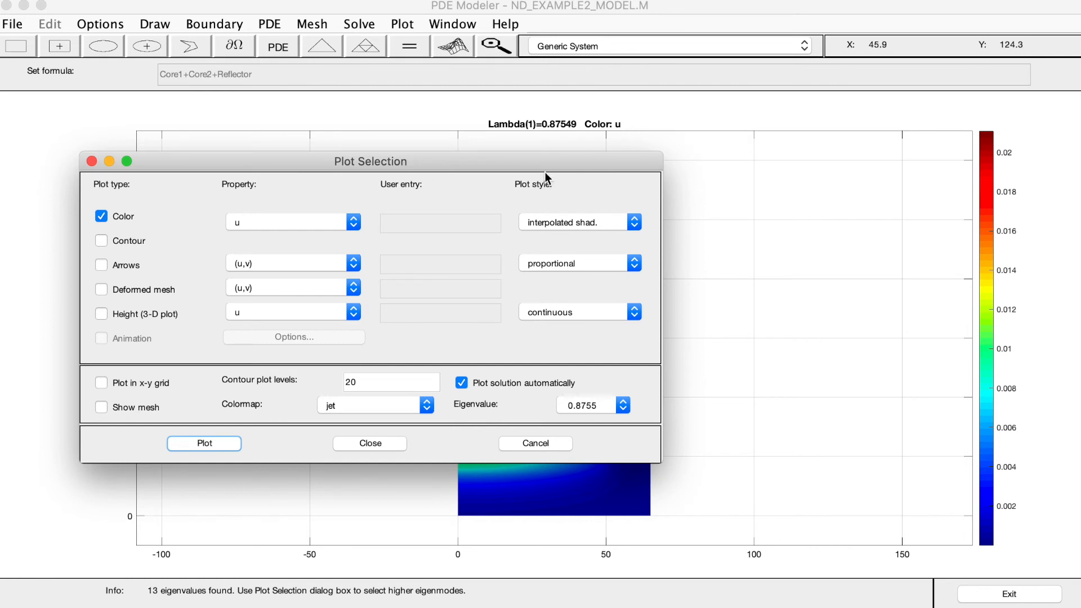
# Close the plot settings to view the full color plot of u
pyautogui.moveTo(462, 162); pyautogui.dragTo(437, 180)
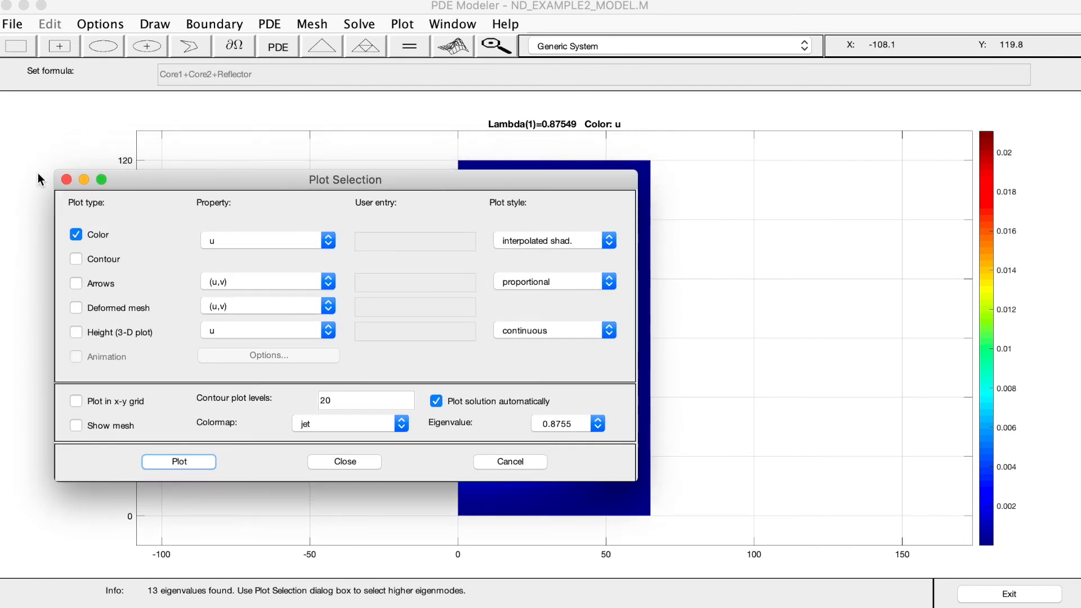
pyautogui.click(66, 180)
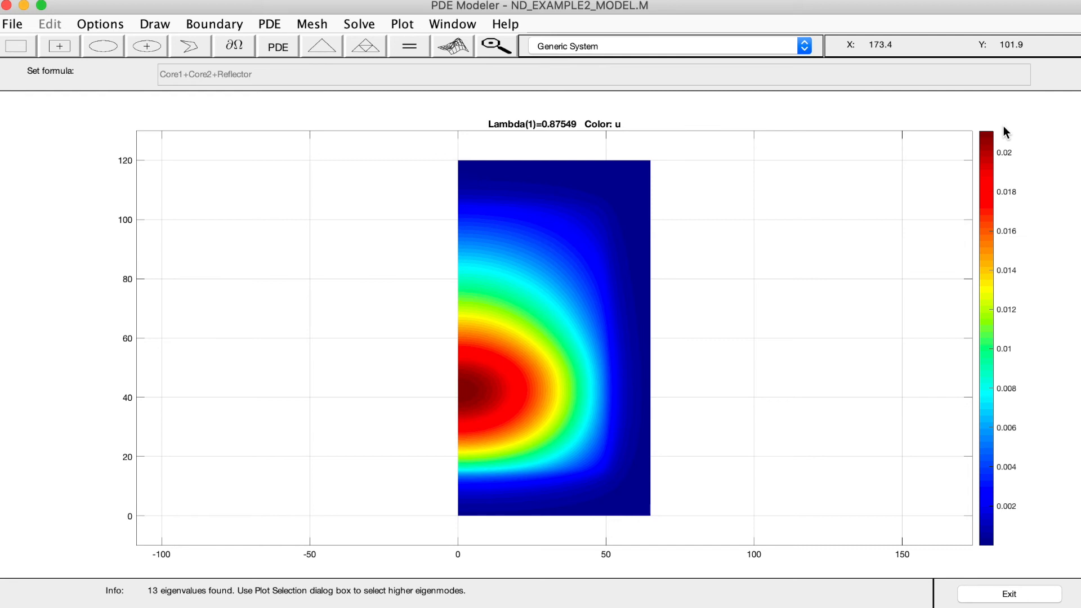
# Enable the 3-D height plot of u with the color plot and plot it in a separate figure
pyautogui.click(443, 48)
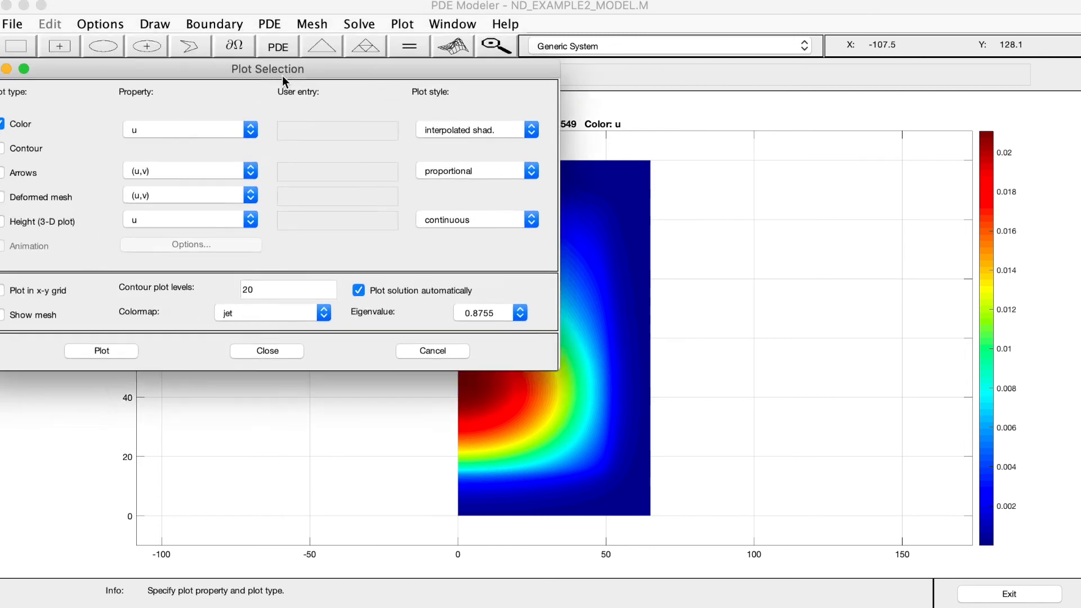
pyautogui.click(345, 221)
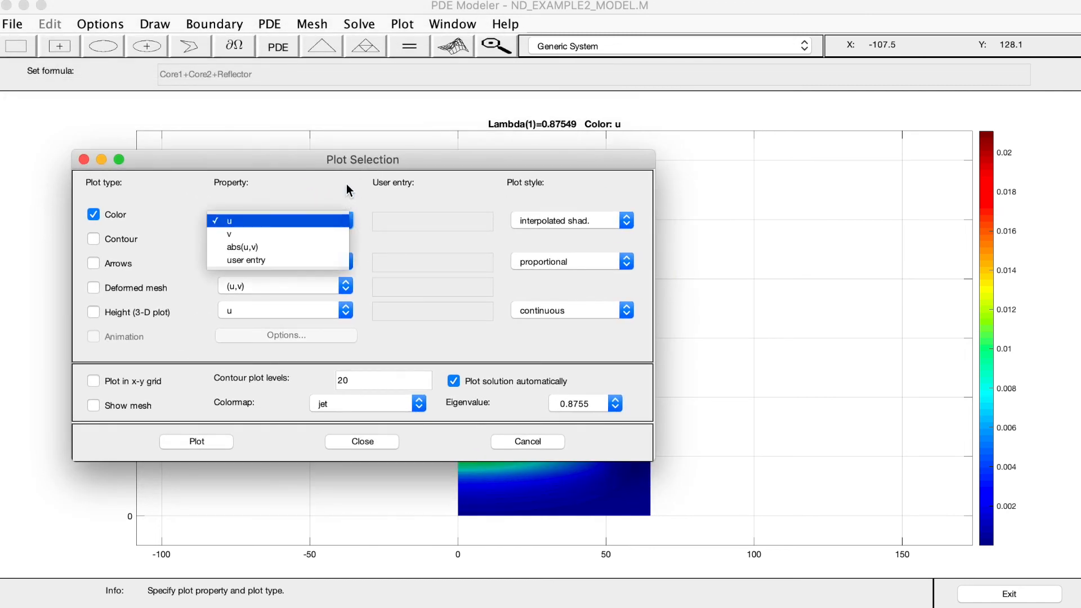
pyautogui.click(345, 167)
pyautogui.click(344, 219)
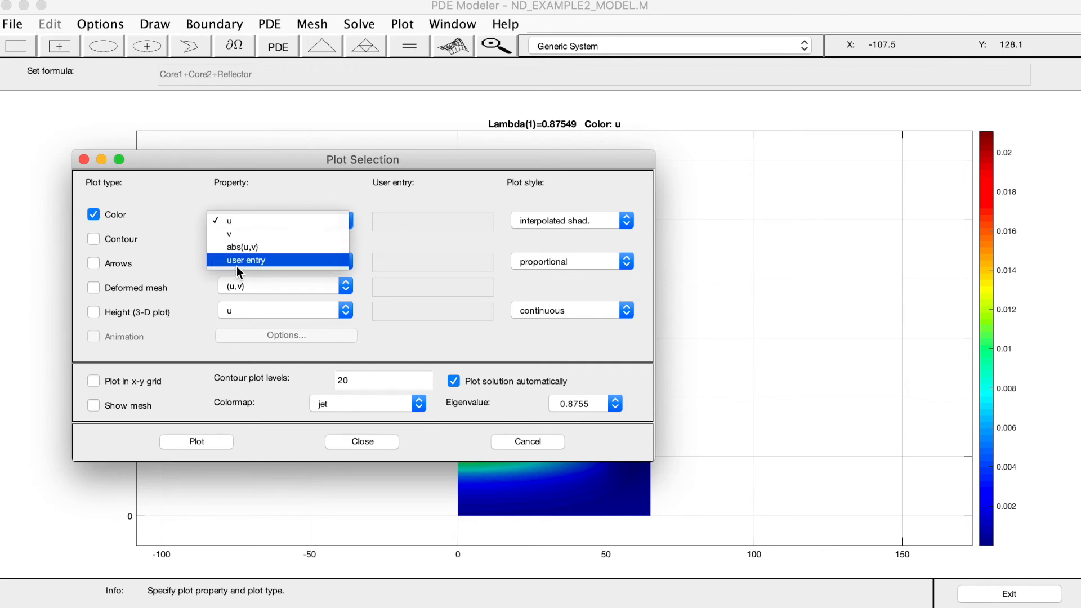
pyautogui.click(398, 181)
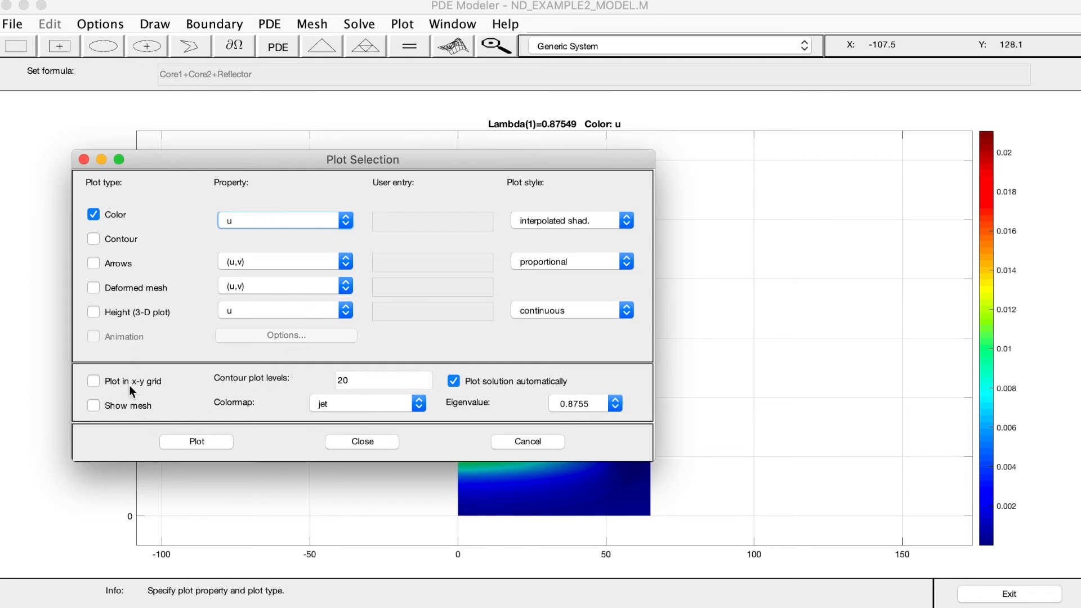
pyautogui.click(122, 314)
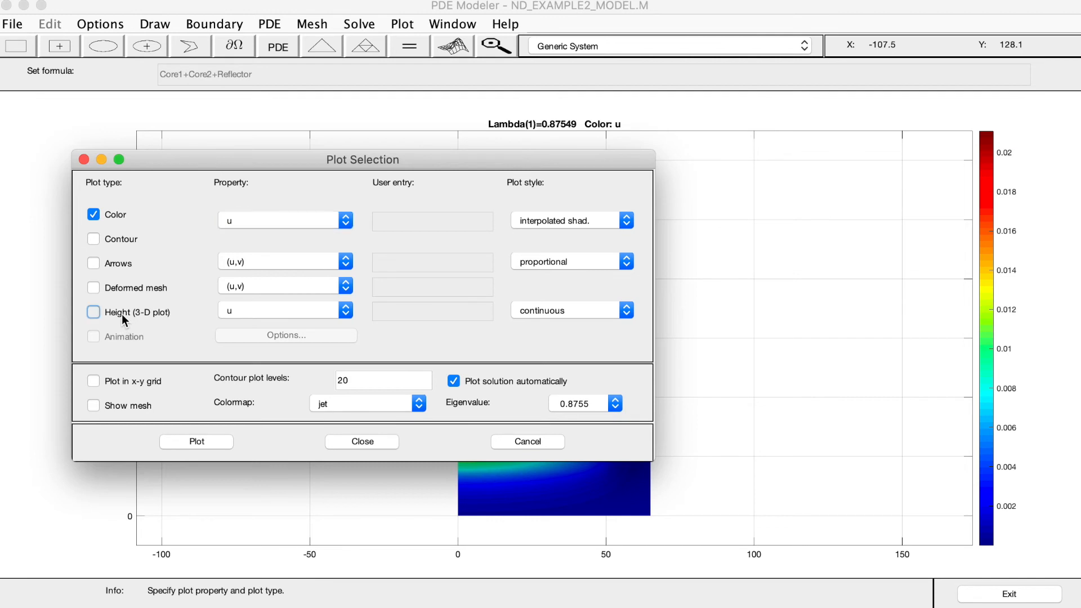
pyautogui.click(197, 441)
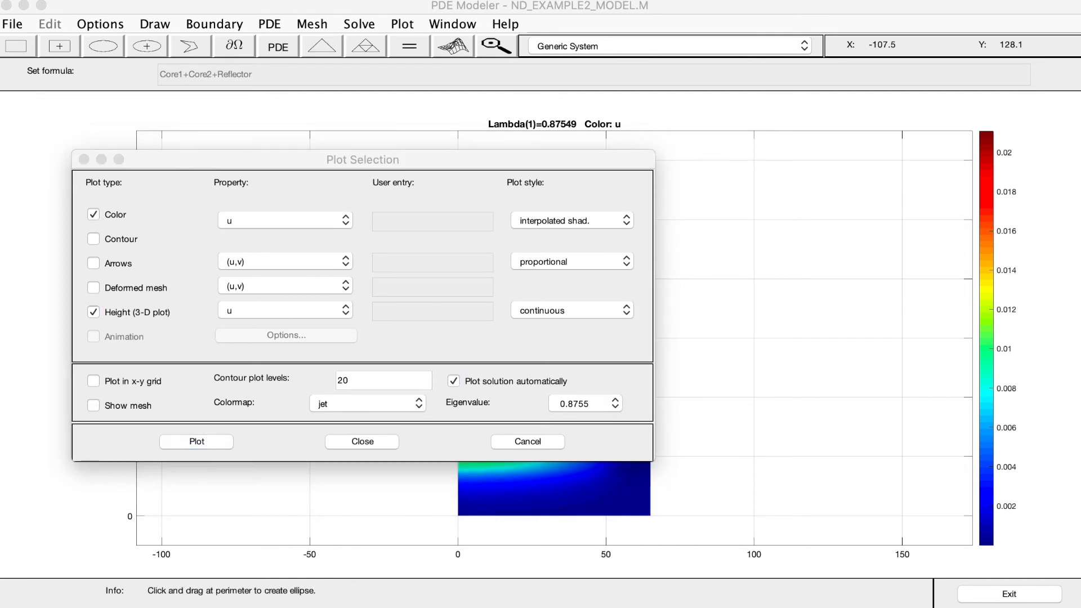
pyautogui.moveTo(275, 1); pyautogui.dragTo(700, 103)
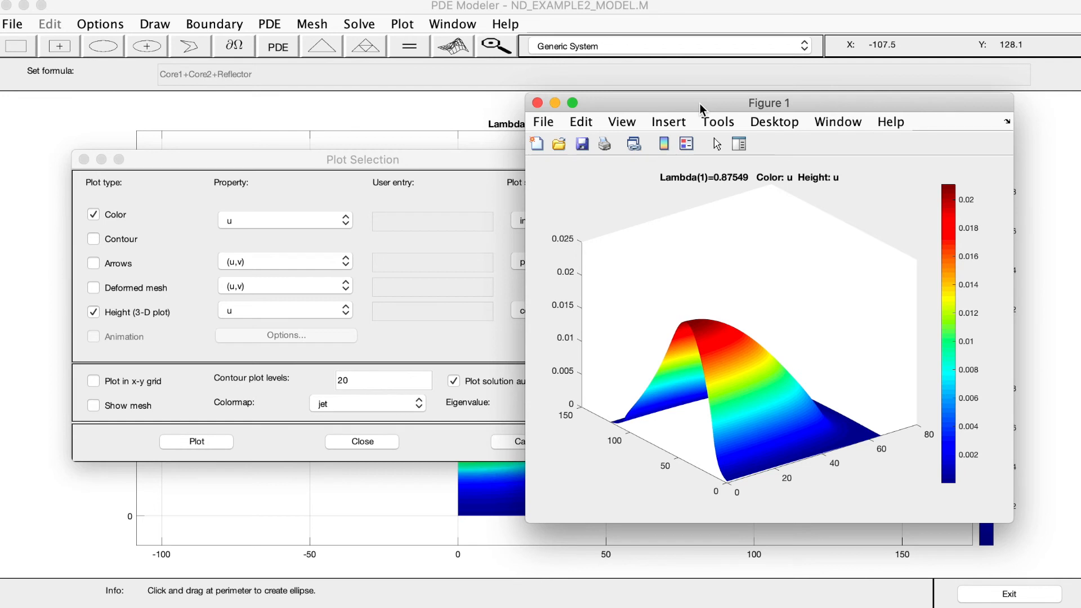
pyautogui.moveTo(701, 104); pyautogui.dragTo(719, 93)
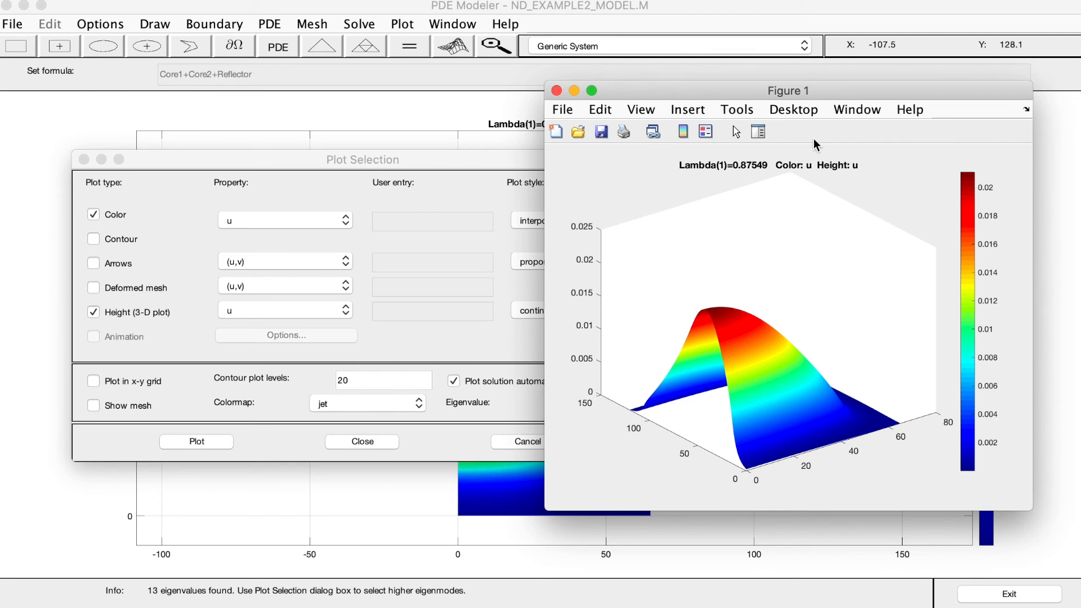
# Set the 3-D plot's height property to v, replot, and rotate the surface to a higher viewpoint
pyautogui.click(312, 316)
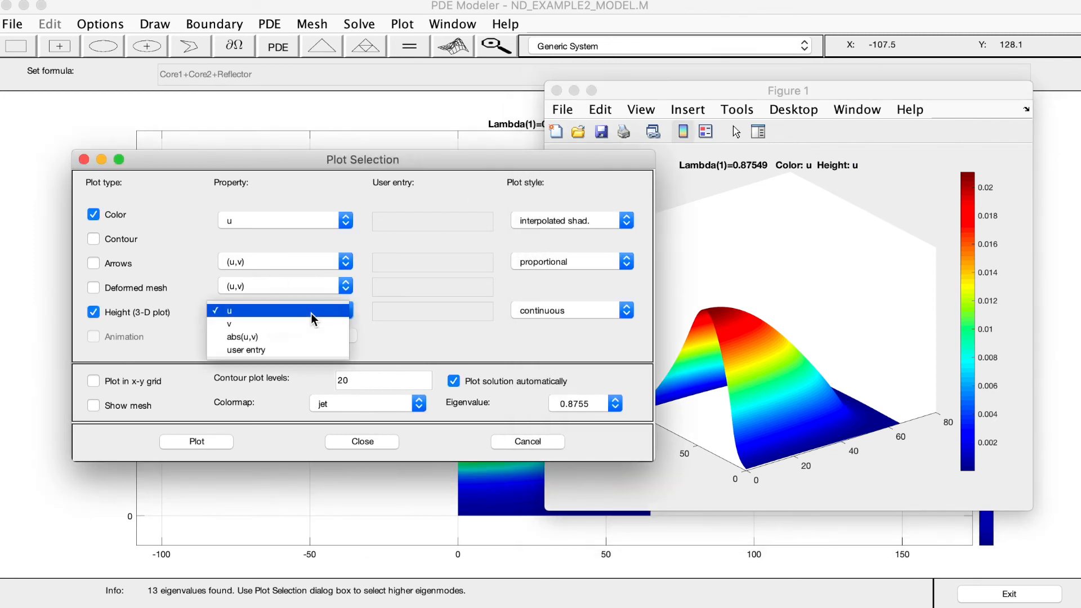
pyautogui.click(239, 326)
pyautogui.click(188, 442)
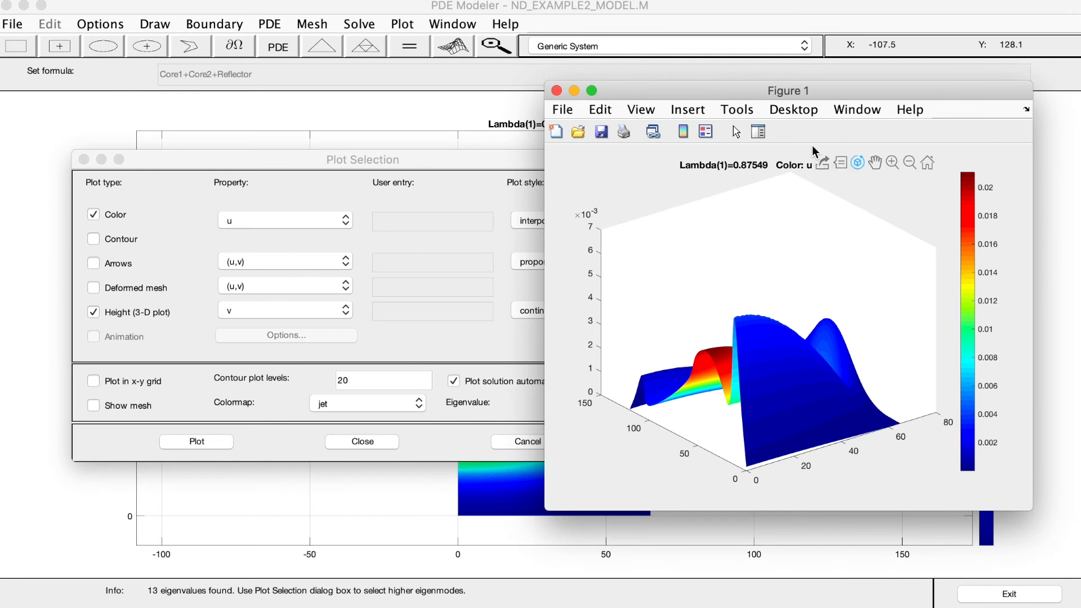
pyautogui.moveTo(723, 304); pyautogui.dragTo(757, 335)
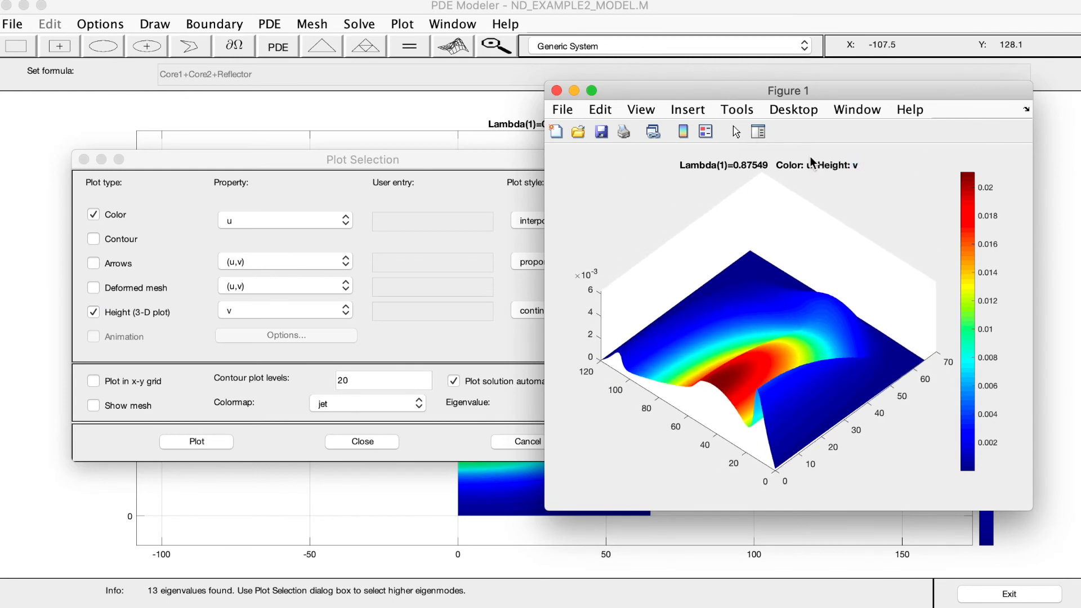
# Set the color property to v, replot the 3-D surface, and rotate it slightly to inspect its shape
pyautogui.click(297, 220)
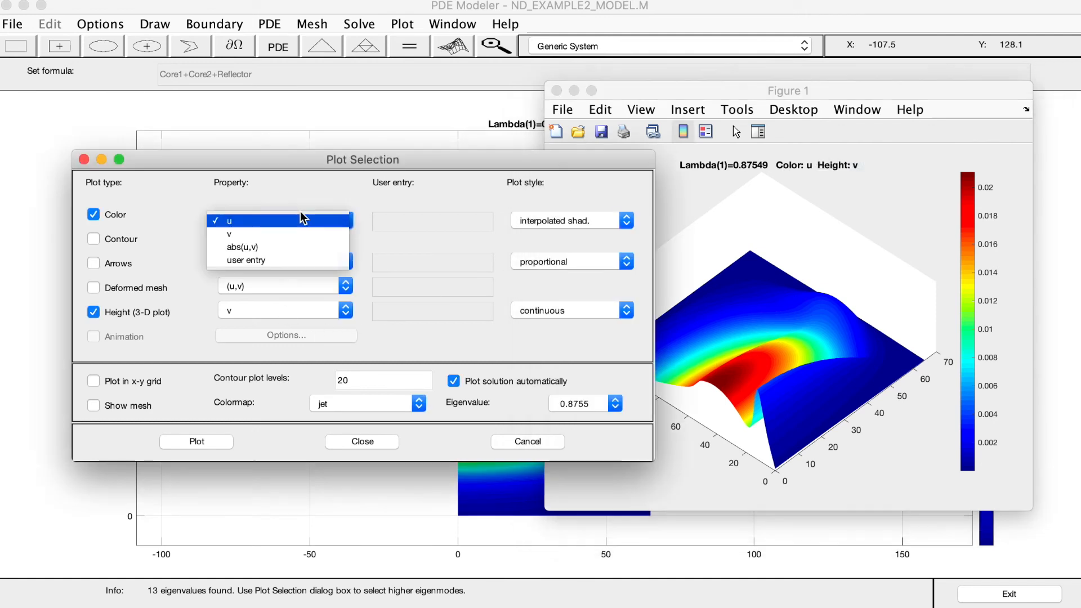
pyautogui.click(282, 233)
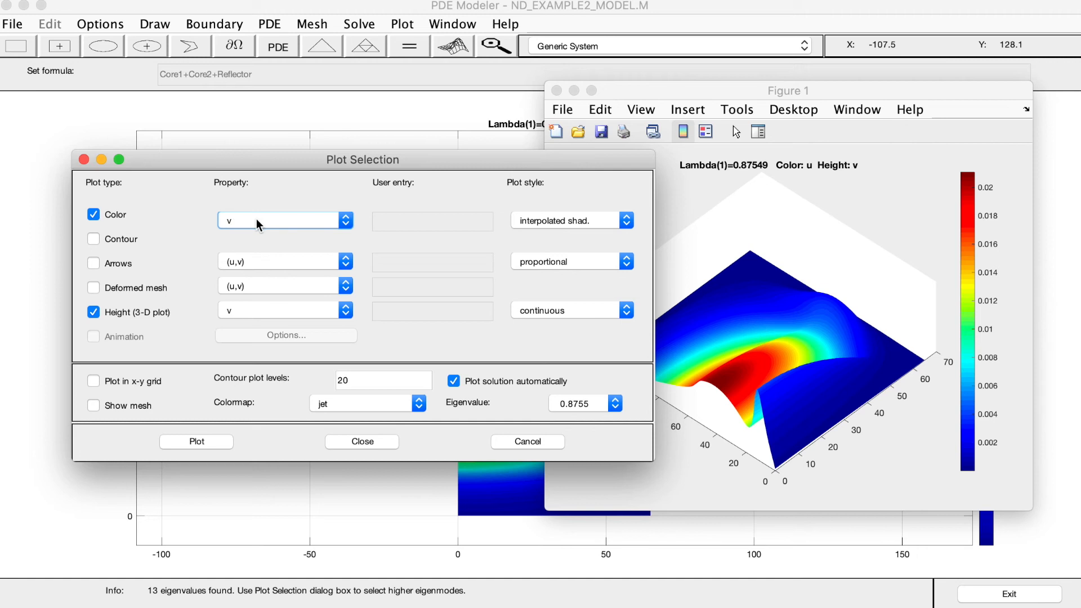
pyautogui.click(185, 446)
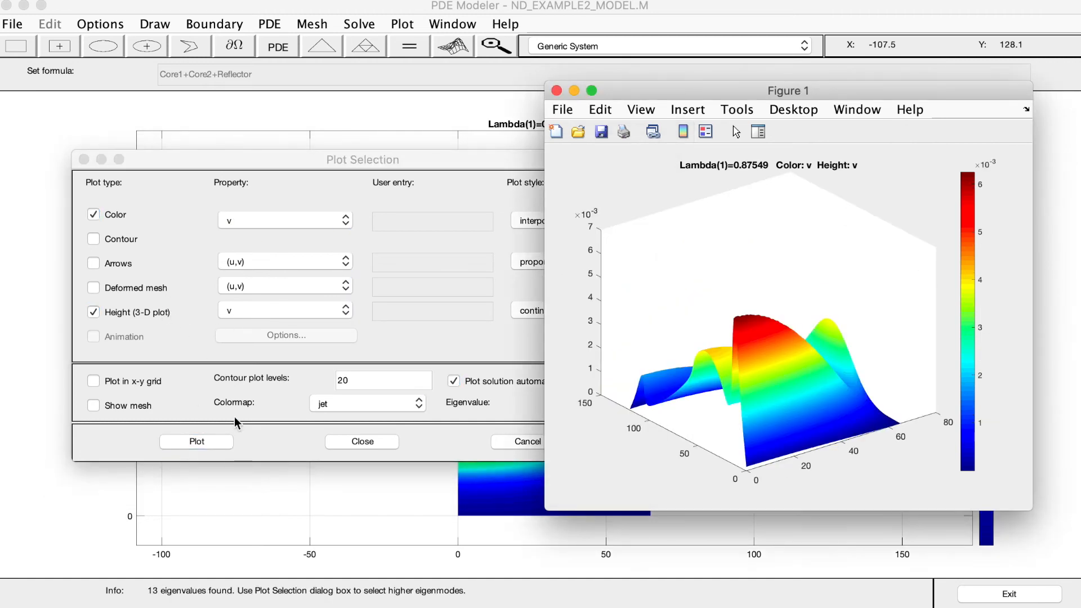
pyautogui.moveTo(757, 259)
pyautogui.mouseDown()
pyautogui.moveTo(752, 330)
pyautogui.moveTo(755, 270)
pyautogui.mouseUp()
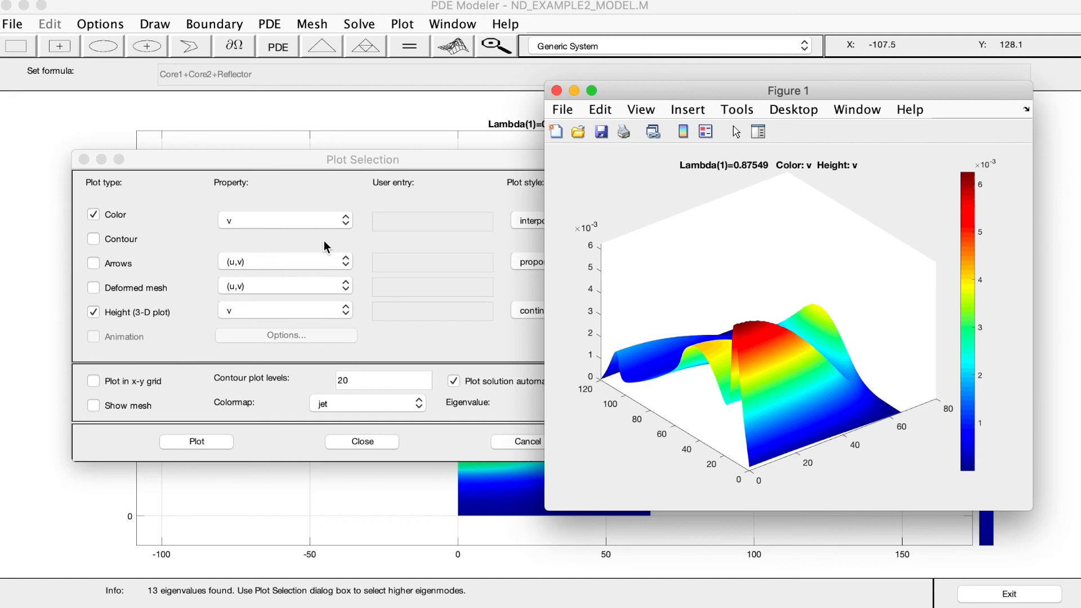
# Move the modeler and figure windows aside and close the plot settings to expose the MATLAB Command Window
pyautogui.click(663, 10)
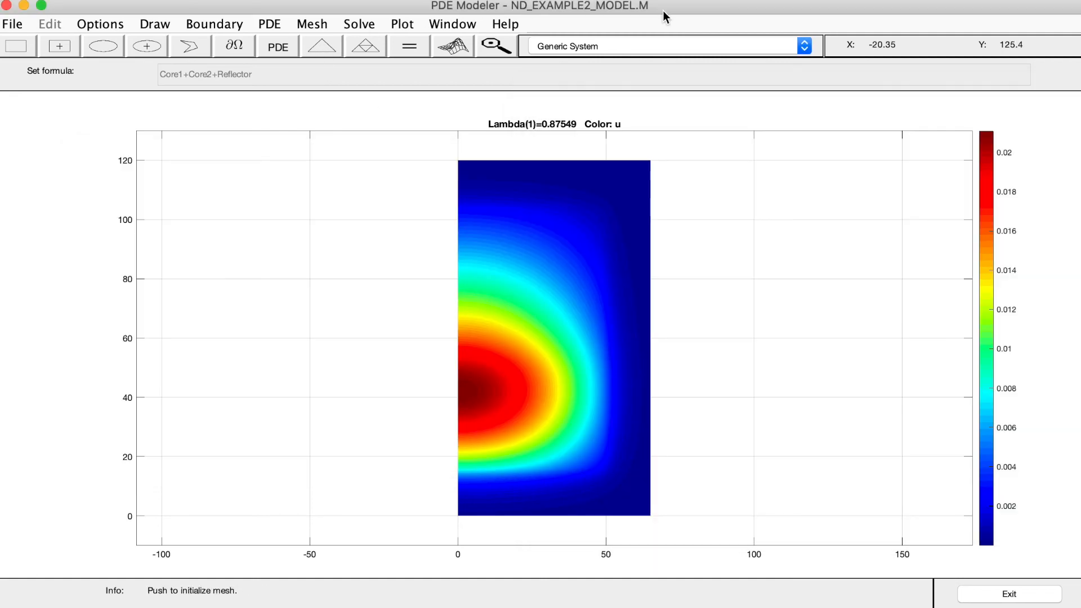
pyautogui.moveTo(714, 10); pyautogui.dragTo(0, 6)
pyautogui.moveTo(691, 93); pyautogui.dragTo(0, 152)
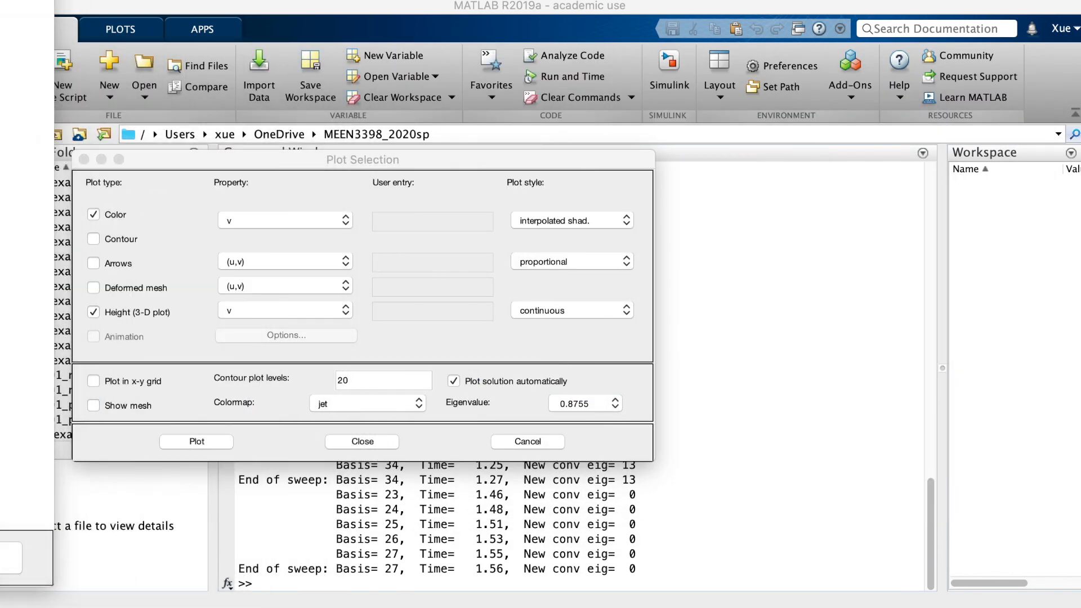
pyautogui.click(85, 159)
# Compute the multiplication factor in the Command Window with k = 1/0.87549
pyautogui.click(306, 584)
pyautogui.write('k = 1/0.87')
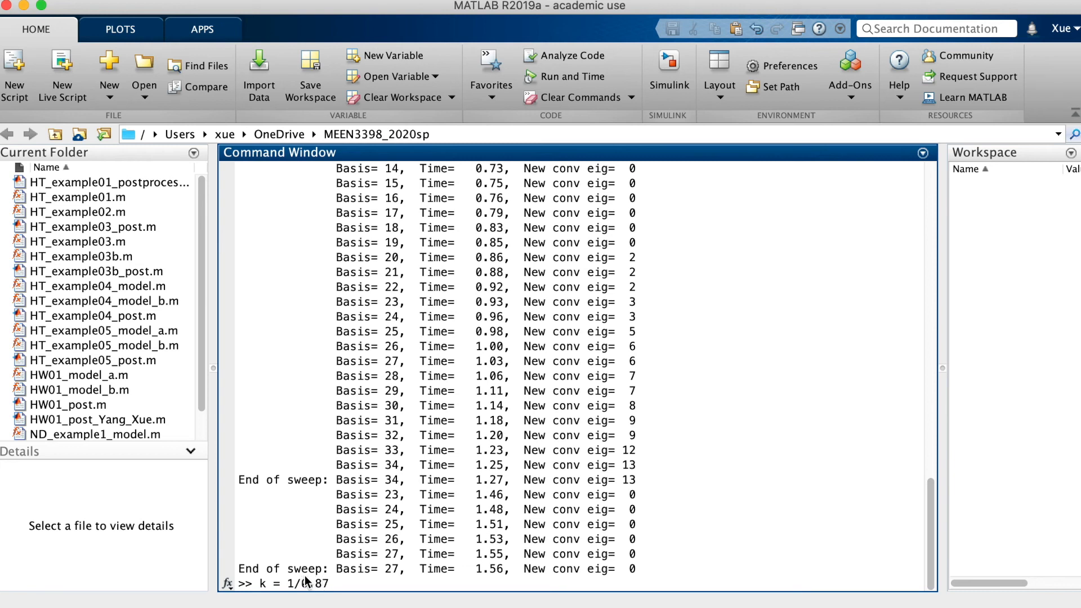
pyautogui.write('549')
pyautogui.press('Return')
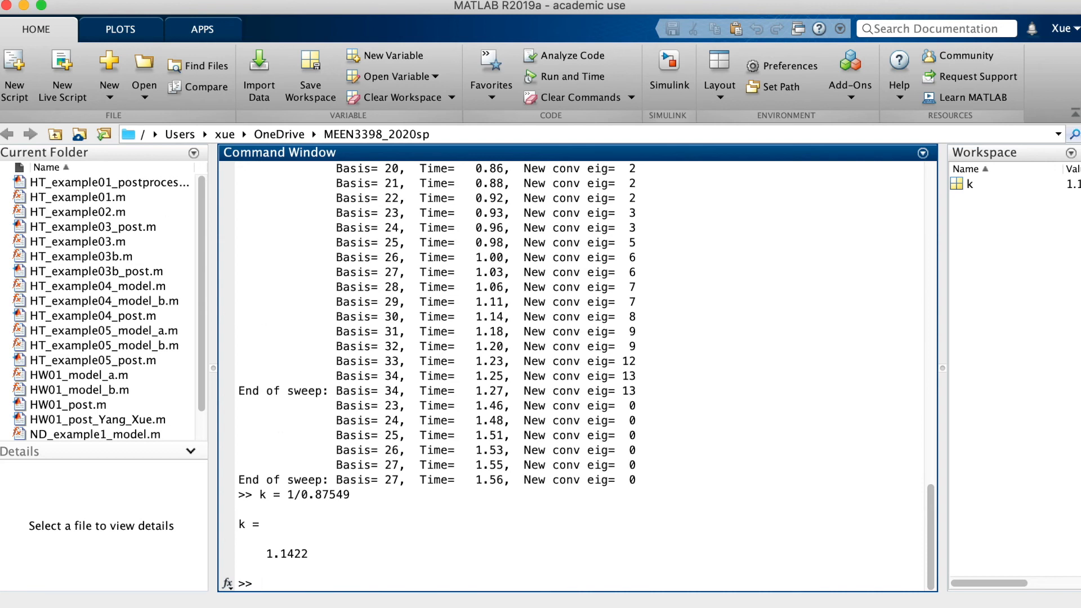
# Switch back to PDE Modeler, place the figure beside the color plot of u, and examine the 3-D surface of v from another angle
pyautogui.press('super+Tab')
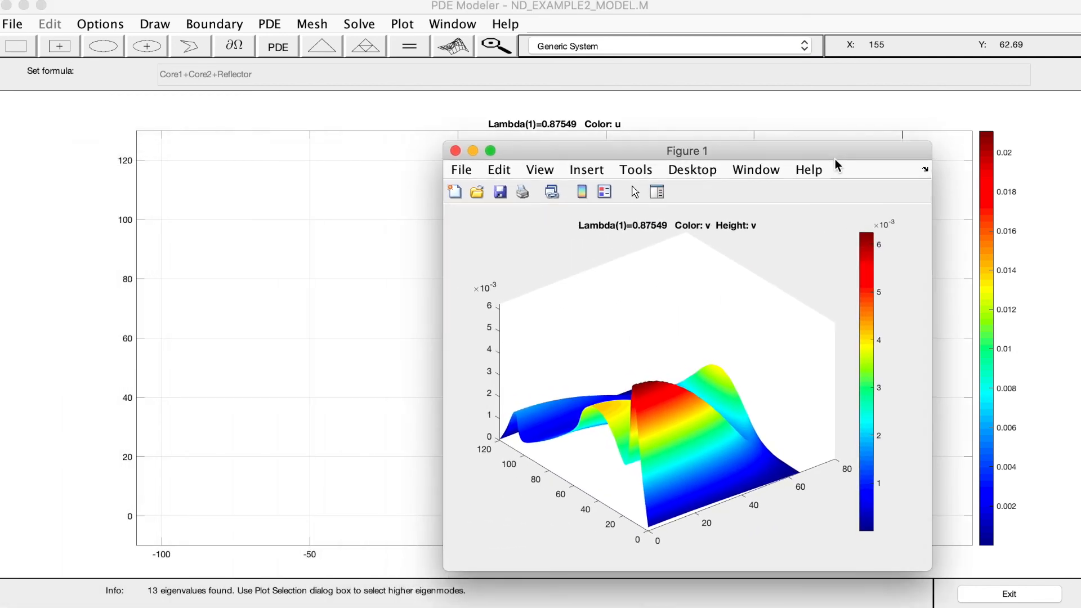
pyautogui.moveTo(835, 160); pyautogui.dragTo(1023, 135)
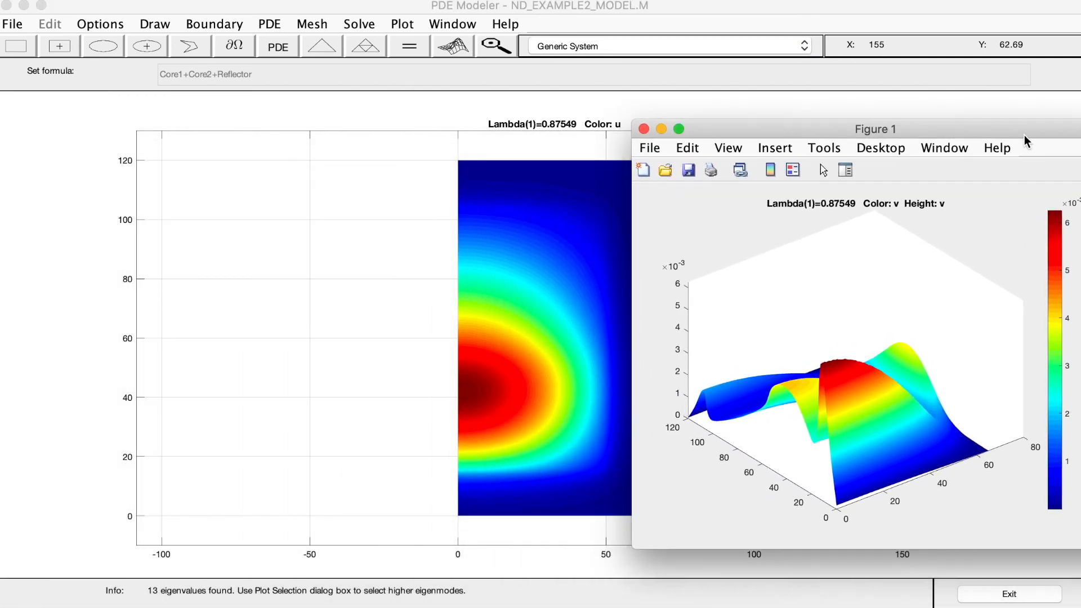
pyautogui.moveTo(861, 133); pyautogui.dragTo(876, 111)
pyautogui.moveTo(871, 346)
pyautogui.mouseDown()
pyautogui.moveTo(923, 326)
pyautogui.moveTo(887, 352)
pyautogui.mouseUp()
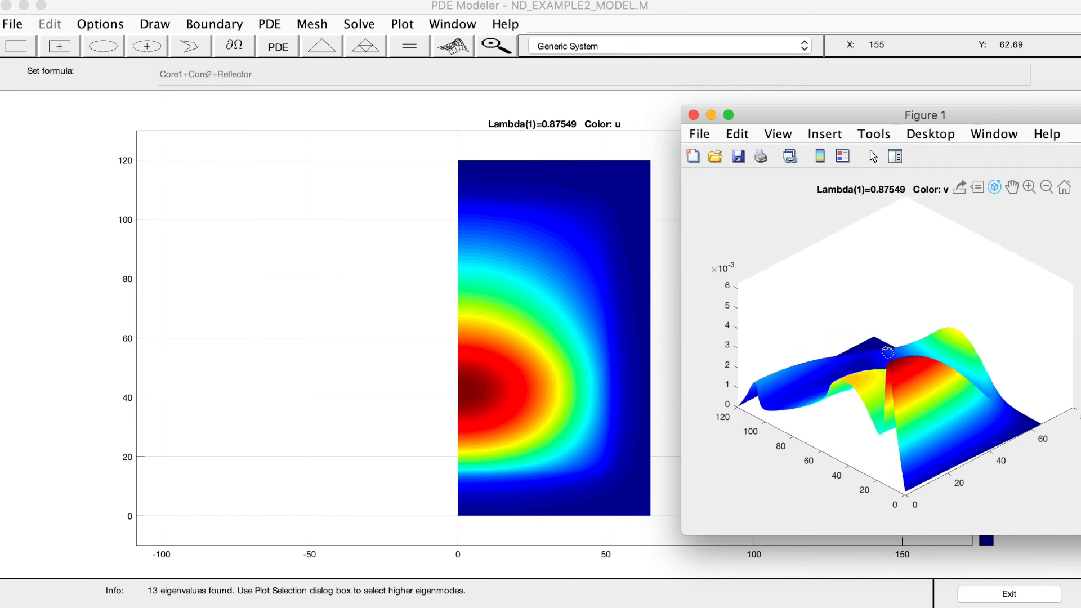